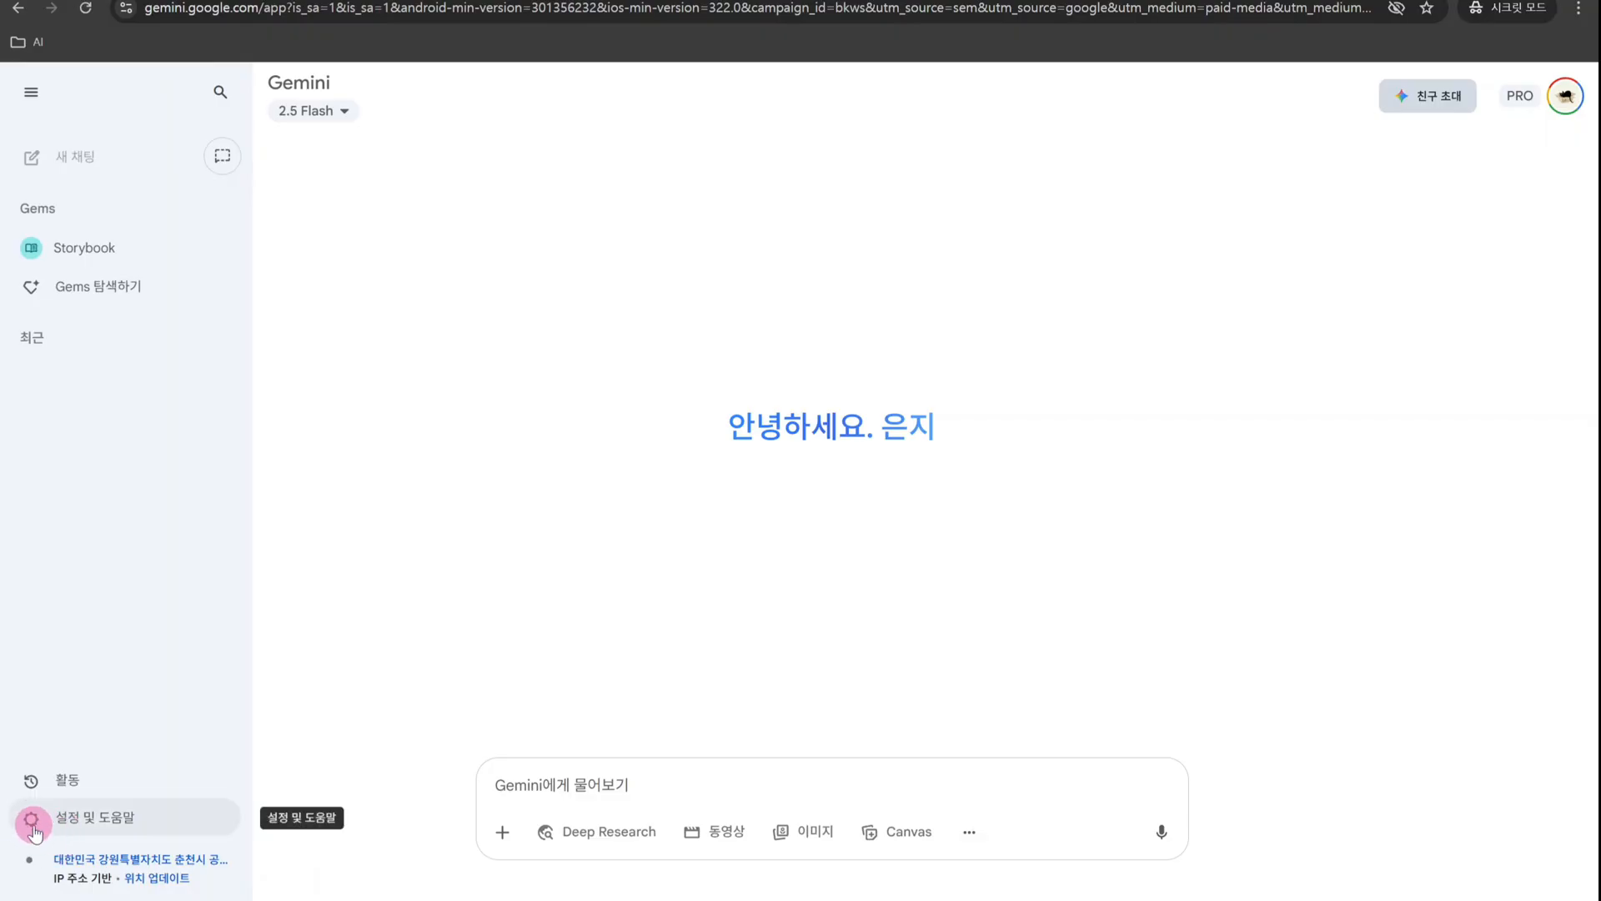
- Open the connected apps page (앱) from Gemini's settings
left_click(34, 830)
mouse_move(364, 803)
mouse_move(342, 633)
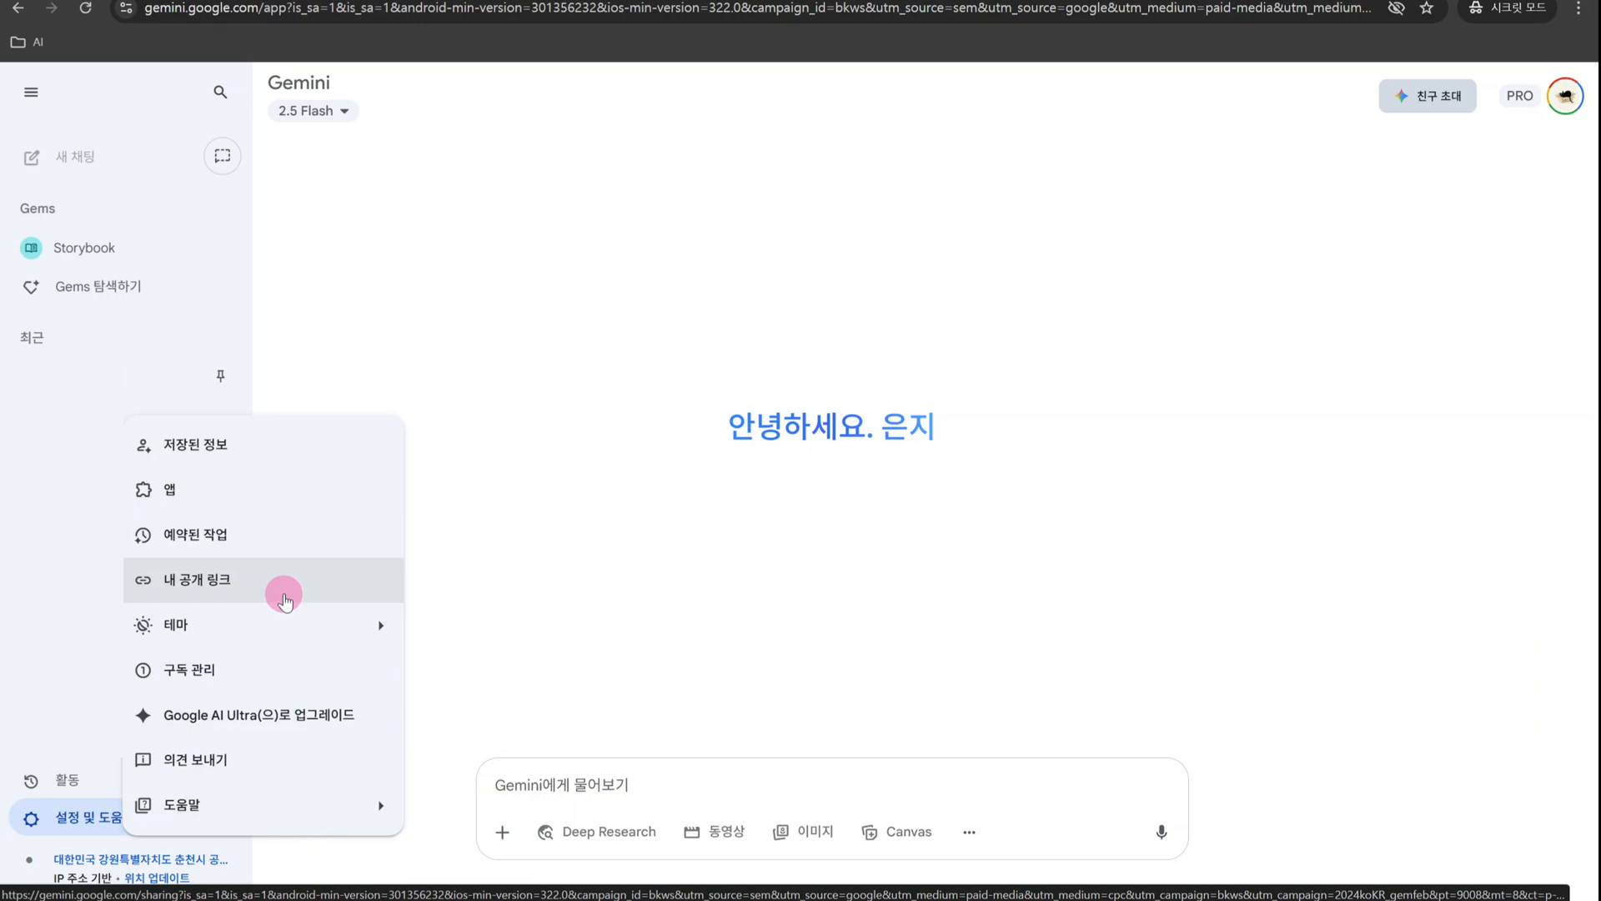
left_click(279, 497)
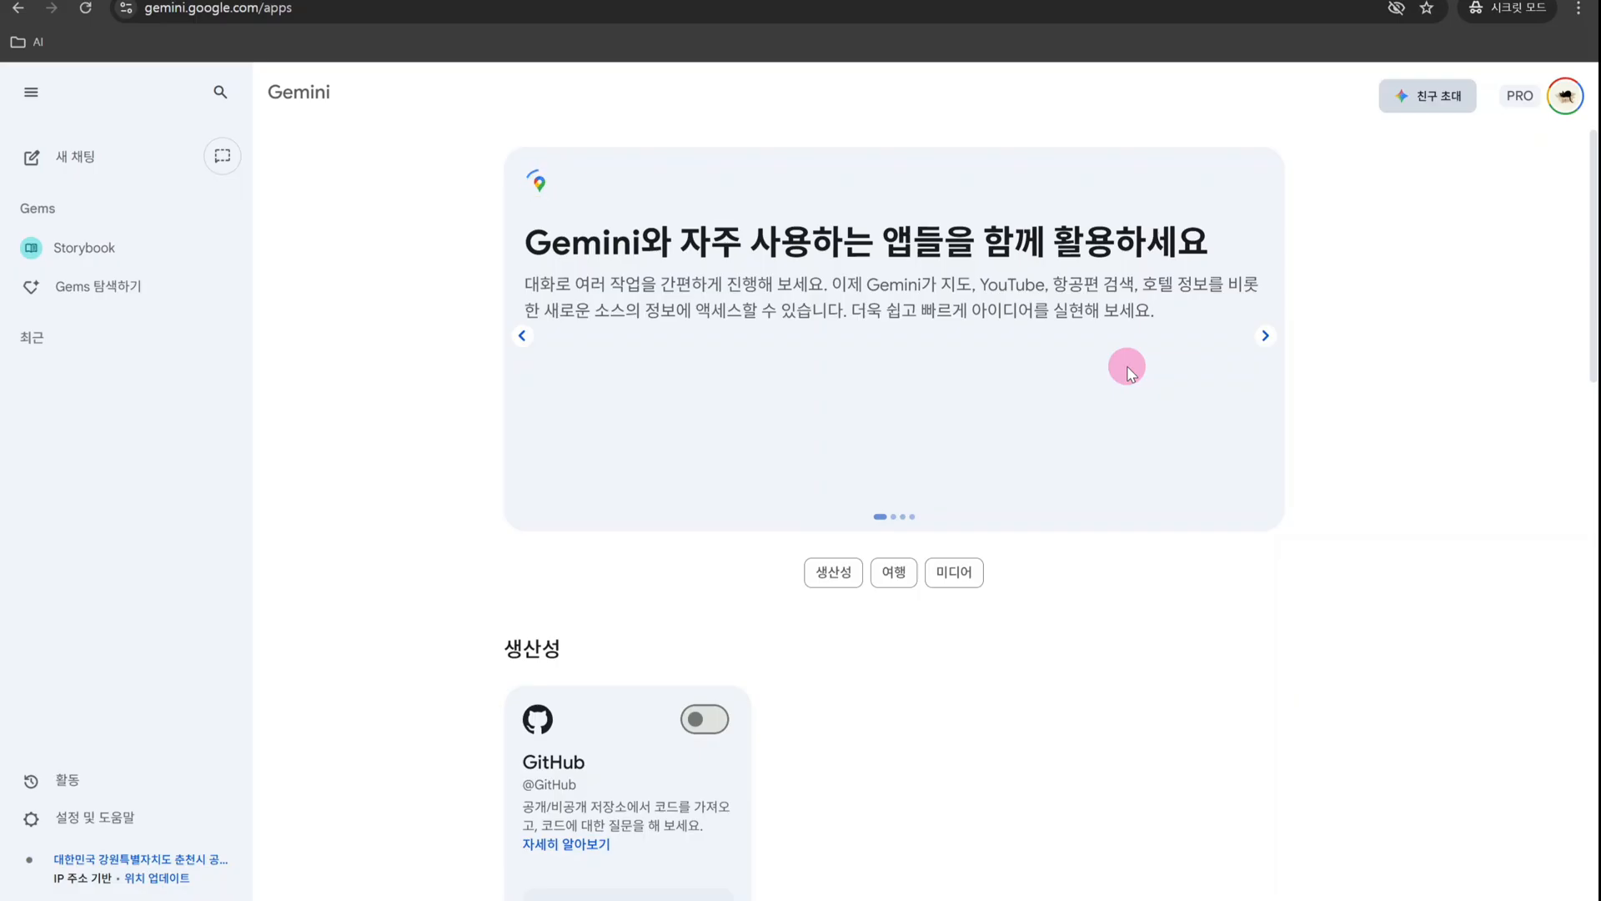
- Examine the introductory banners and the GitHub, Google Workspace, travel and media apps that can be connected
scroll(1128, 367, "down", 3)
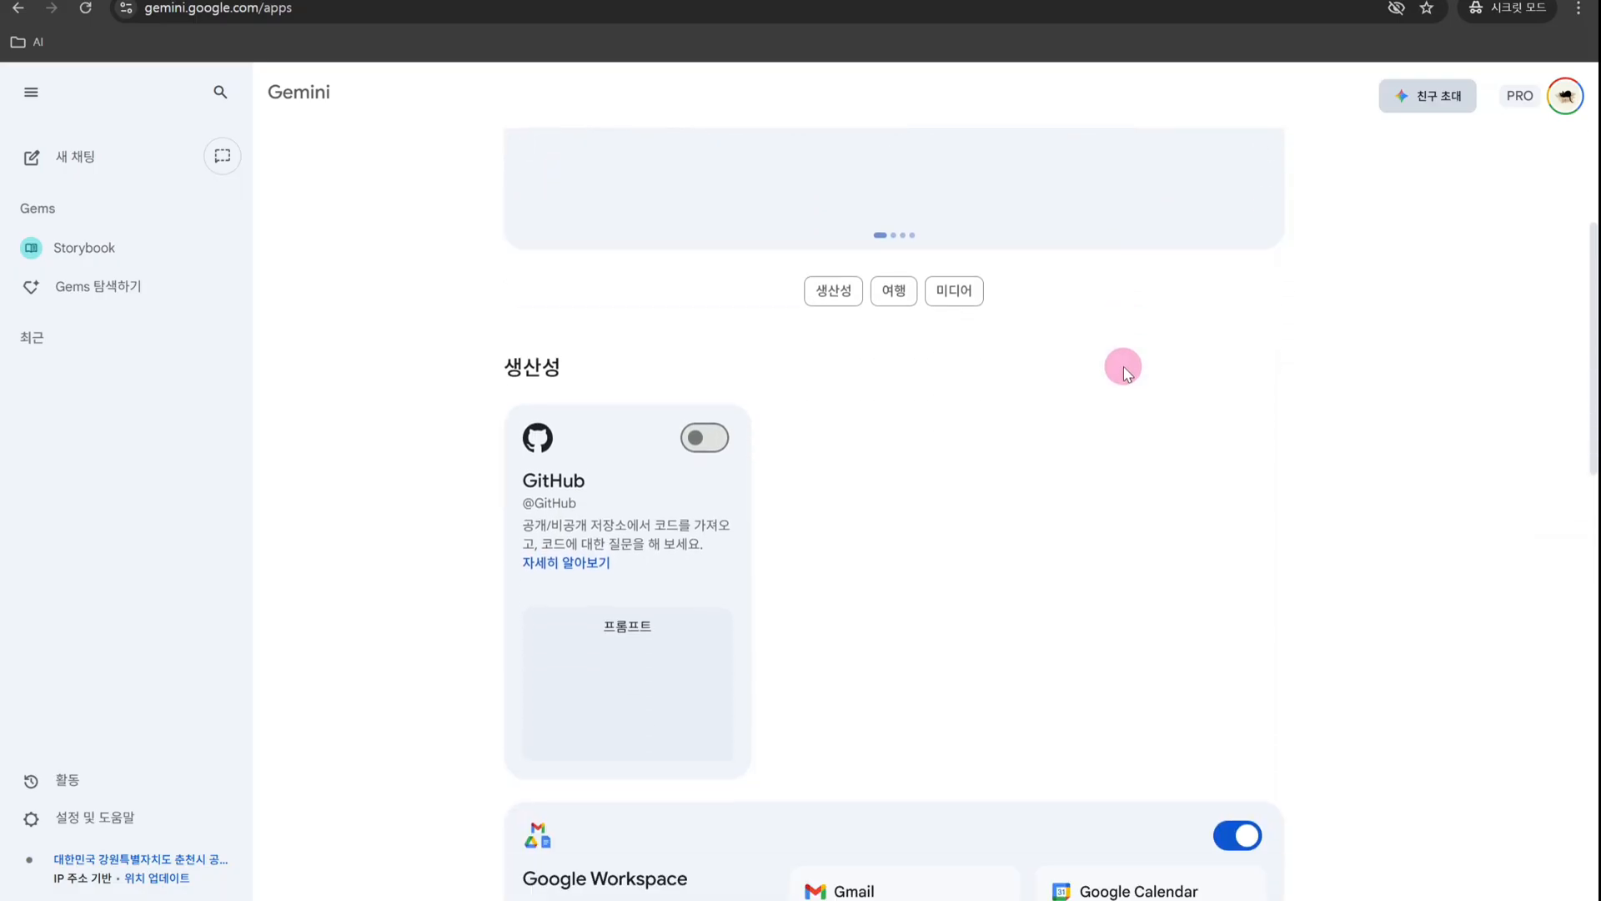
scroll(1124, 368, "up", 3)
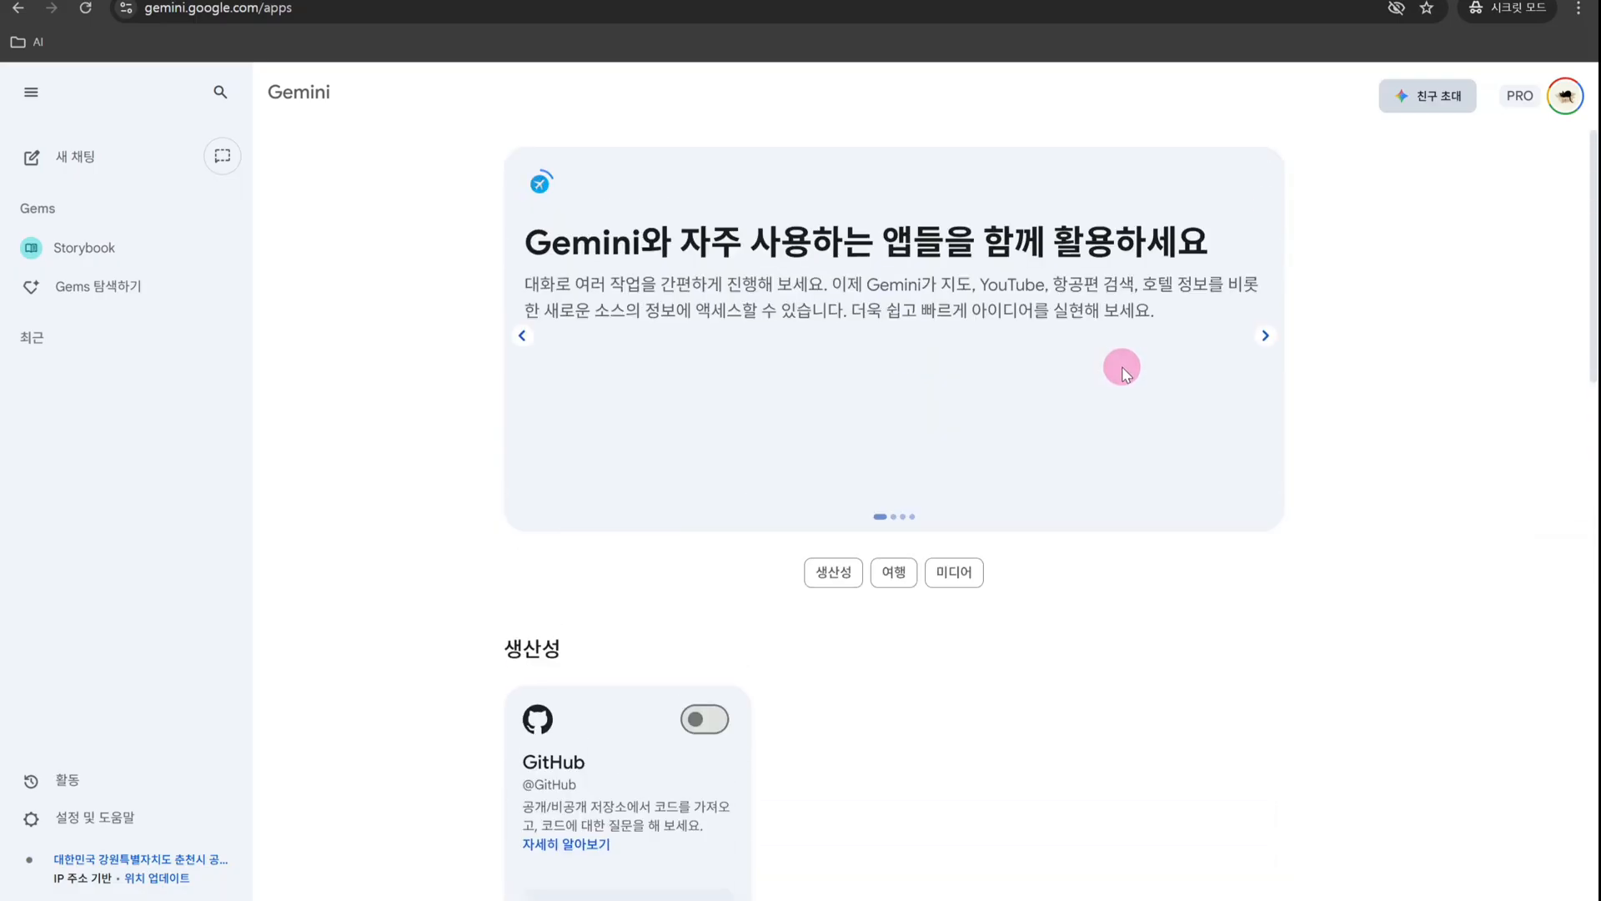
left_click(1265, 335)
left_click(1263, 332)
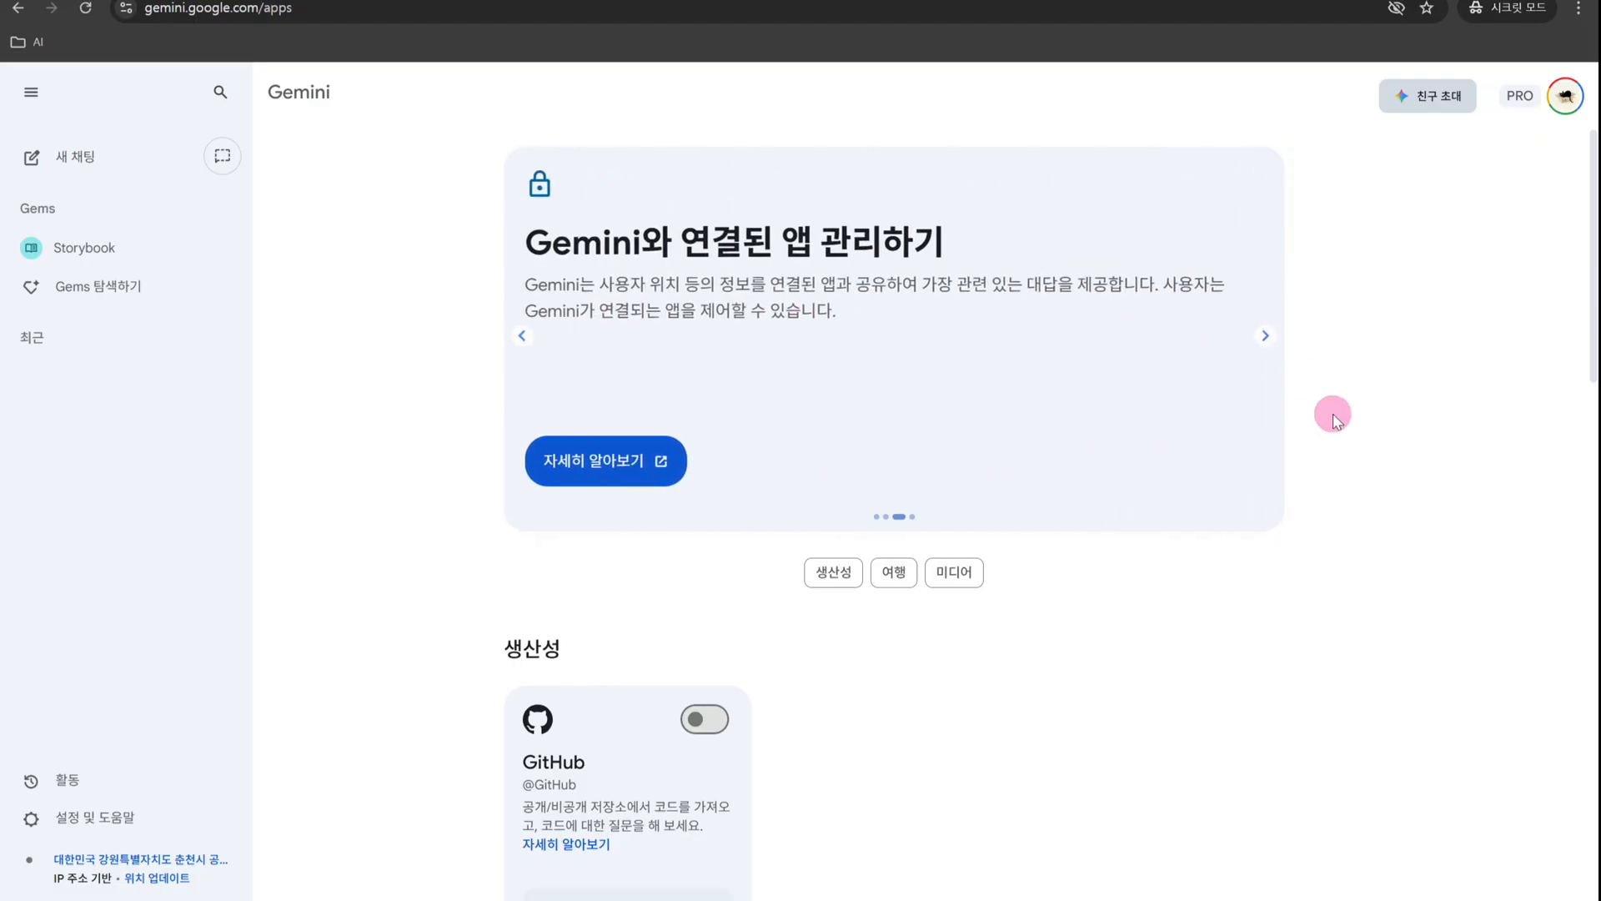
scroll(1334, 407, "down", 4)
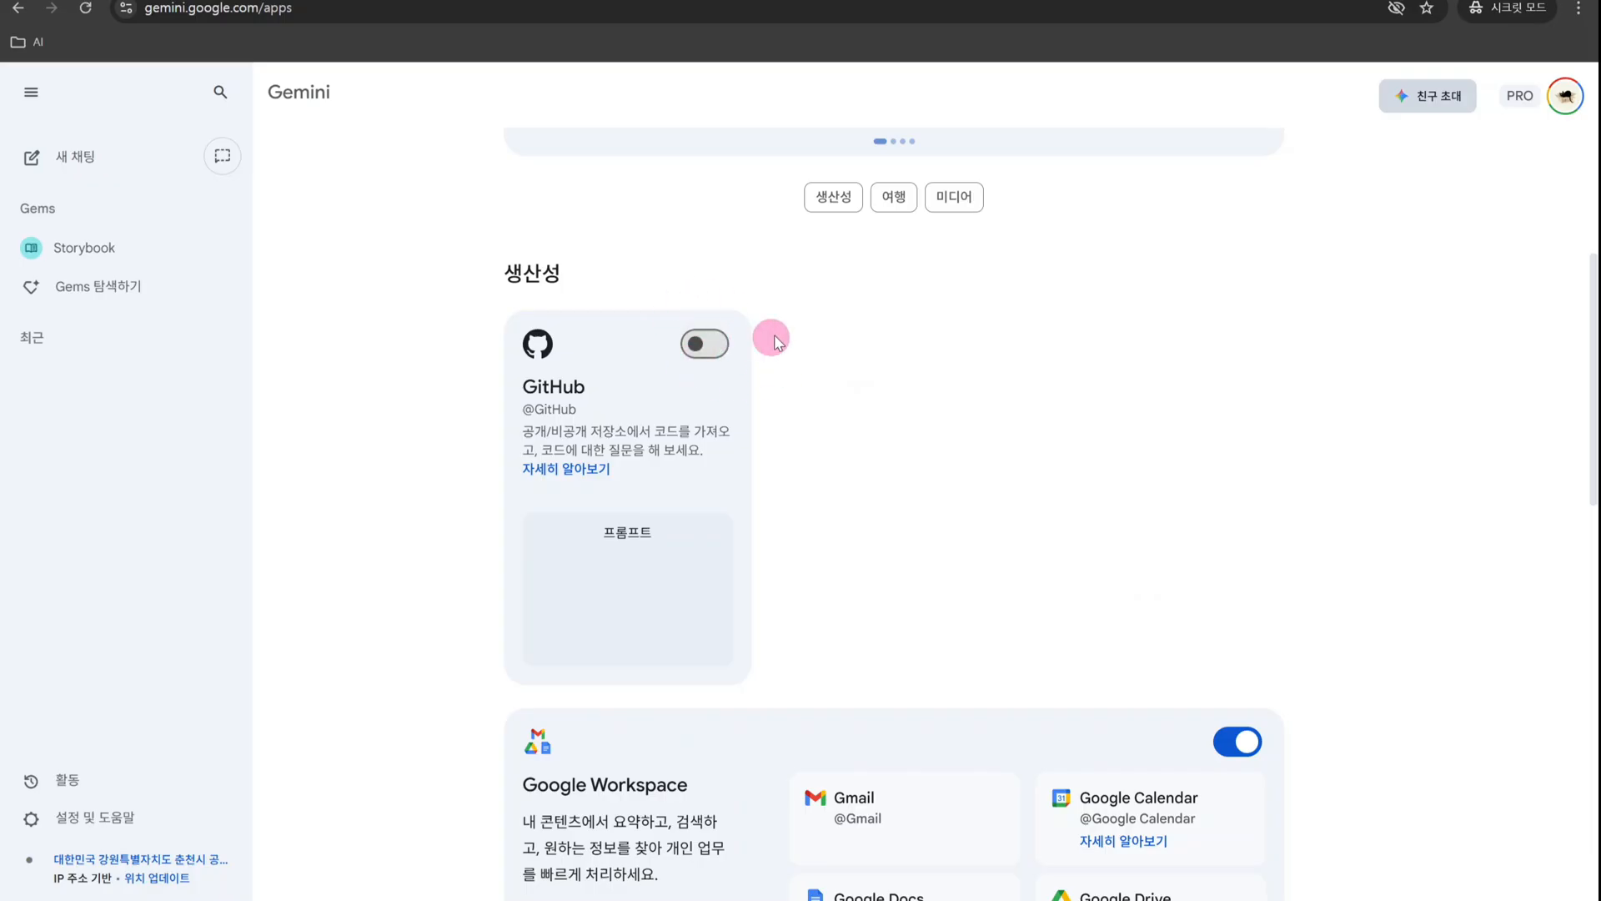
scroll(1333, 692, "down", 5)
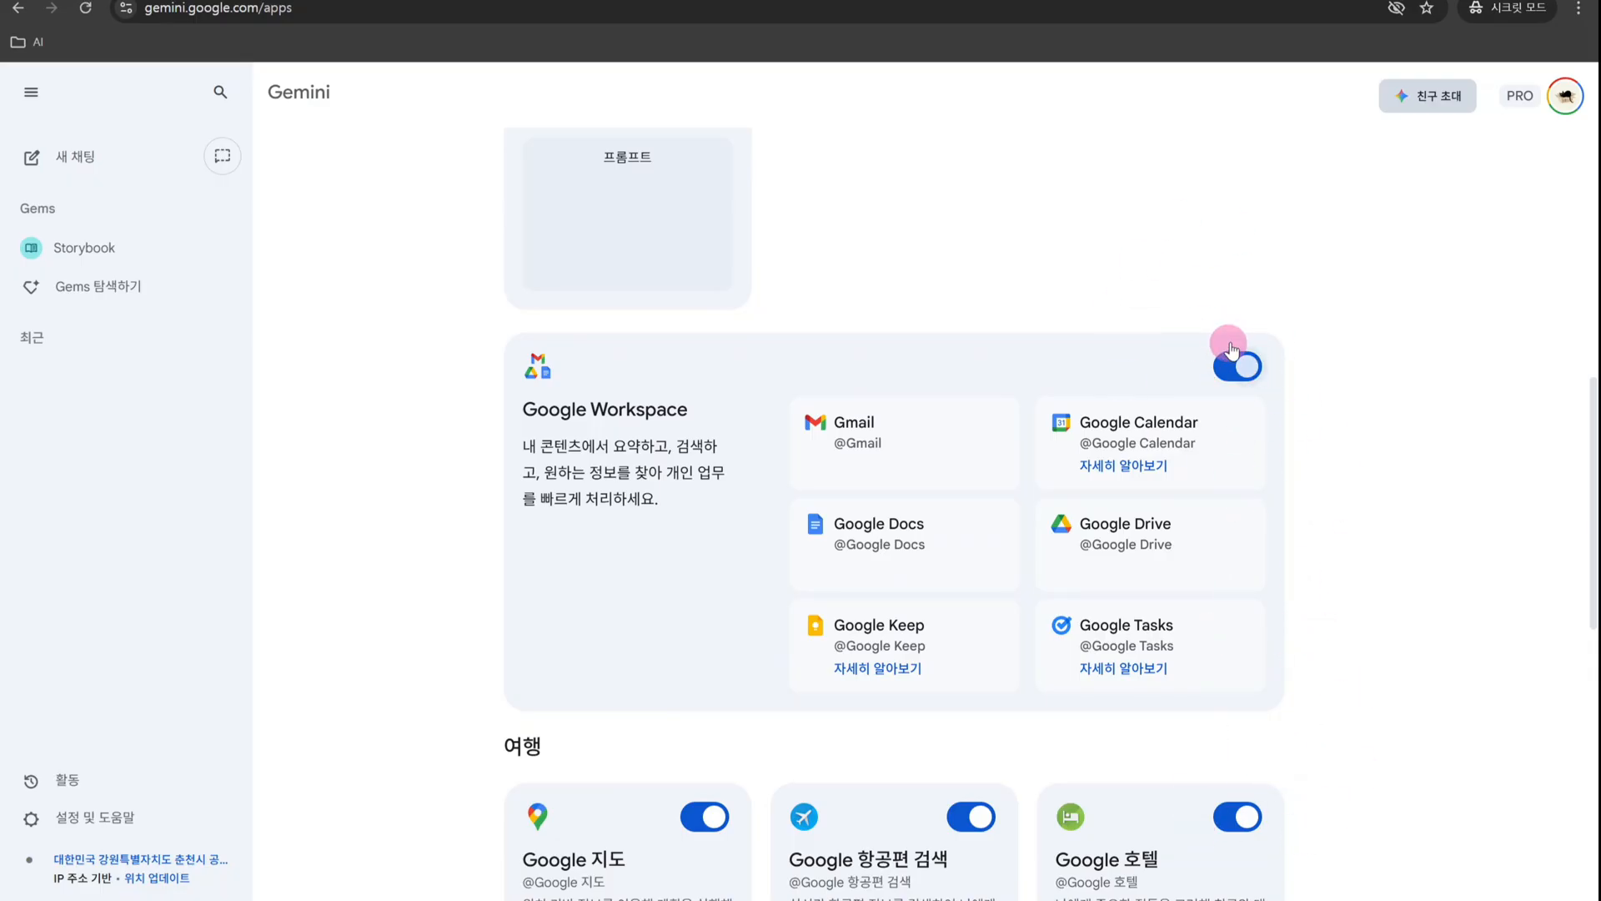
scroll(1340, 748, "down", 2)
scroll(1341, 748, "up", 2)
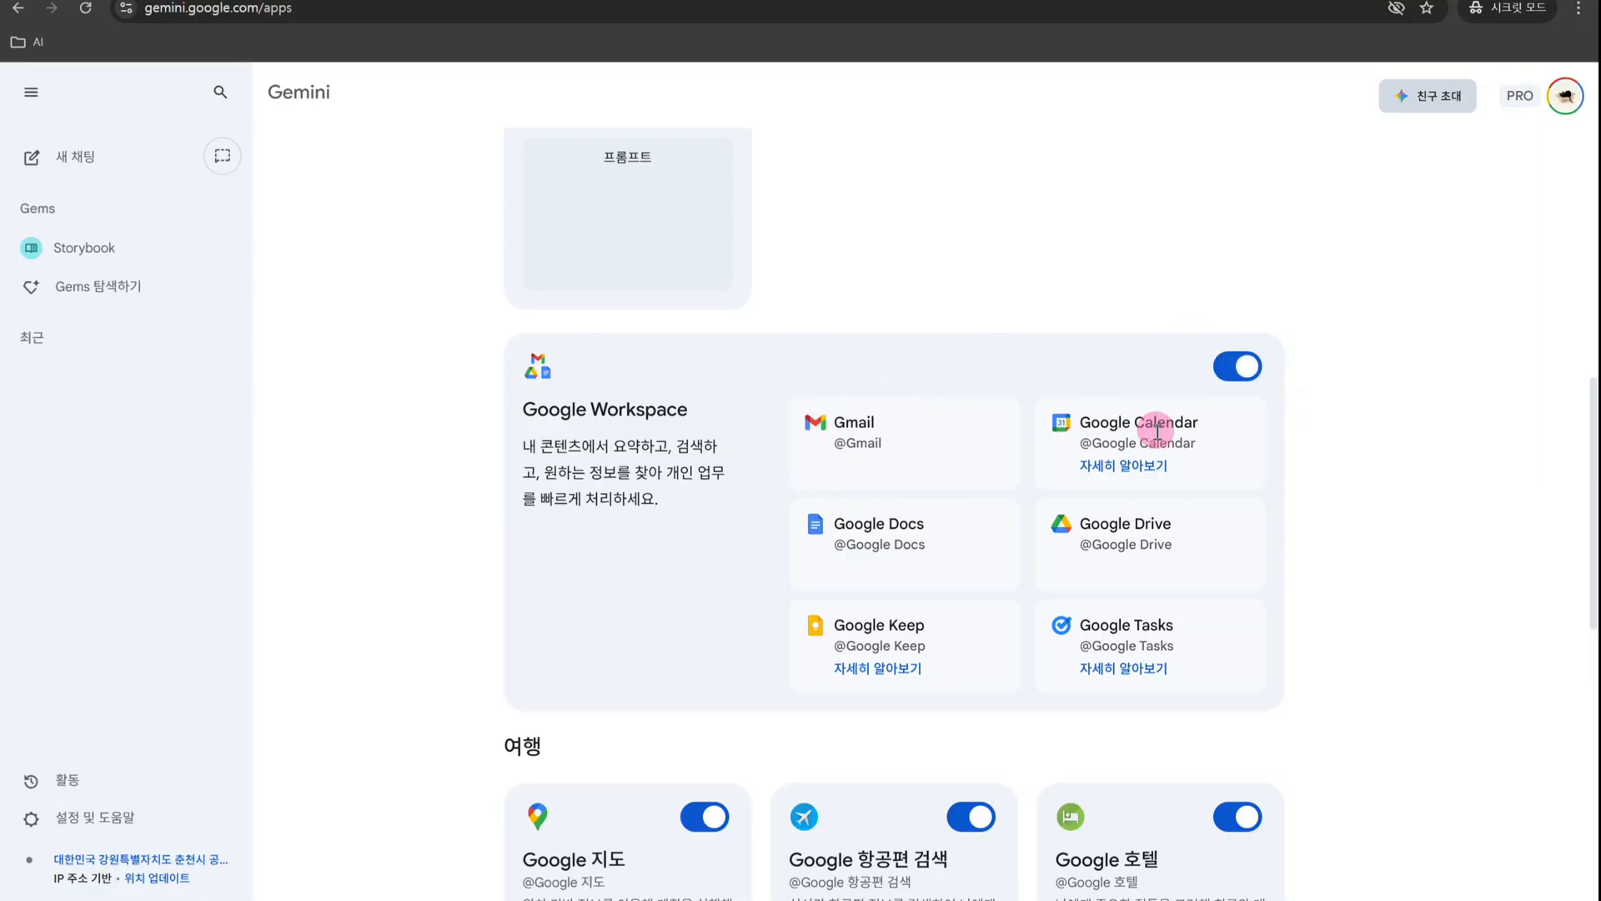
scroll(1184, 468, "down", 1)
scroll(1176, 463, "down", 3)
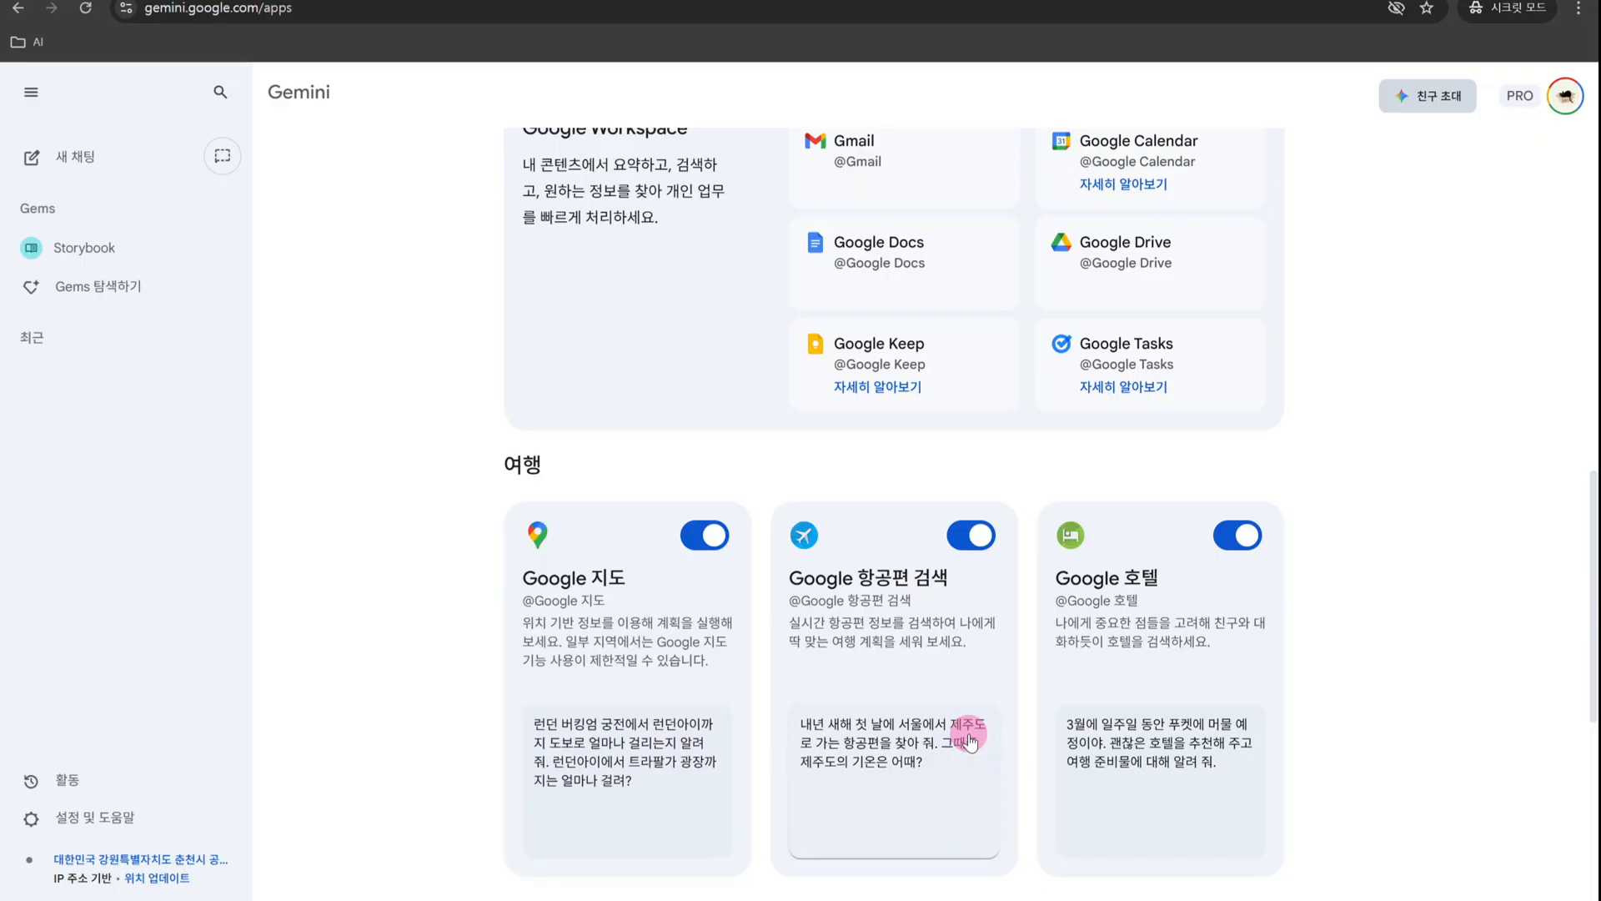
scroll(969, 739, "down", 7)
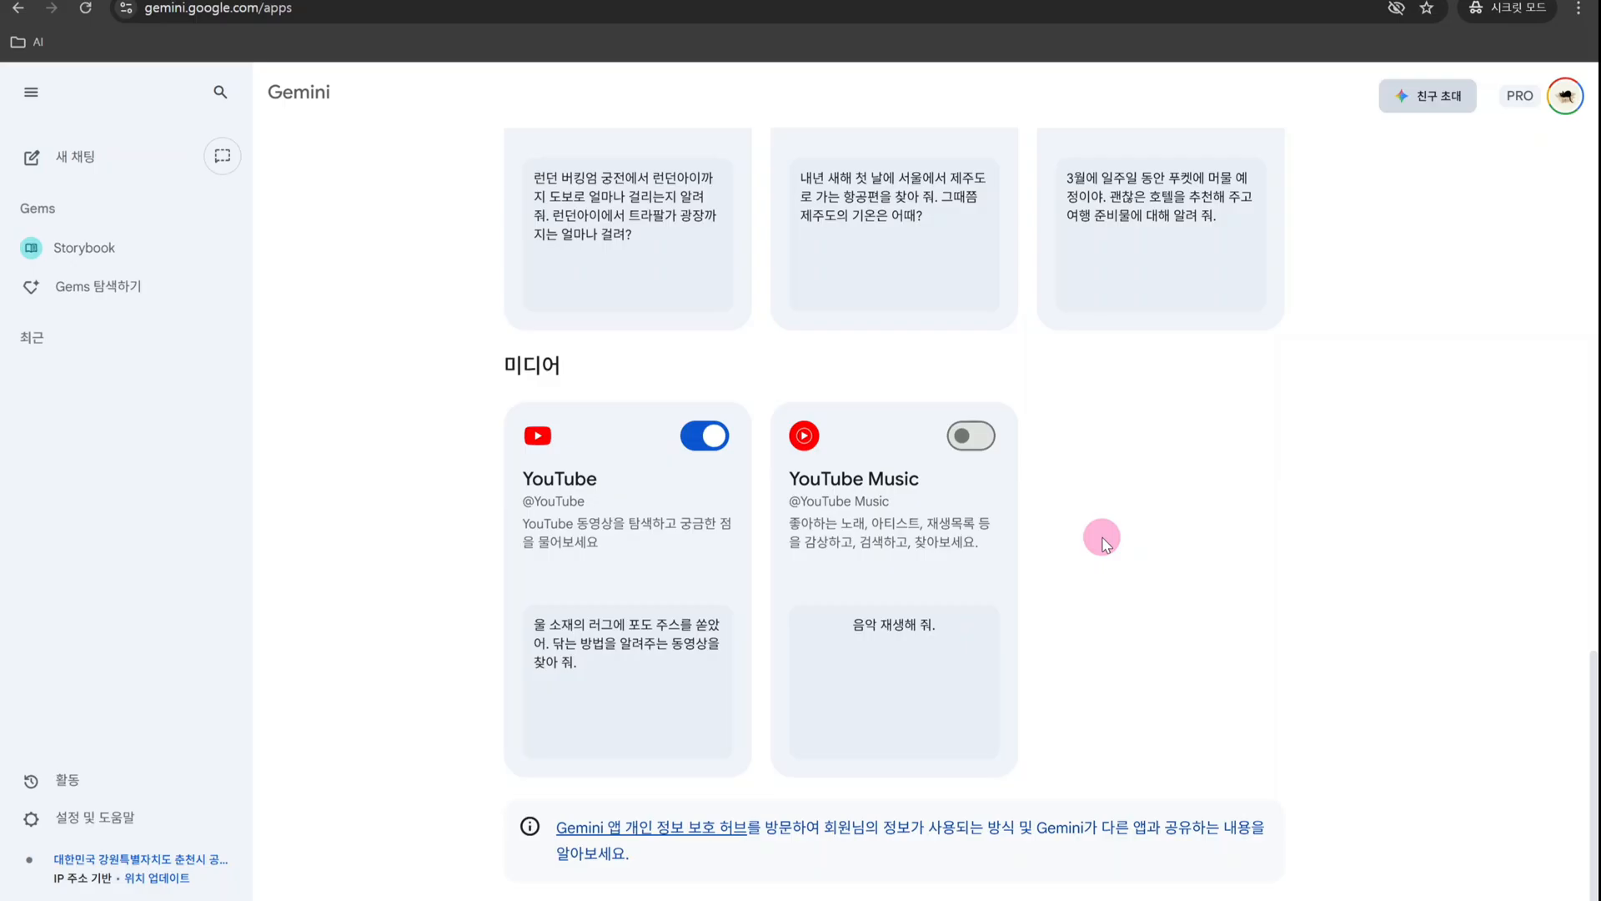
scroll(634, 615, "up", 4)
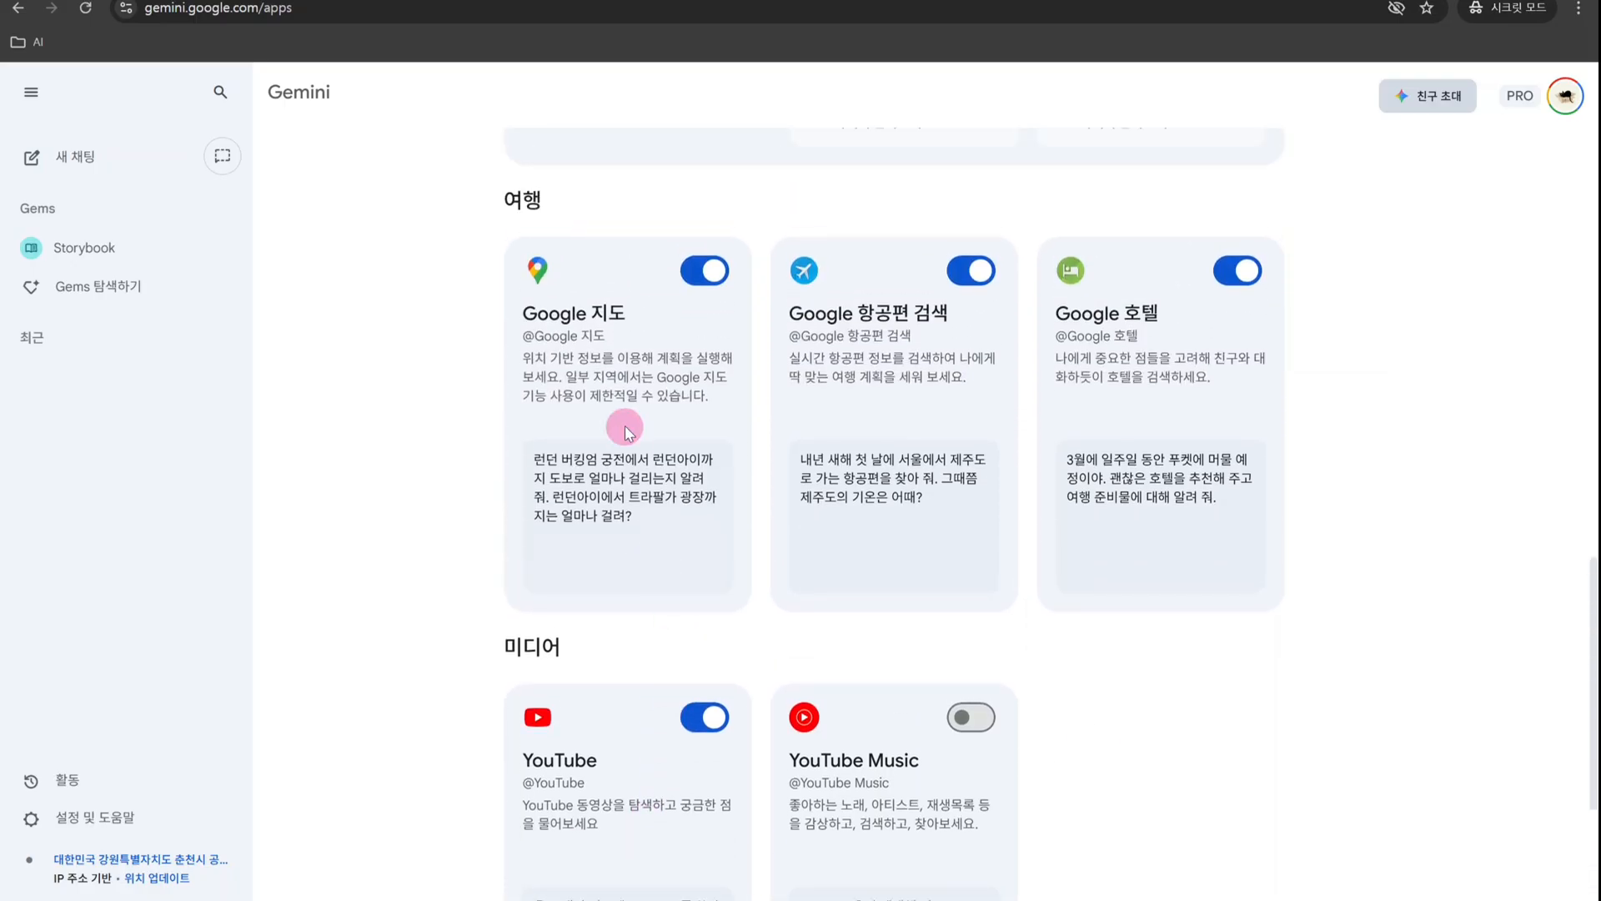
left_click(631, 540)
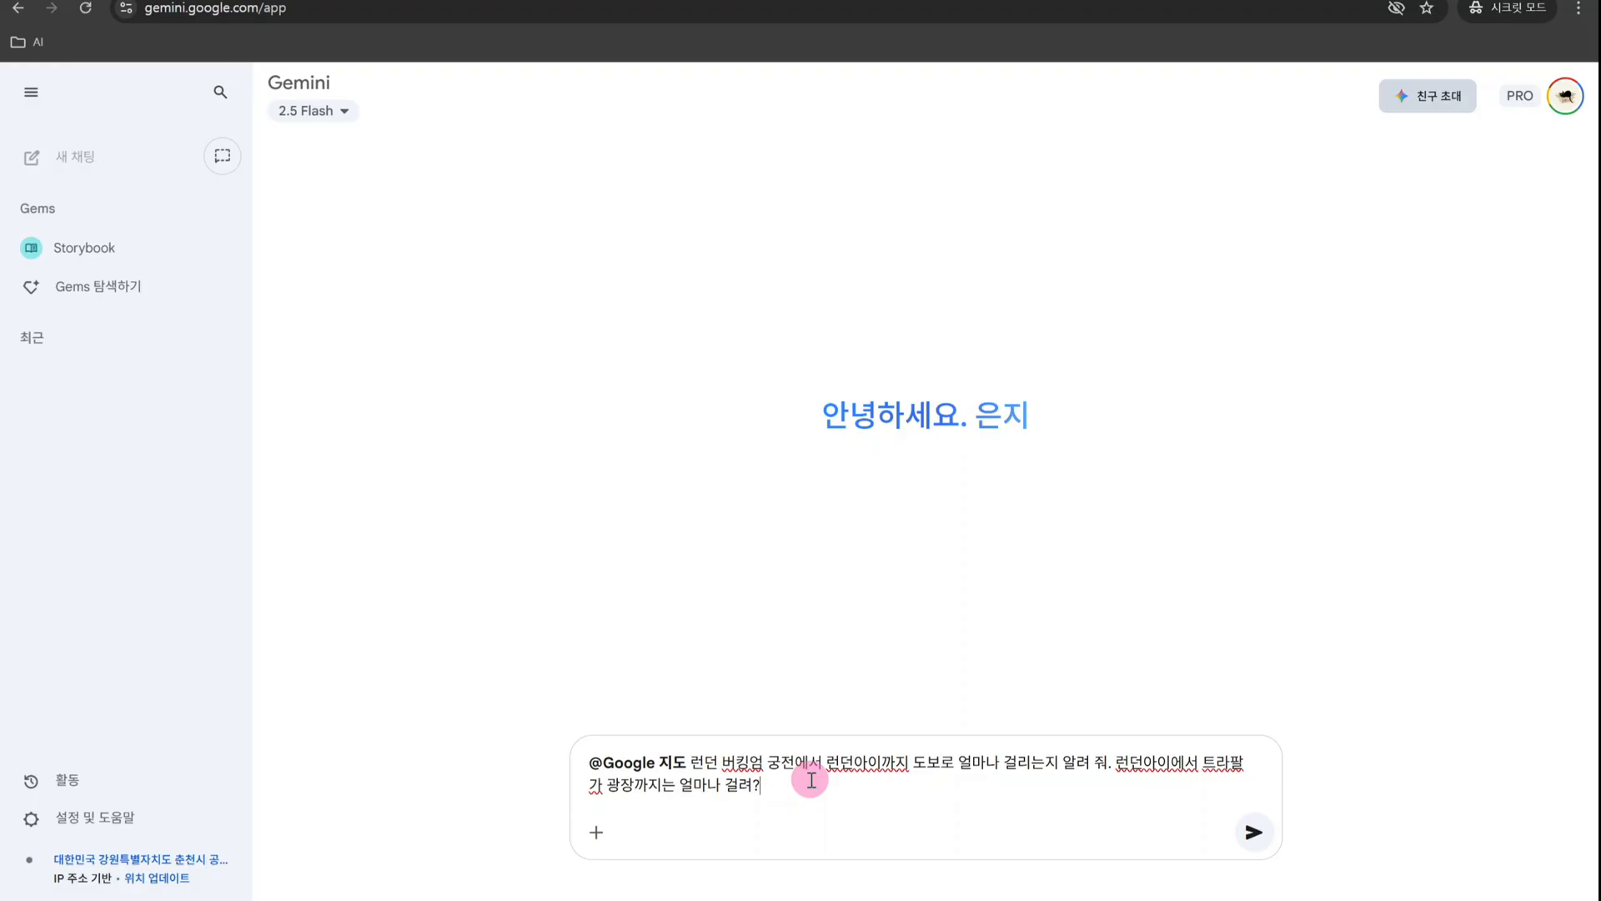
key("Return")
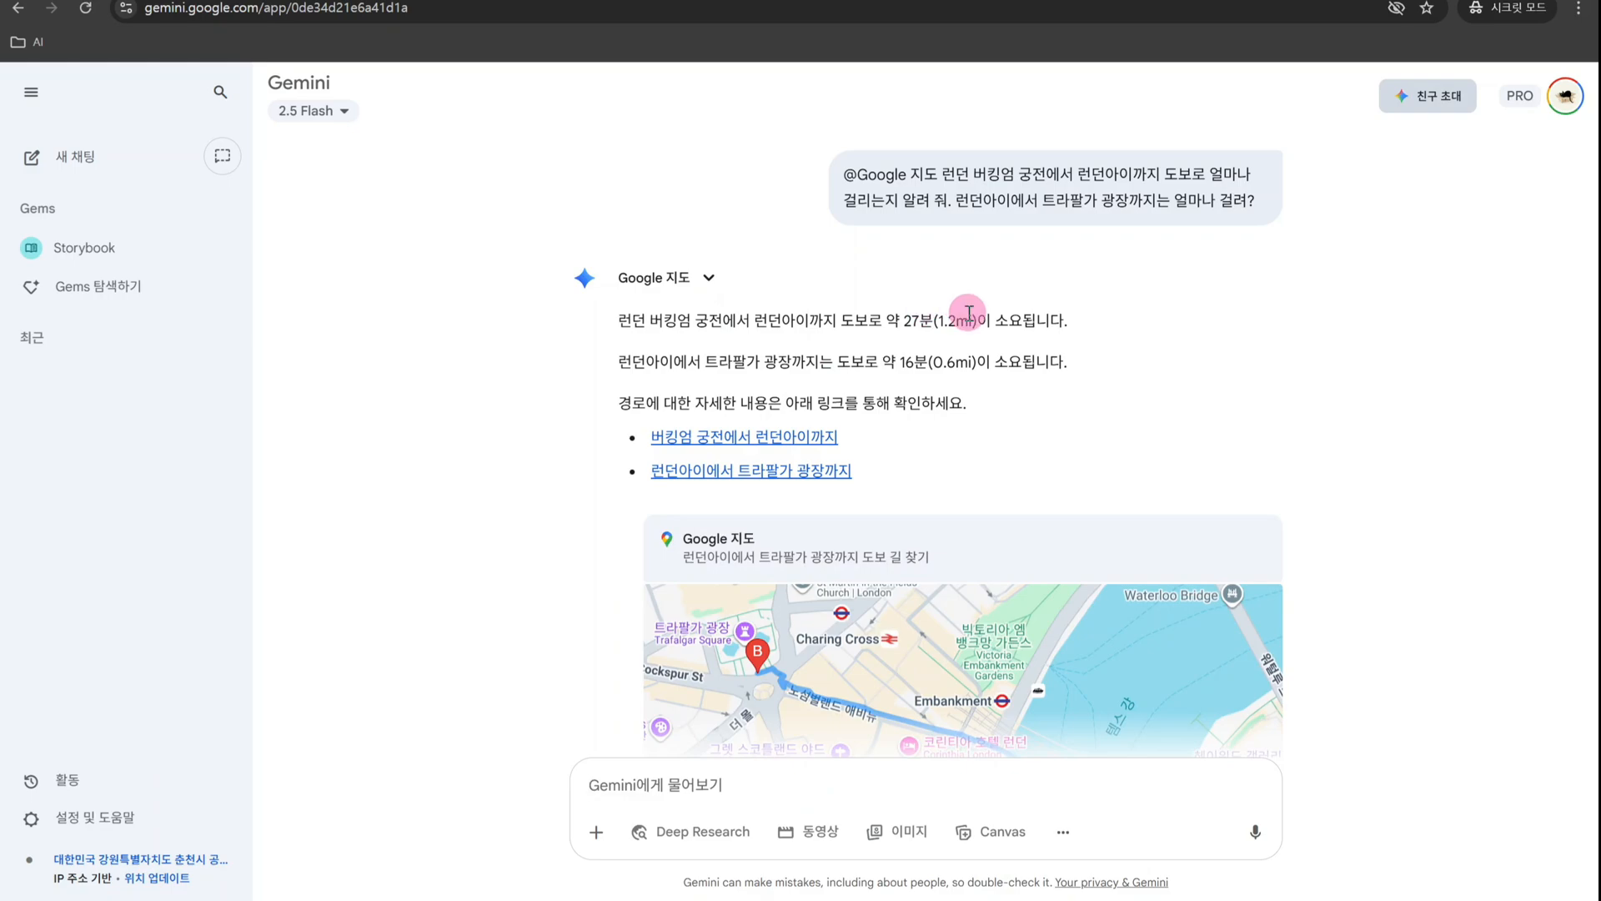
scroll(1356, 321, "down", 1)
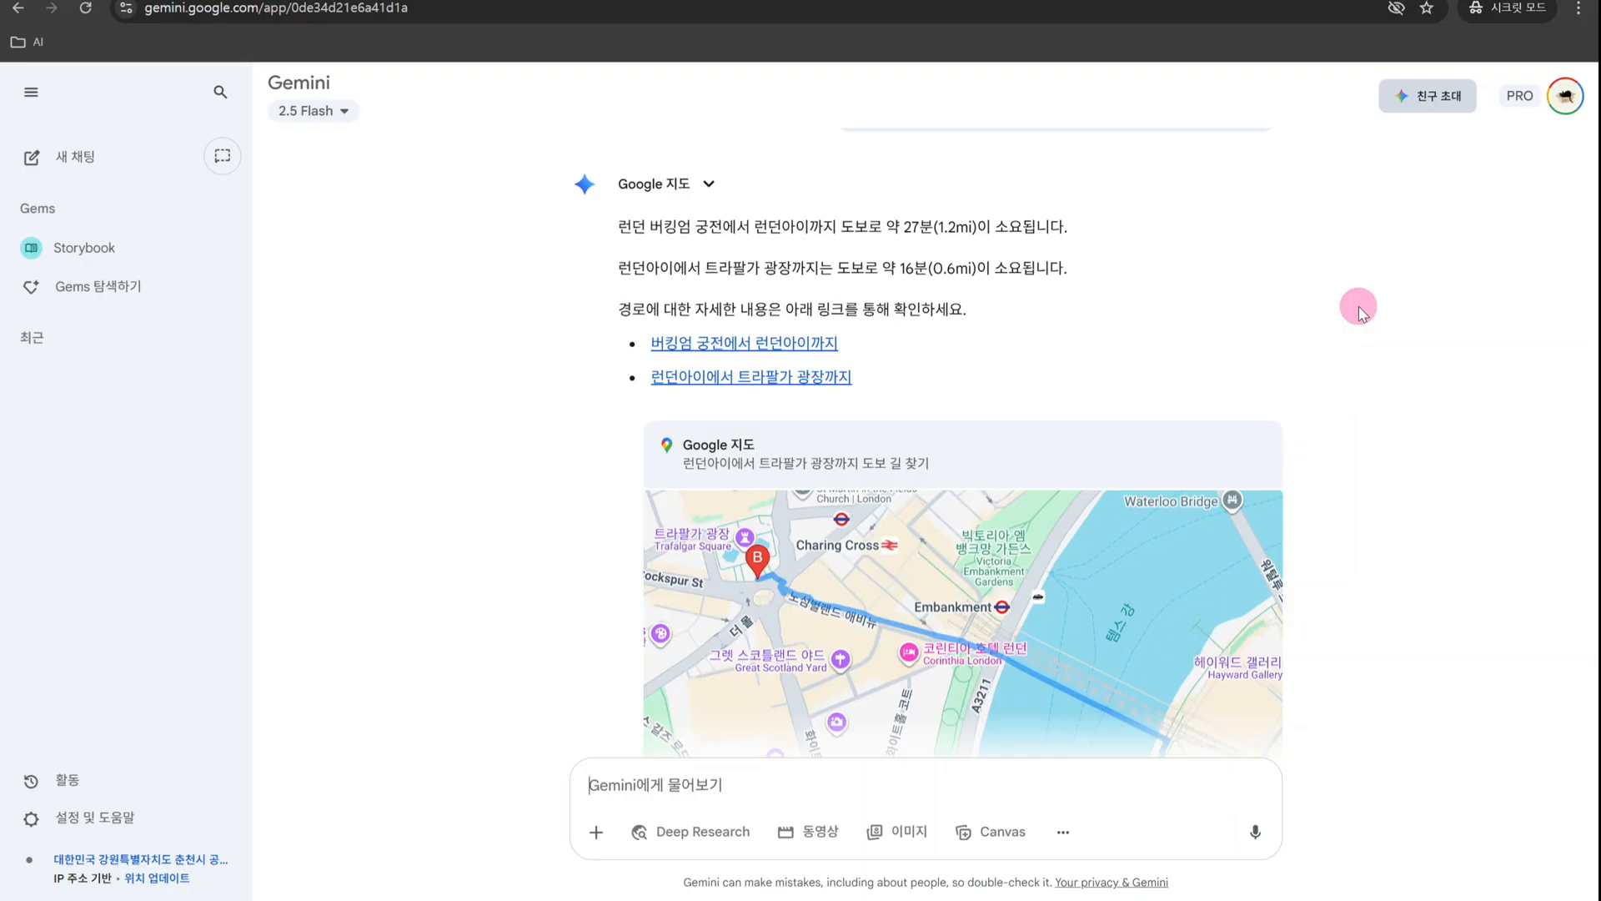
scroll(1359, 307, "down", 3)
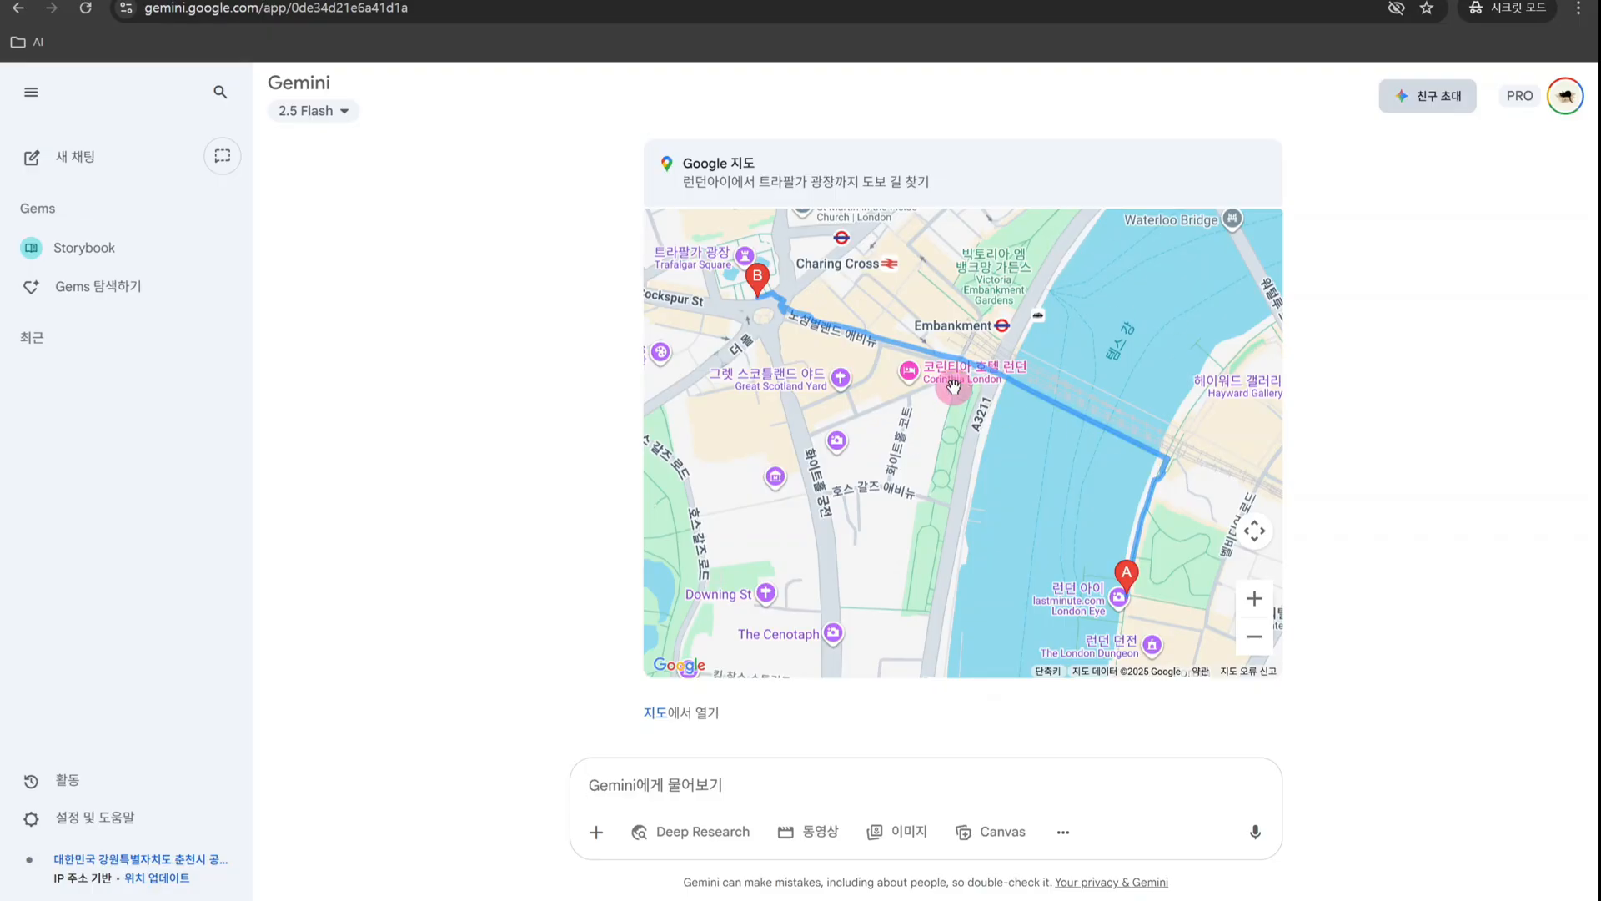
- Start a new chat, ask "감자 삶는 방법을 알려줘" and read through the answer
left_click(66, 154)
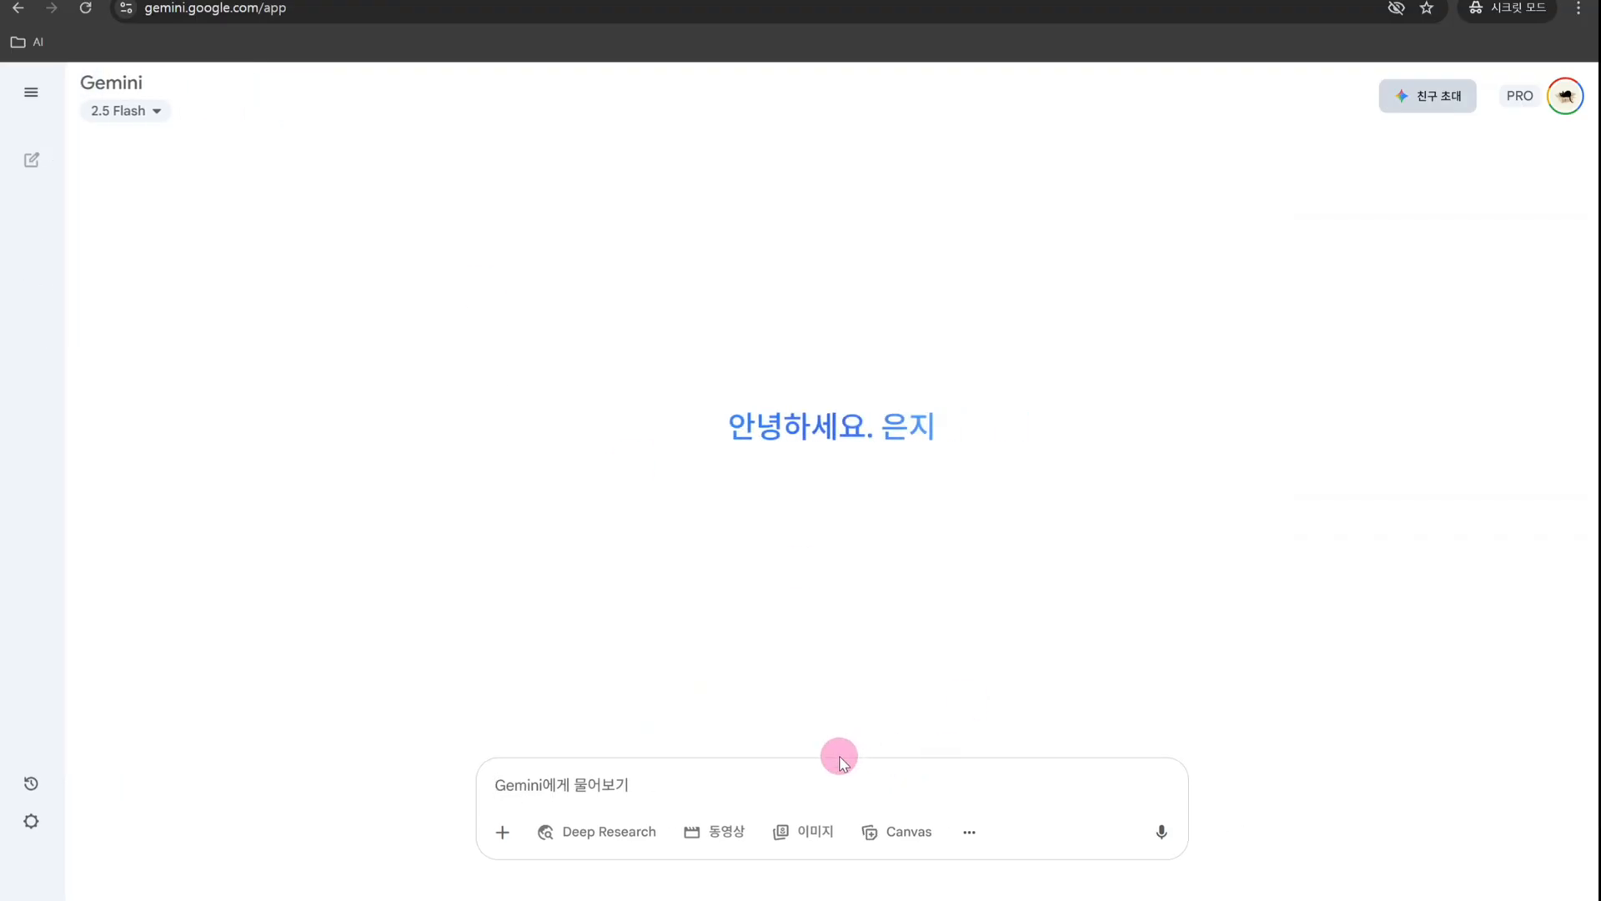
type("감자 삶는")
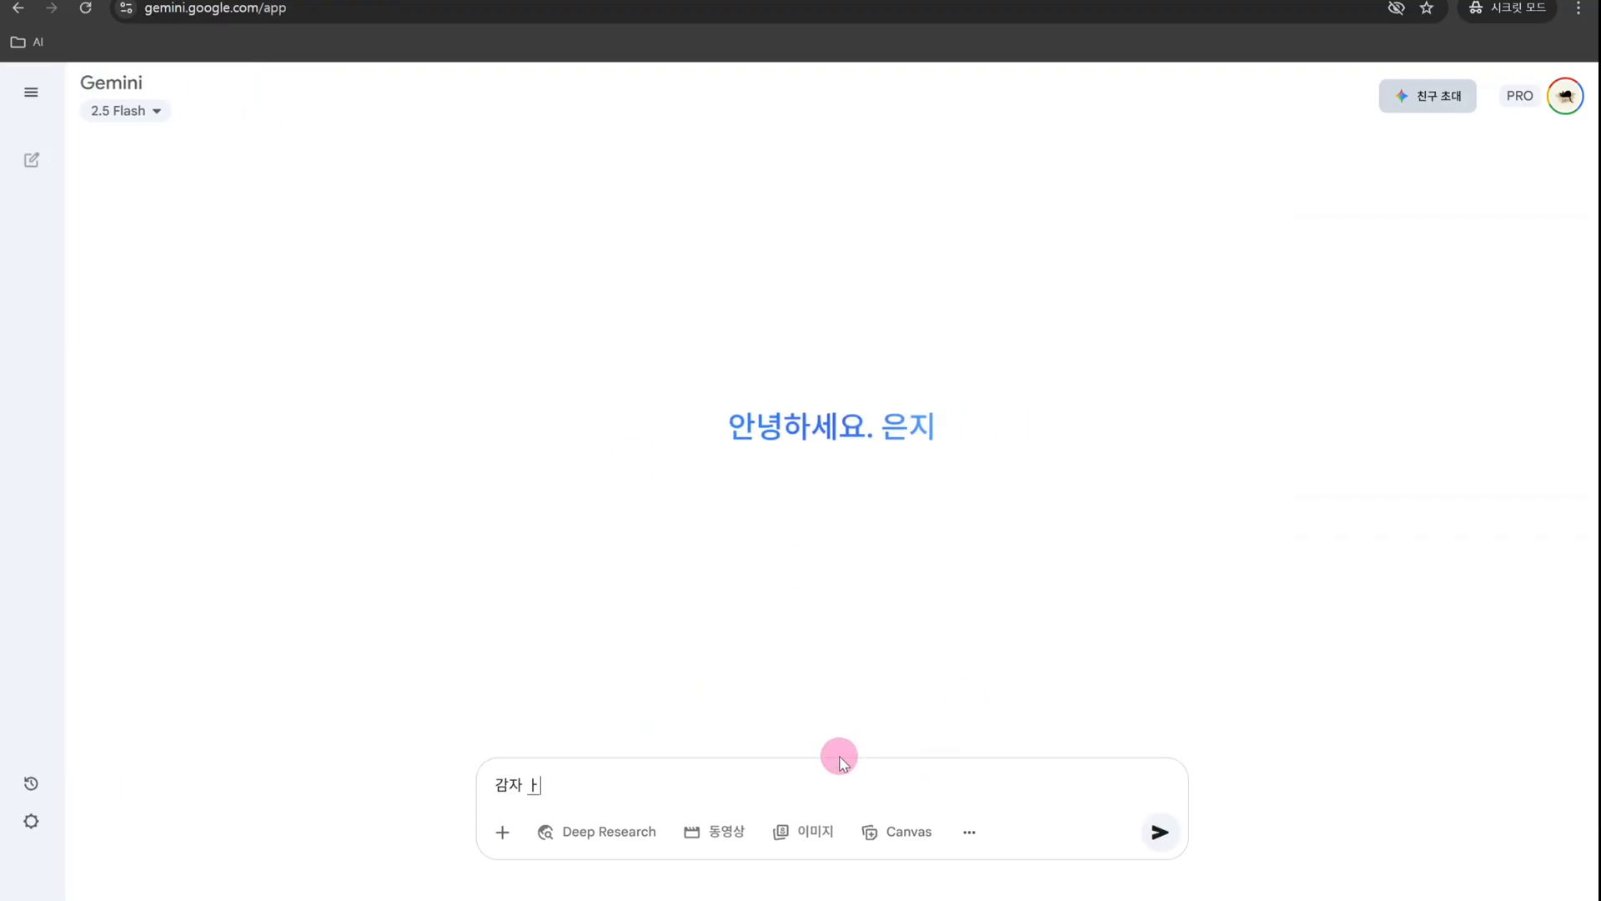
type(" 방법을 알려주")
key("Return")
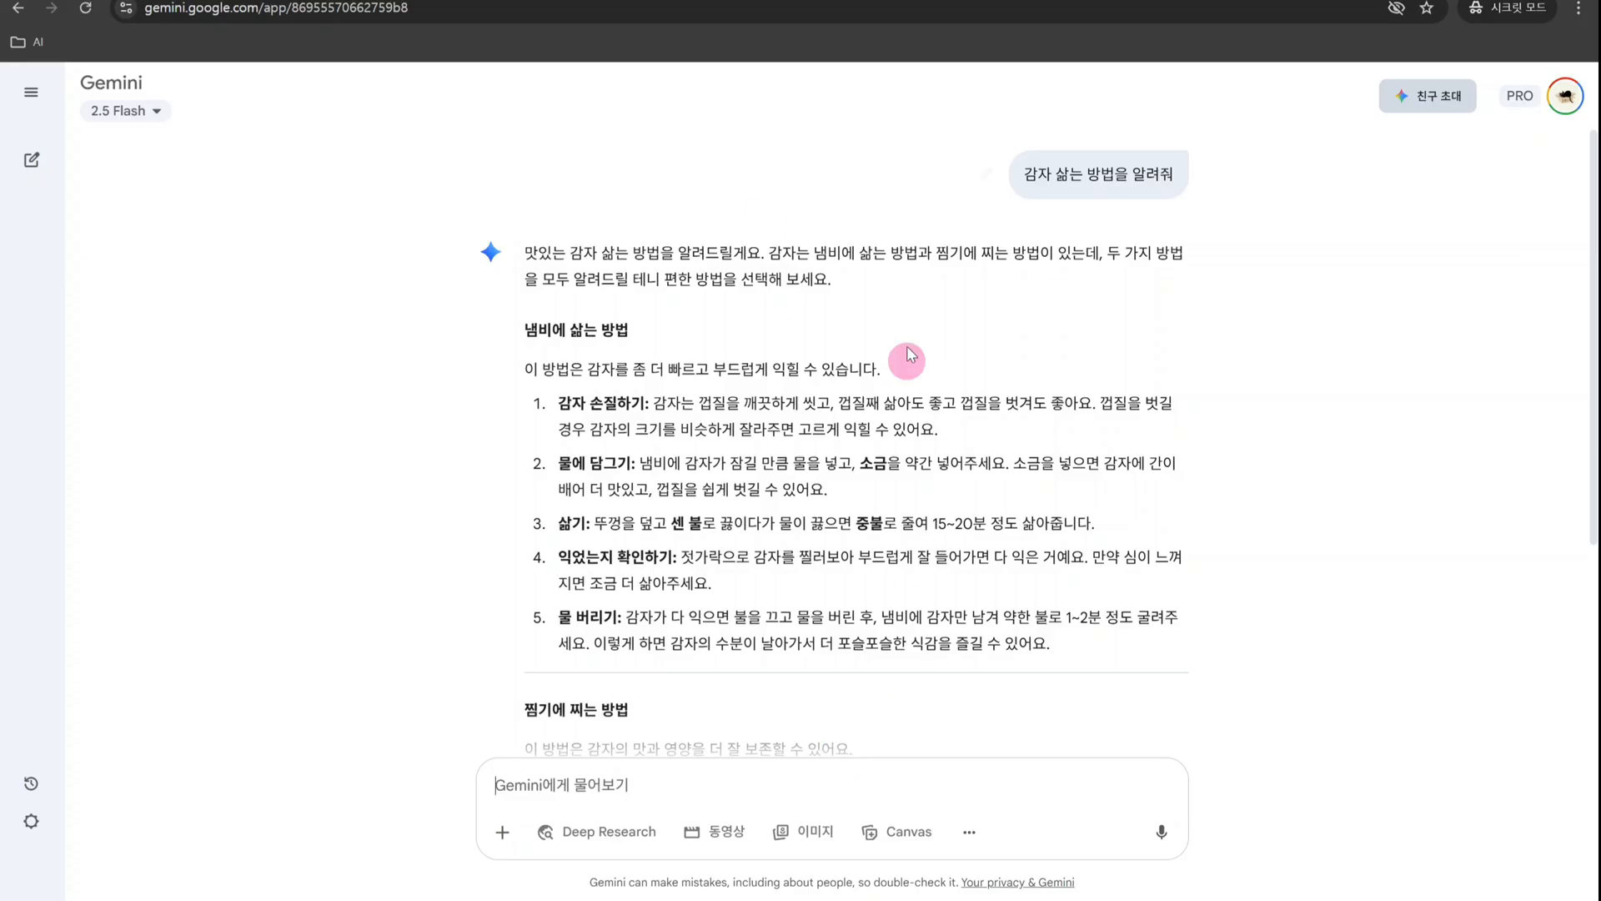
scroll(1110, 371, "down", 2)
scroll(1111, 369, "down", 2)
scroll(1105, 368, "up", 4)
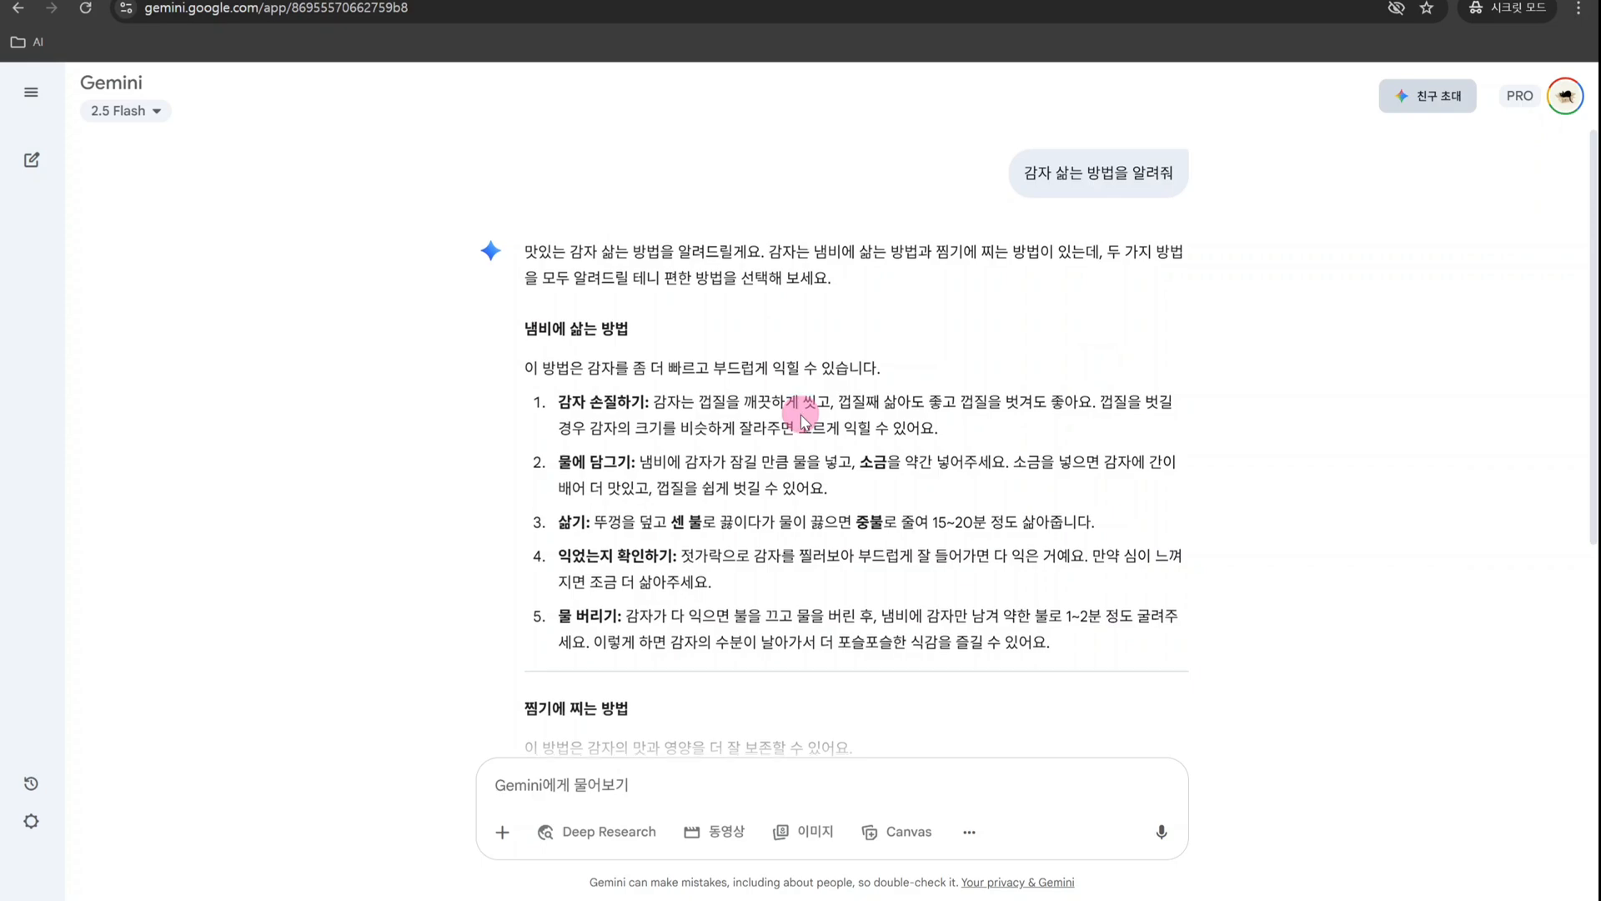
- Double-check the potato-boiling answer with 대답 재확인 and review the highlighted statements
scroll(801, 414, "down", 4)
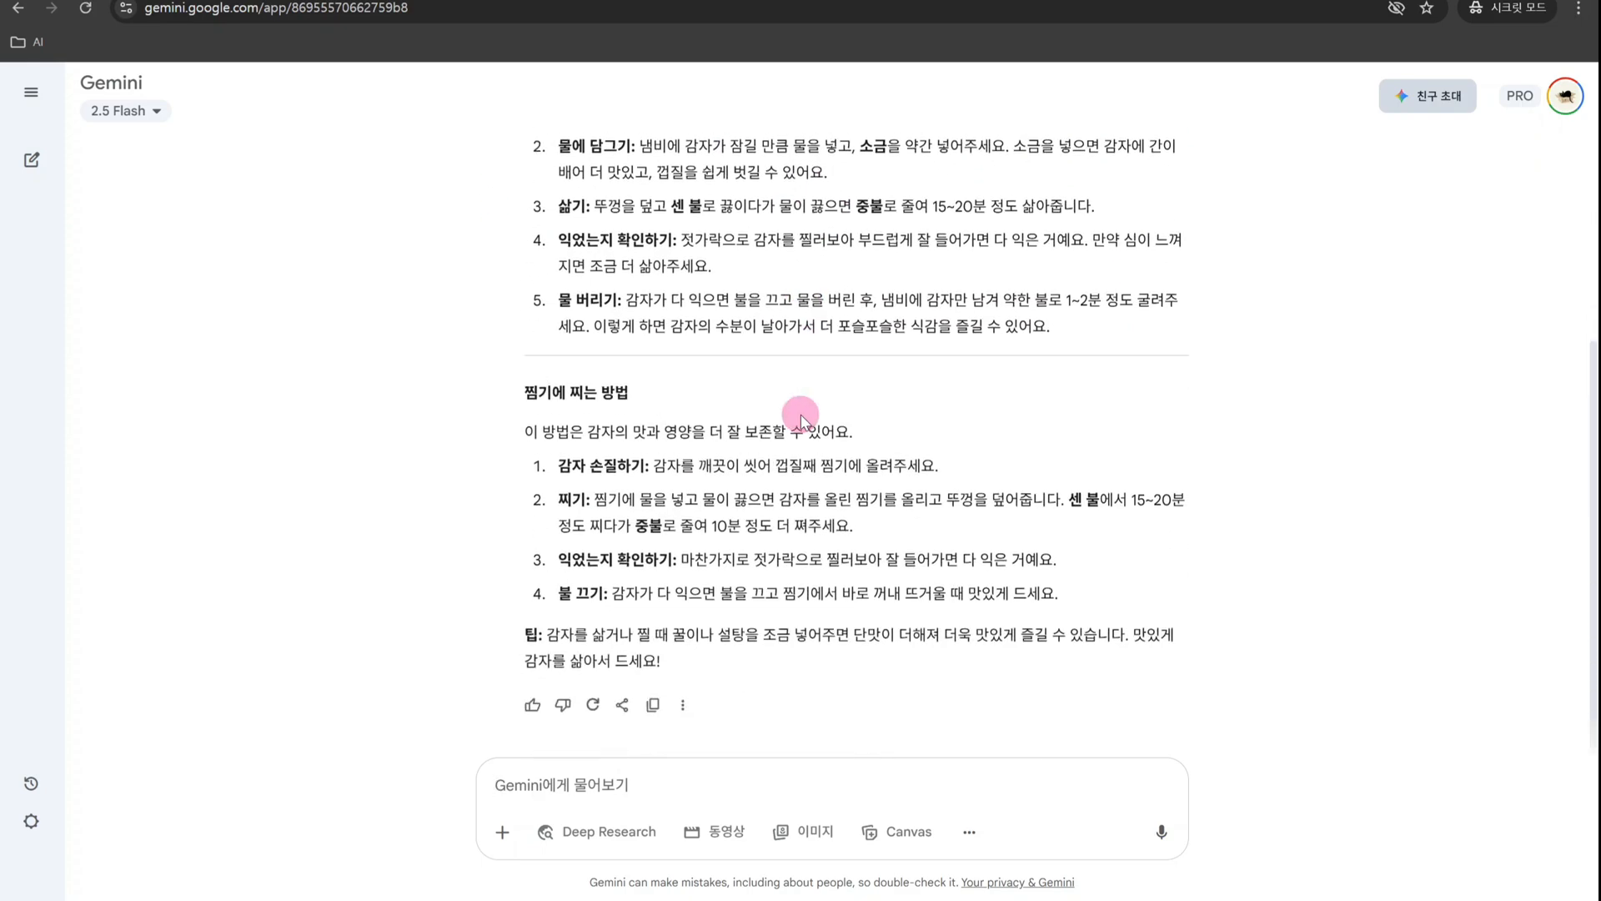
left_click(683, 708)
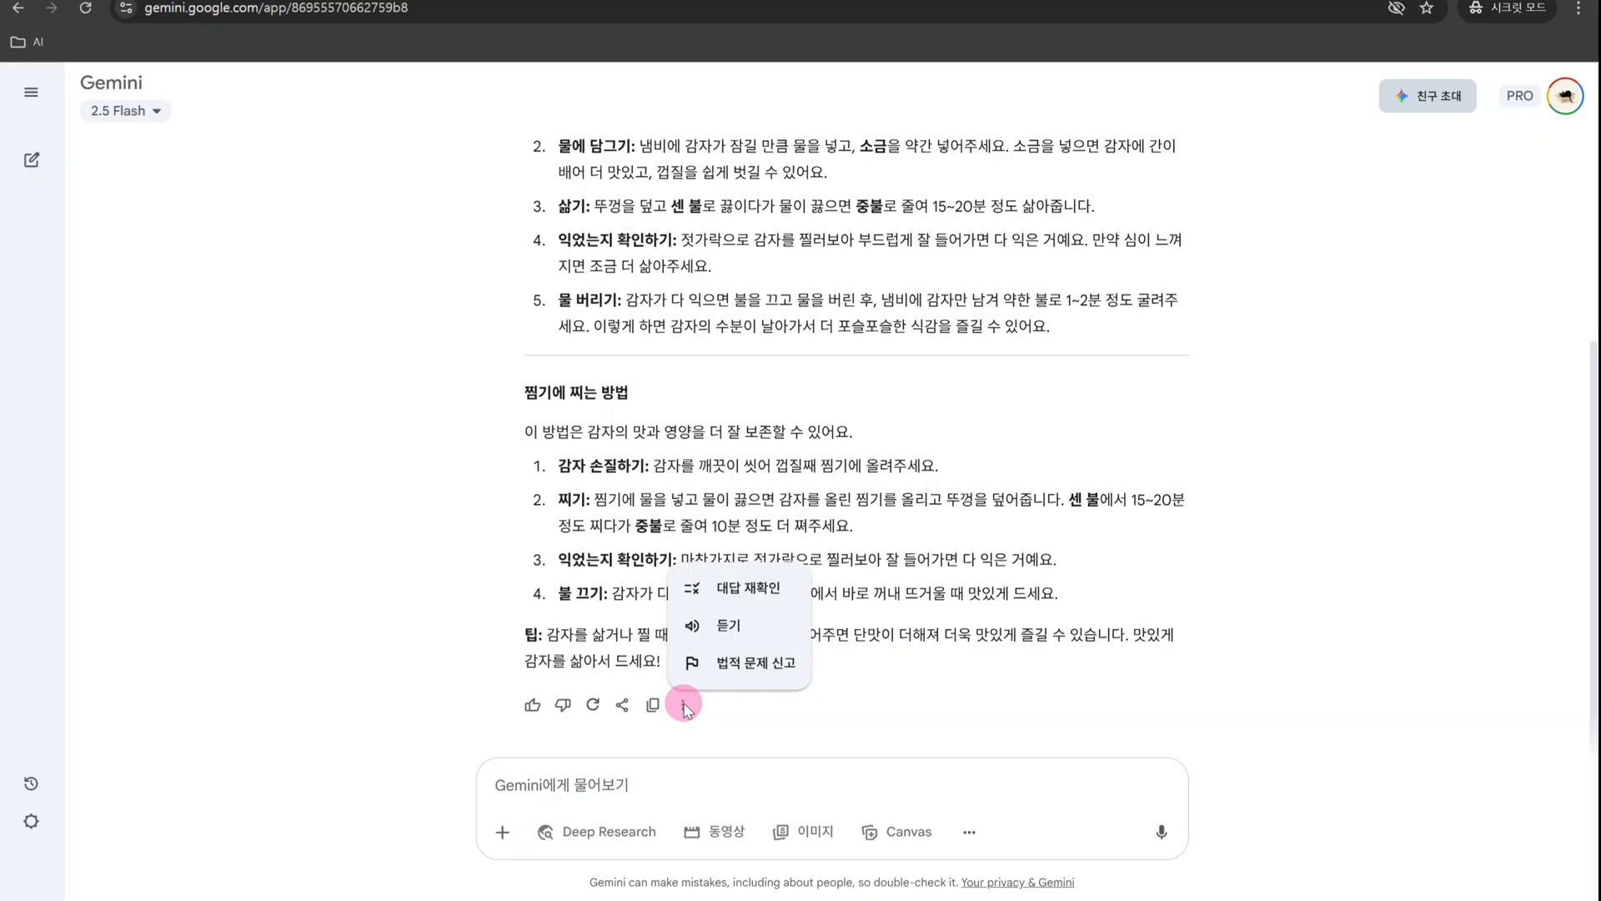
left_click(749, 591)
scroll(949, 575, "up", 3)
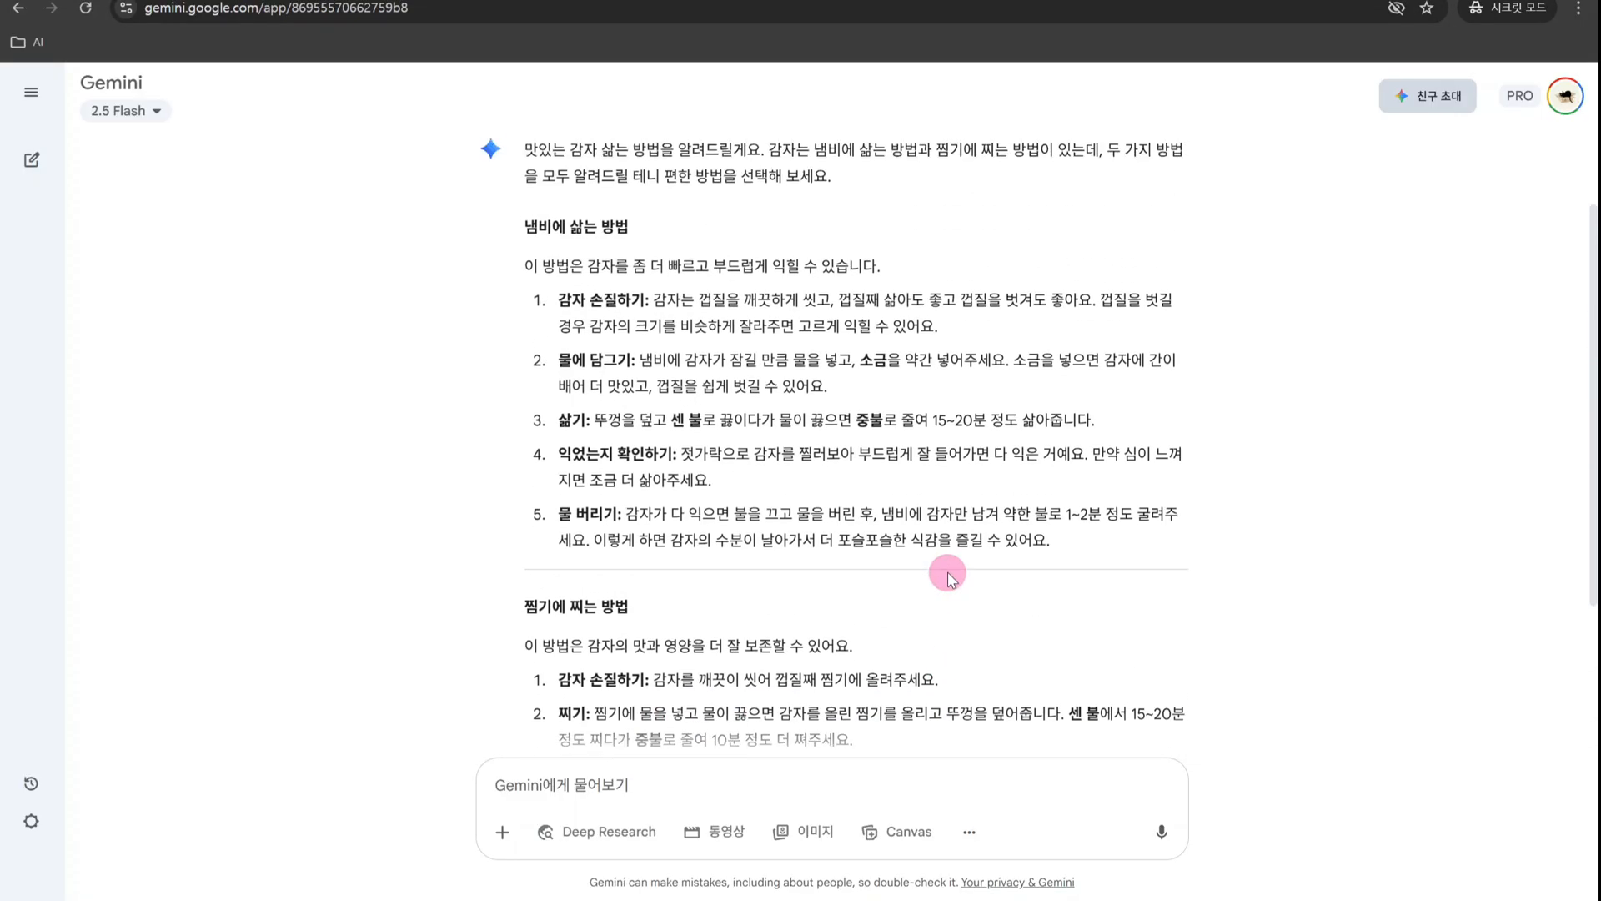
scroll(948, 575, "up", 1)
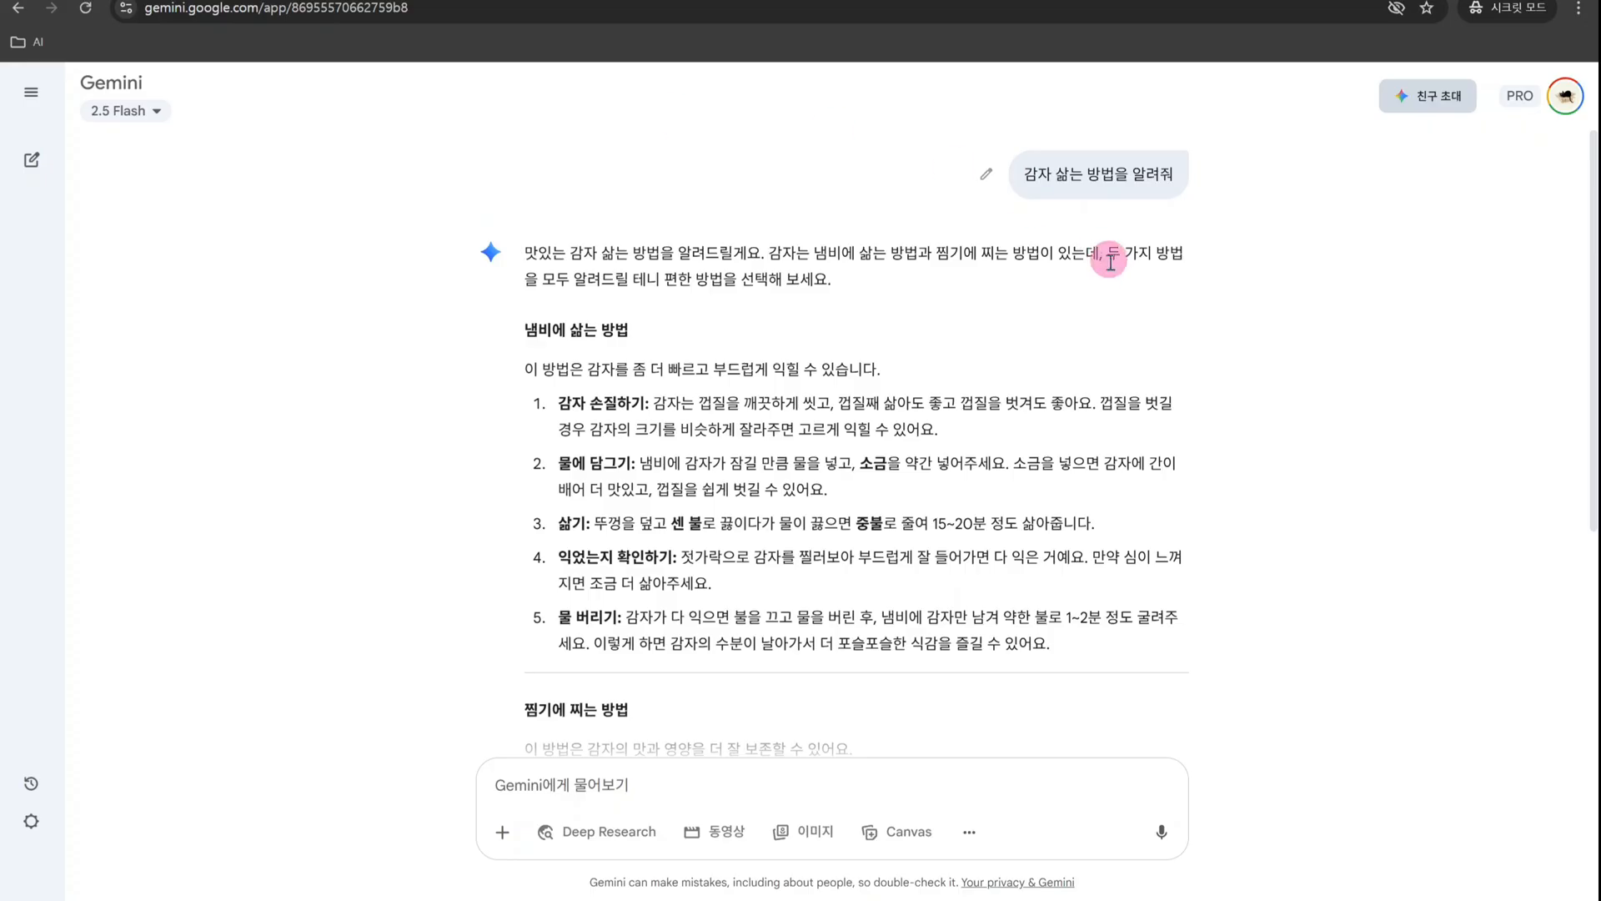
scroll(1110, 261, "down", 4)
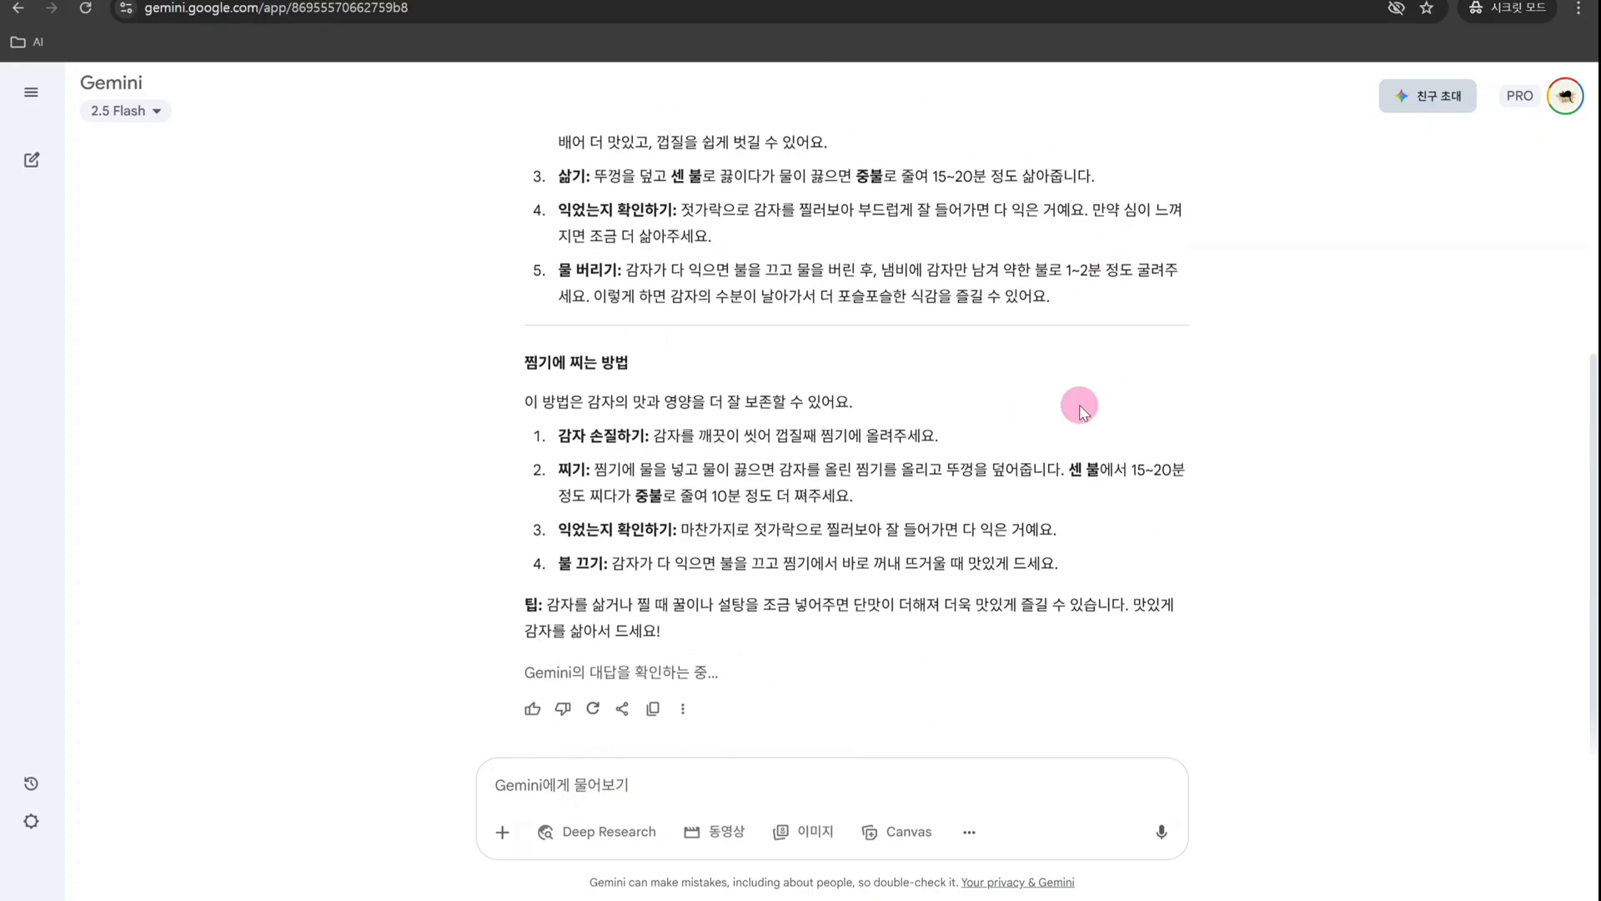
scroll(1081, 407, "up", 3)
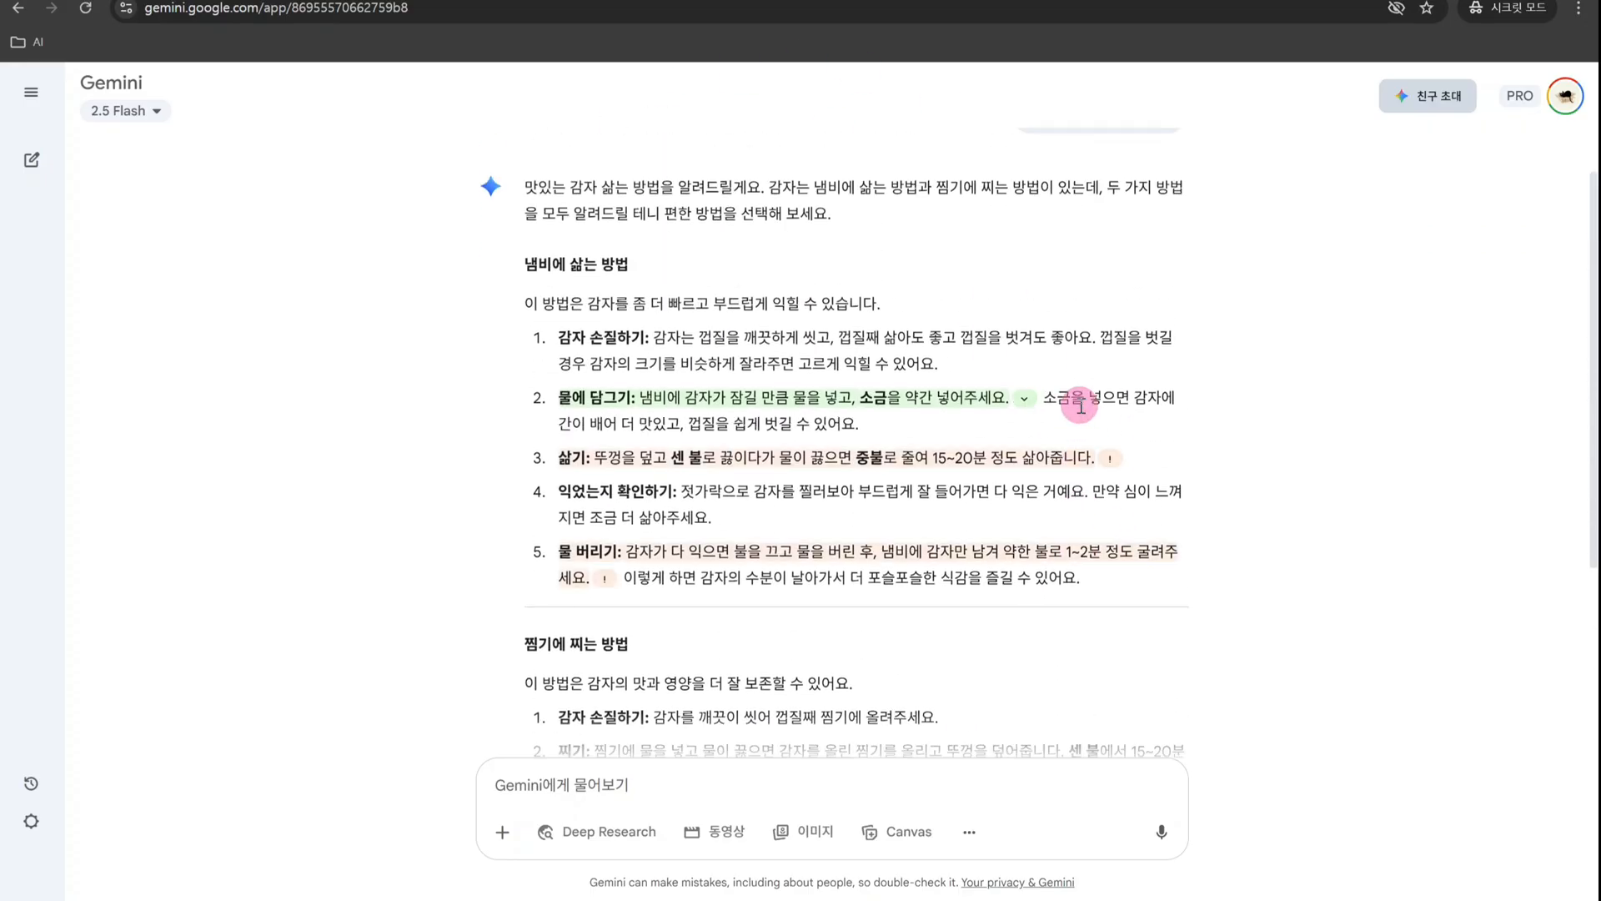
scroll(1081, 407, "down", 3)
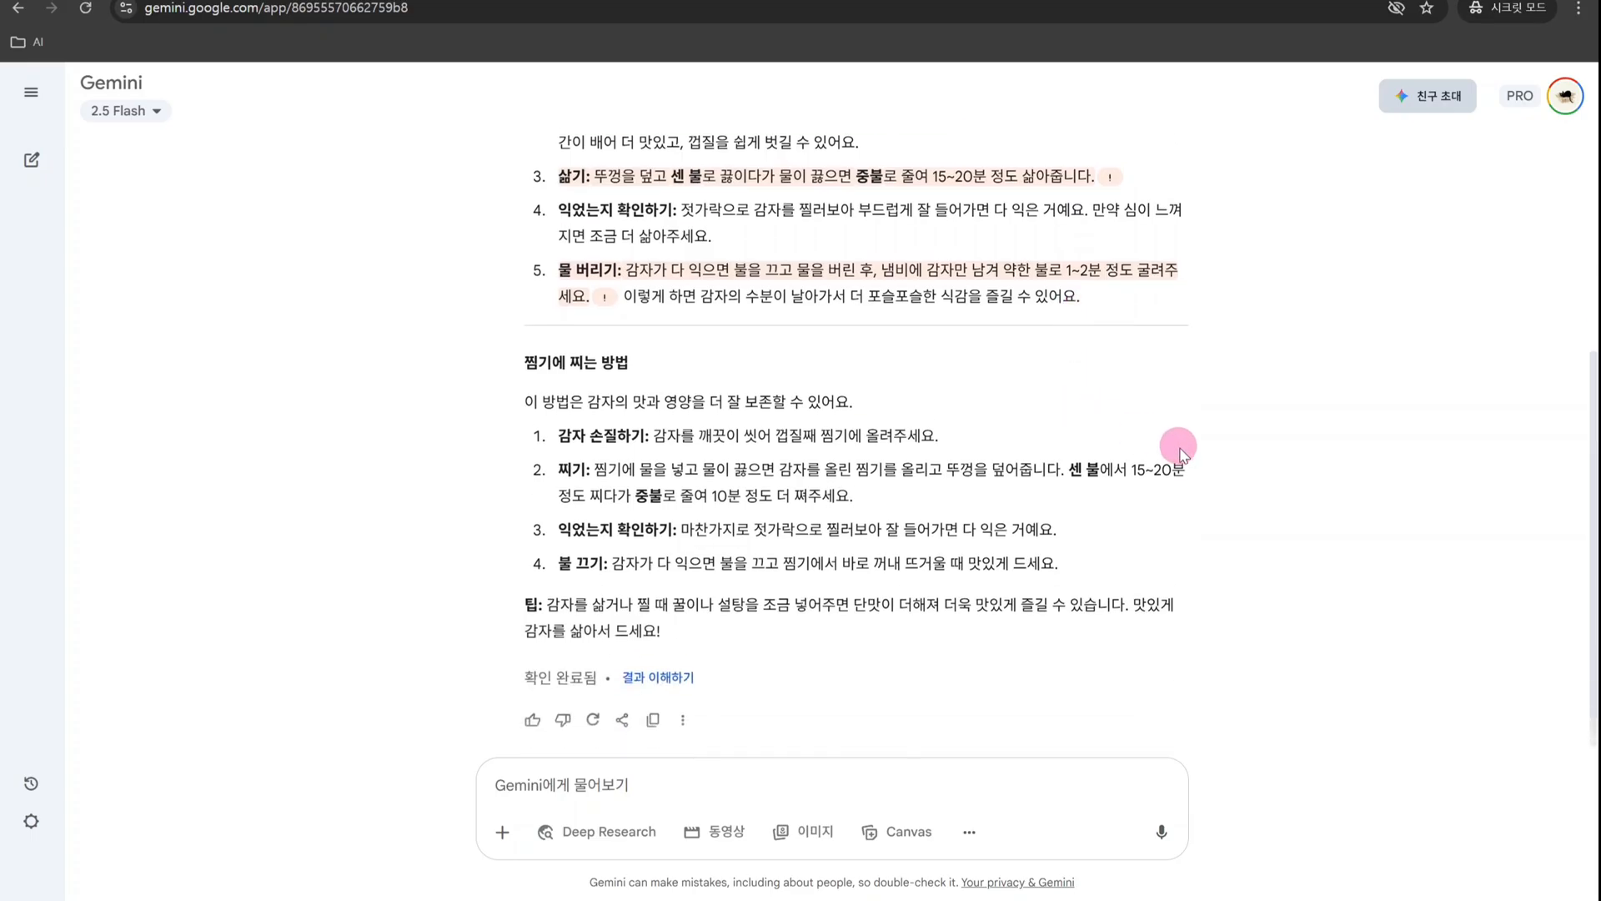
scroll(1181, 453, "up", 2)
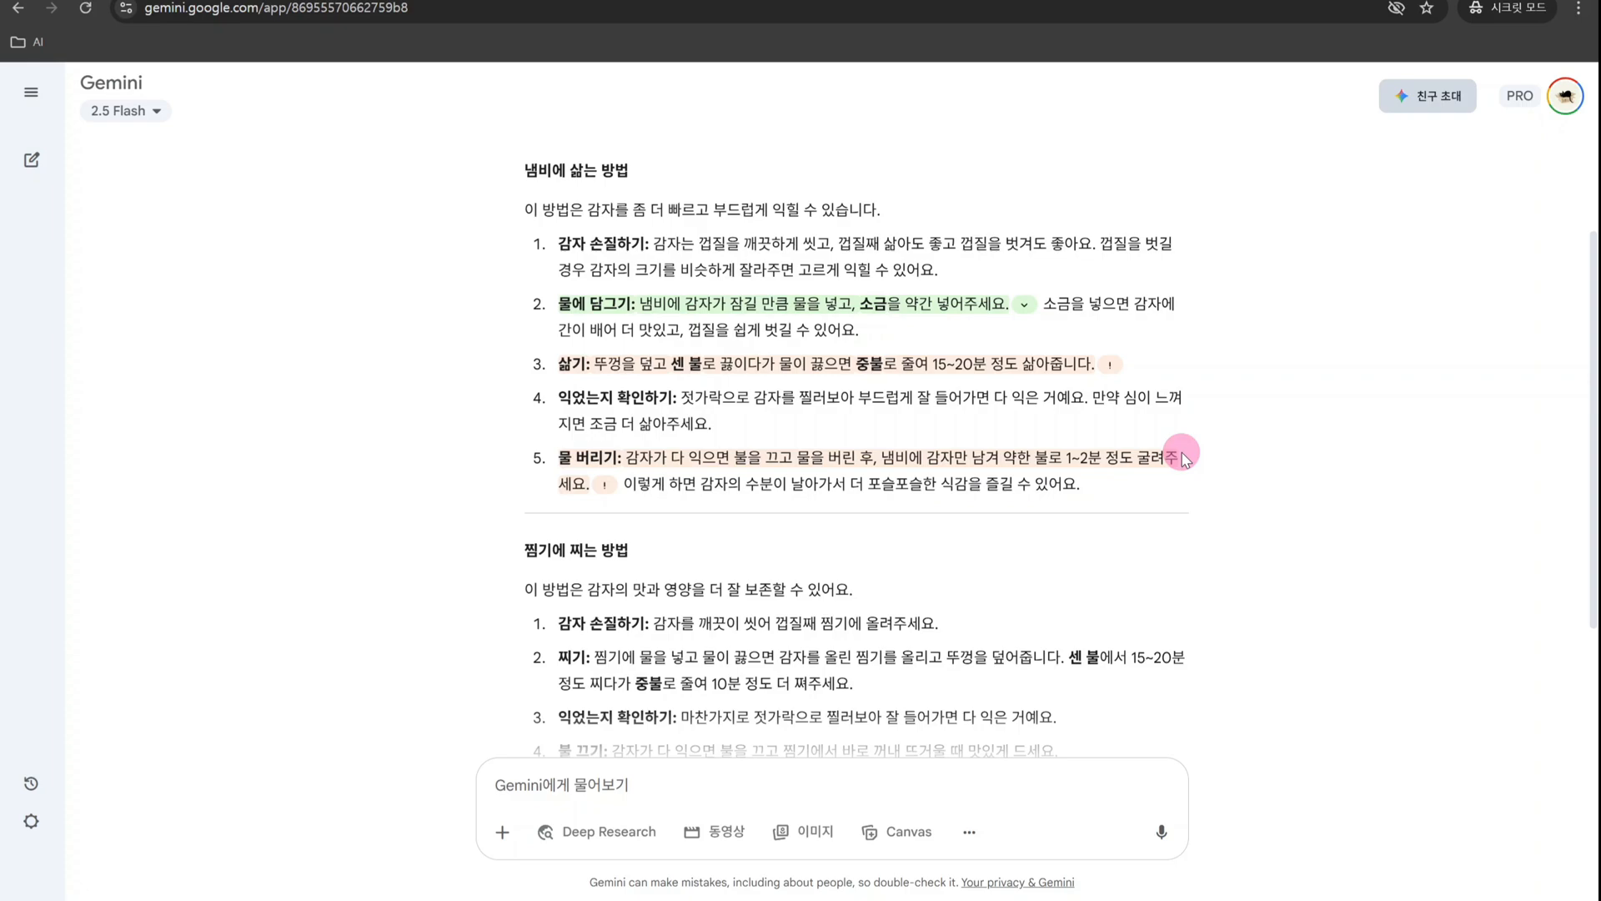
- View the 결과 이해하기 explanation of the highlight colours and close it
scroll(1181, 453, "down", 2)
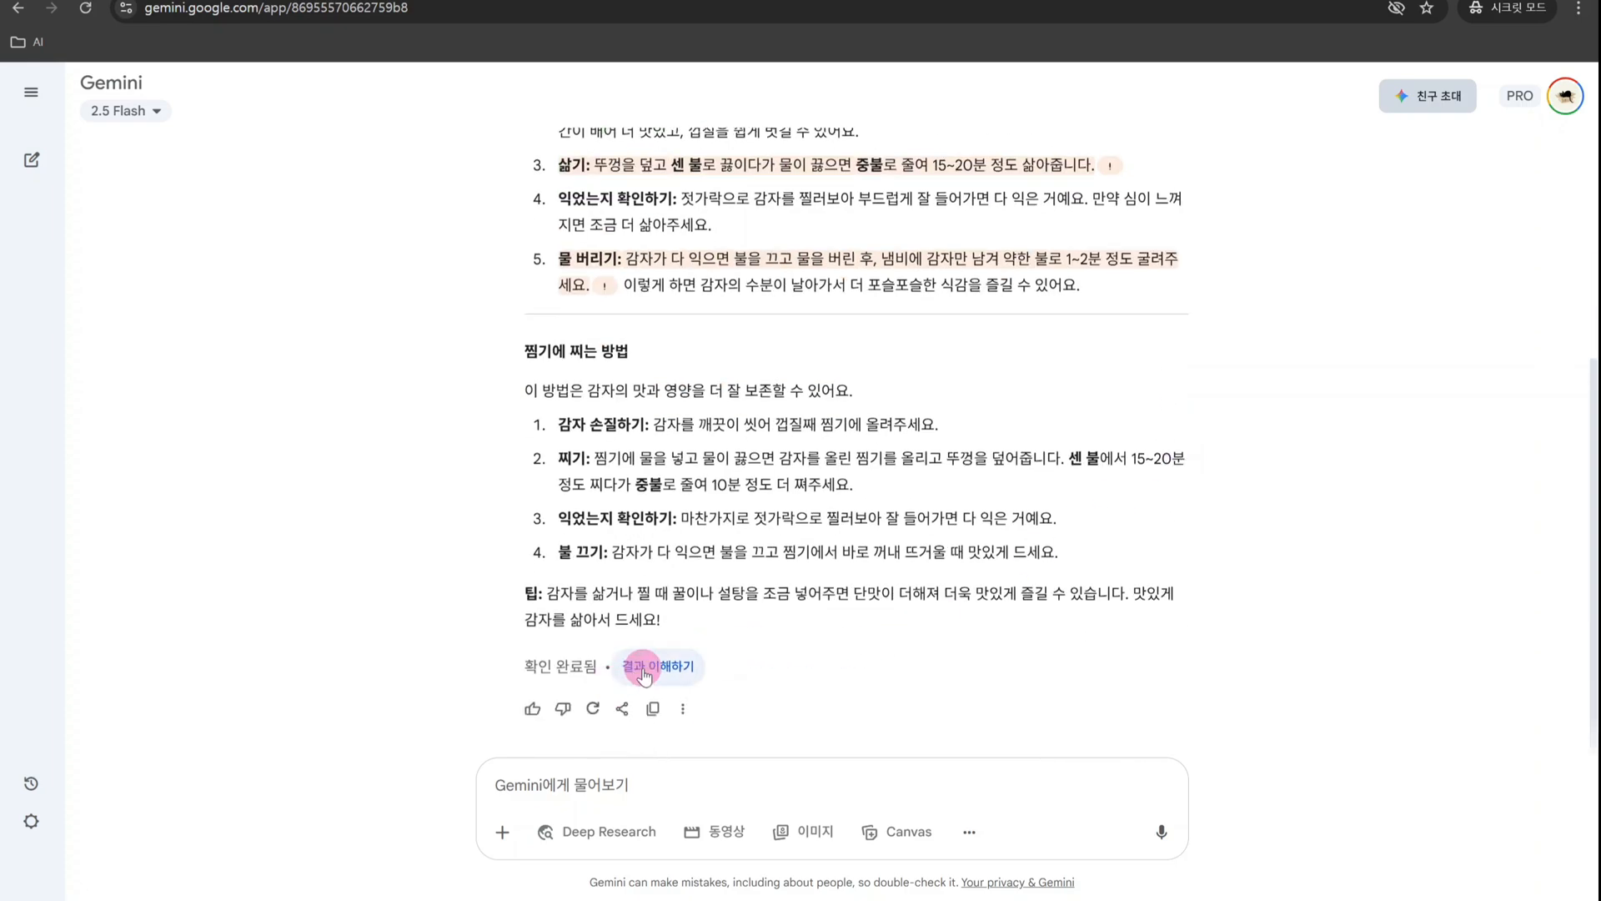
left_click(643, 673)
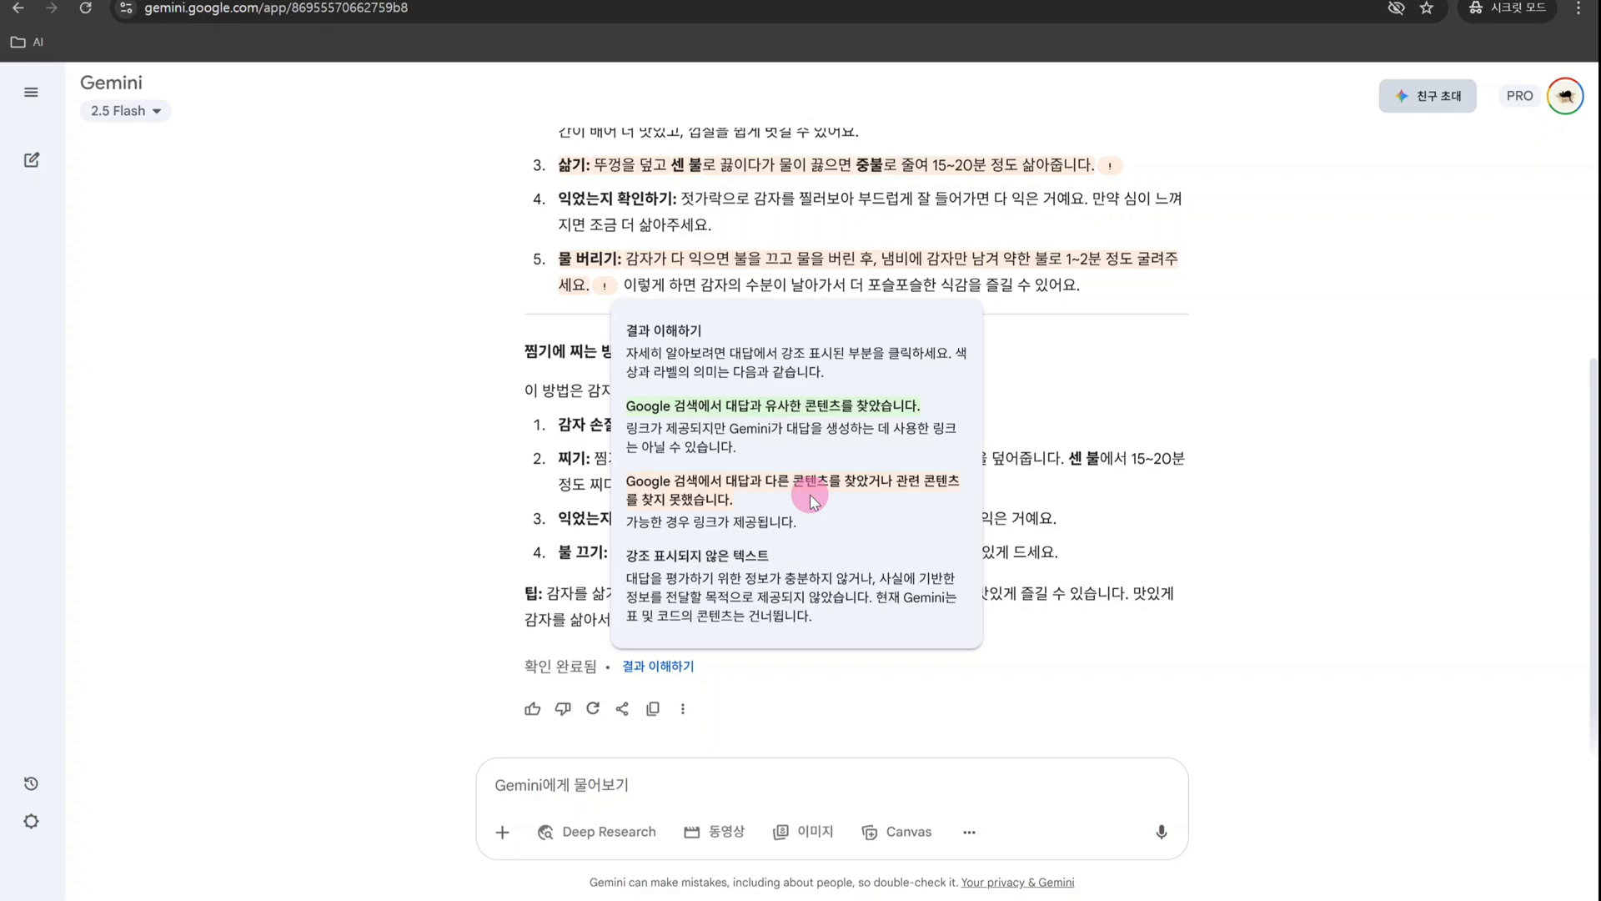
left_click(1039, 331)
- Check the verification details of the green-highlighted 물에 담그기 step and the orange-highlighted 삶기 step
scroll(1240, 343, "up", 2)
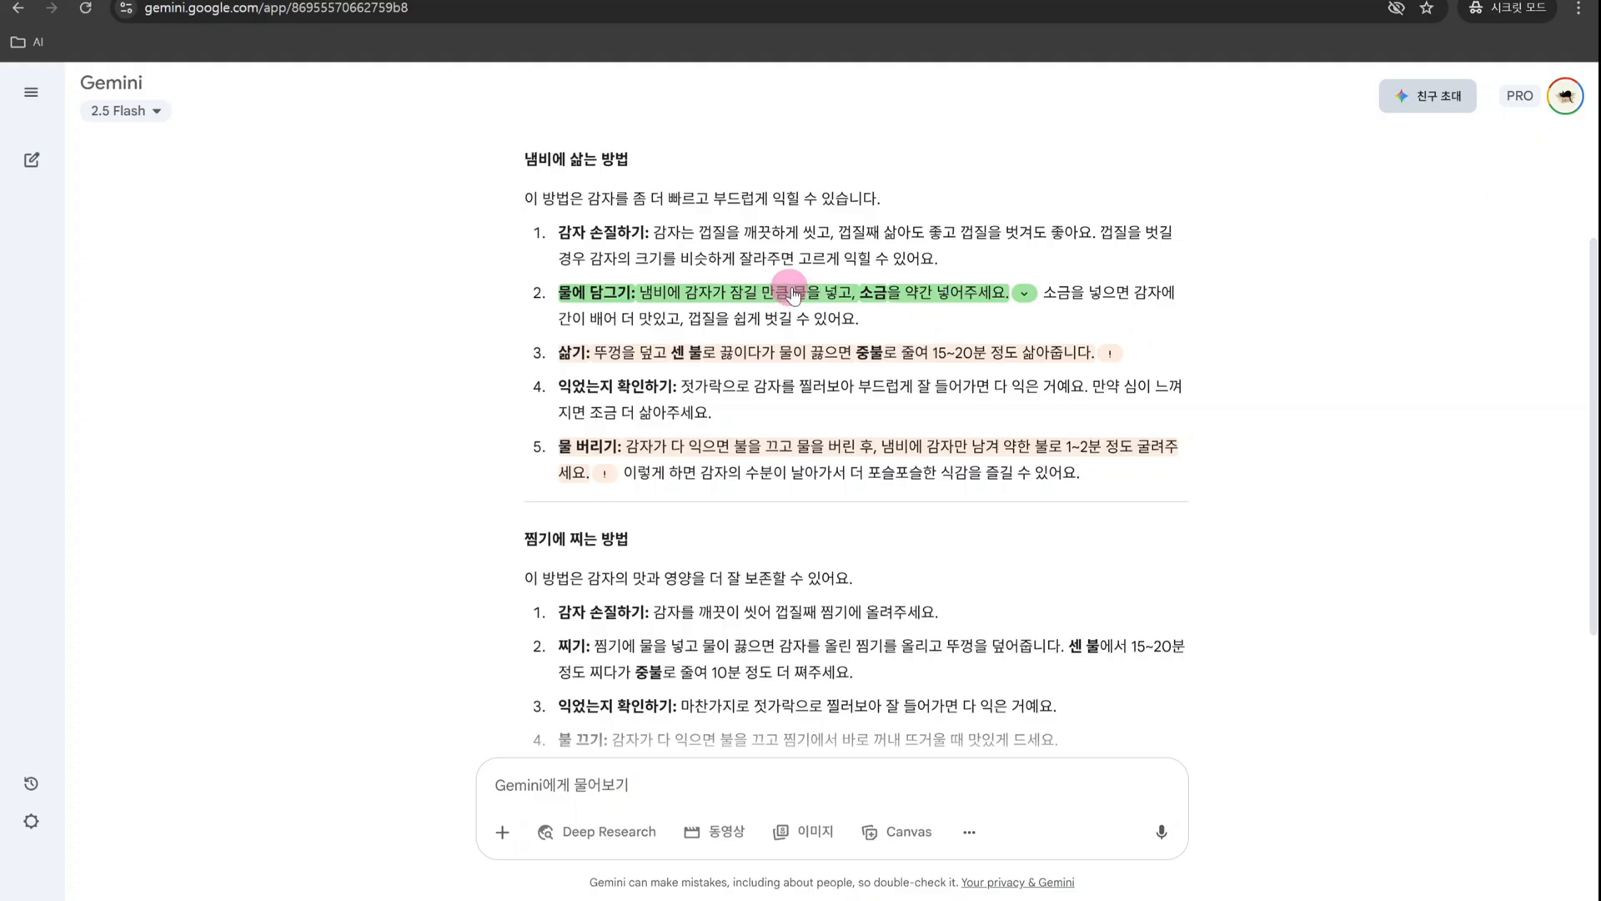
left_click(1025, 292)
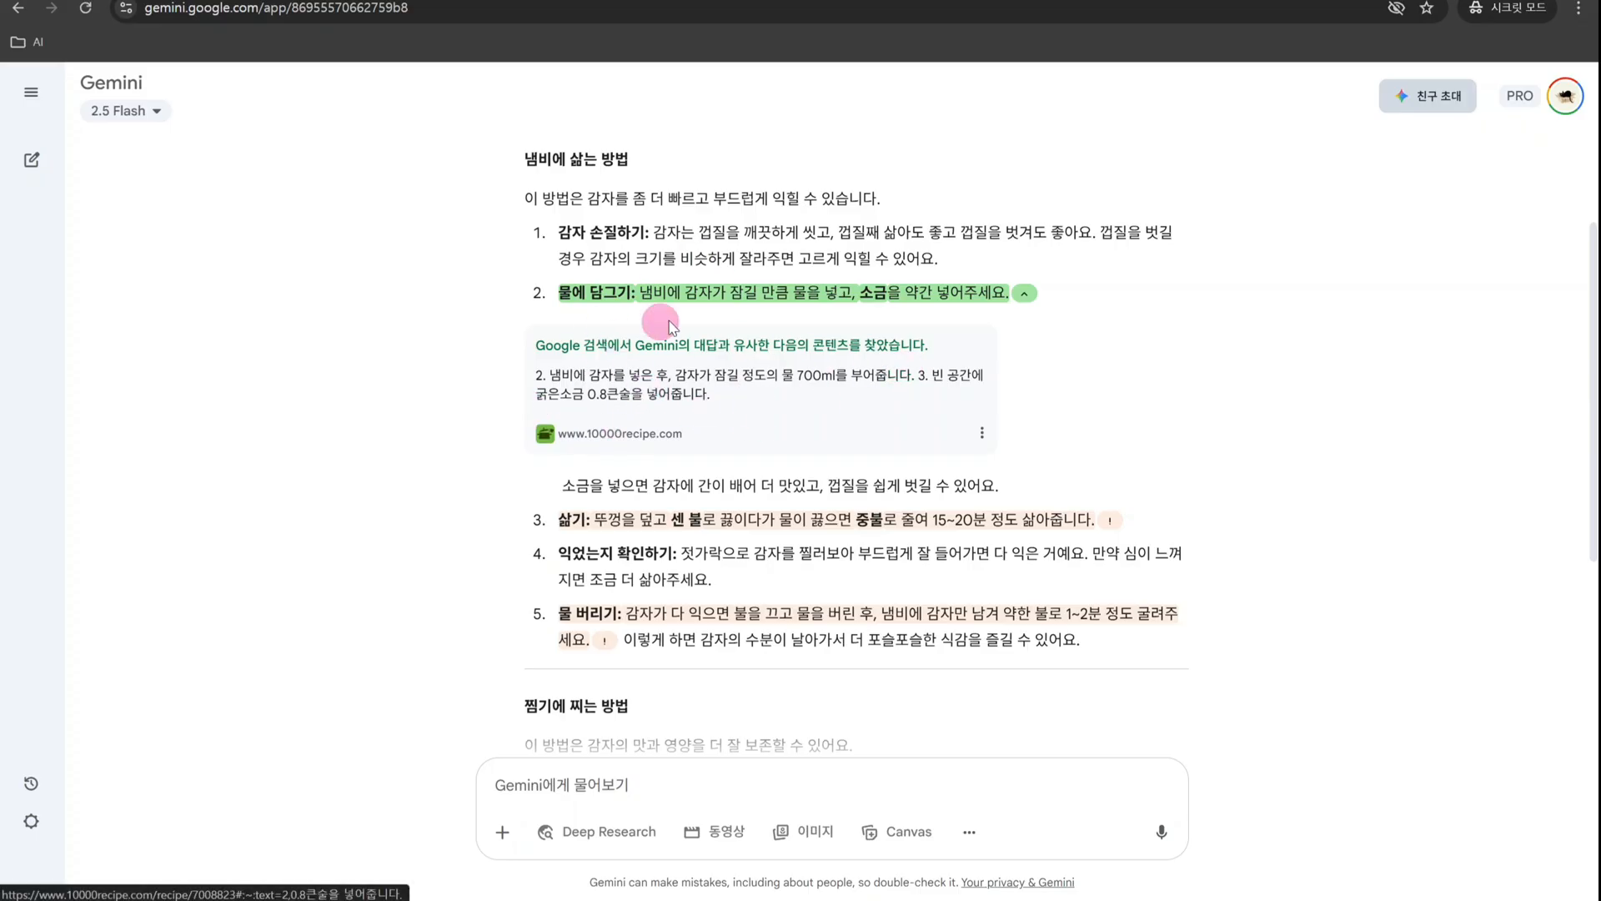
left_click(1025, 293)
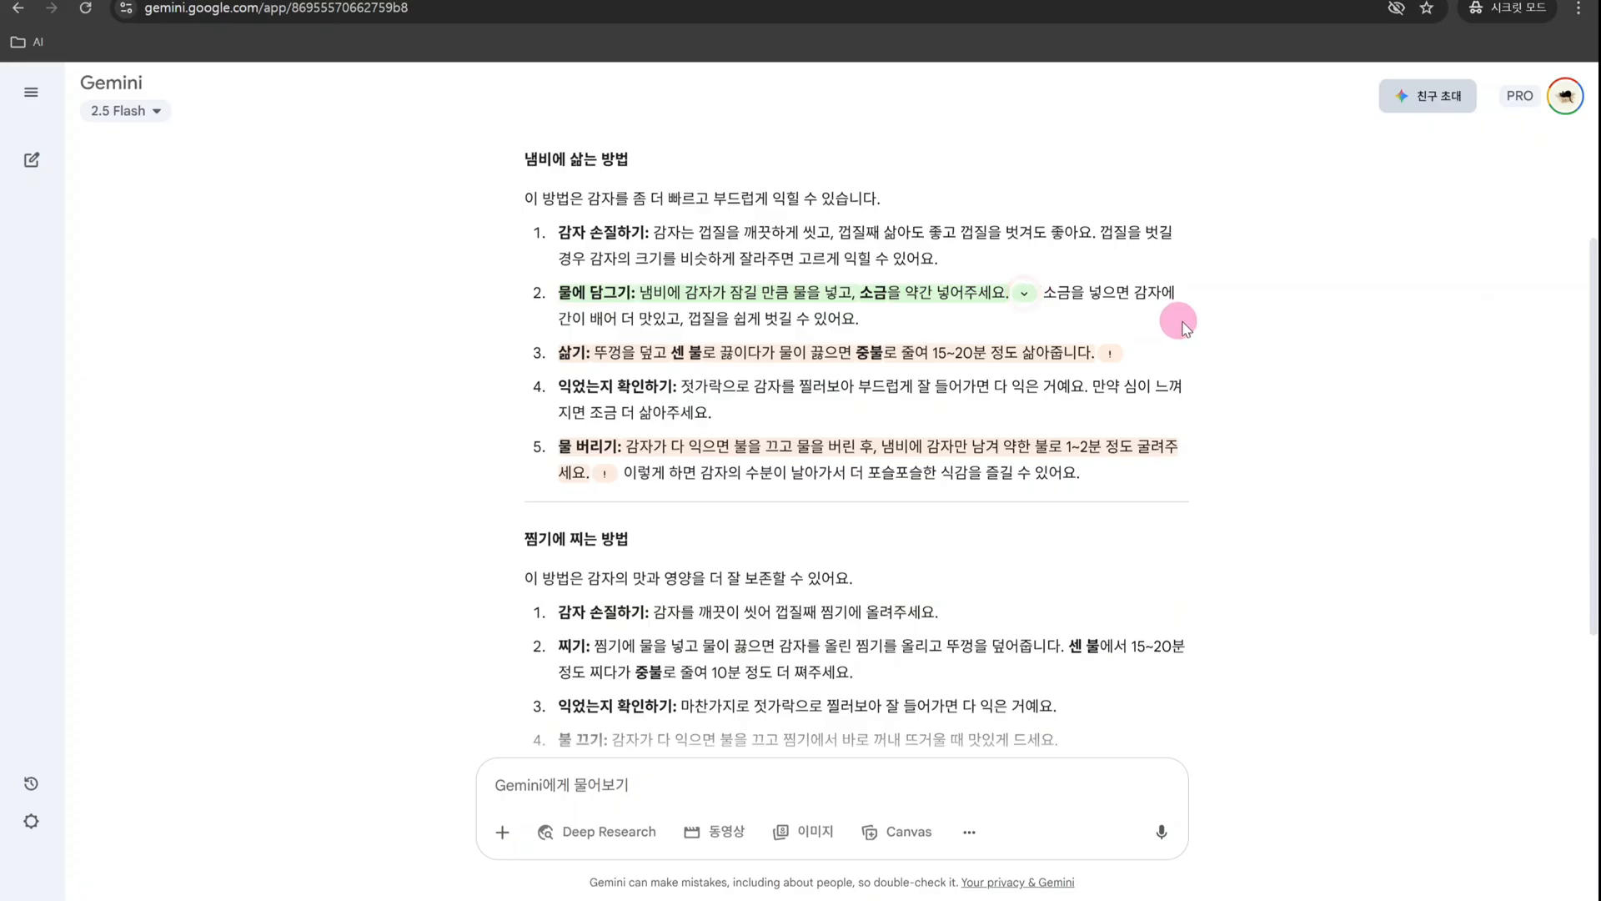
left_click(1110, 352)
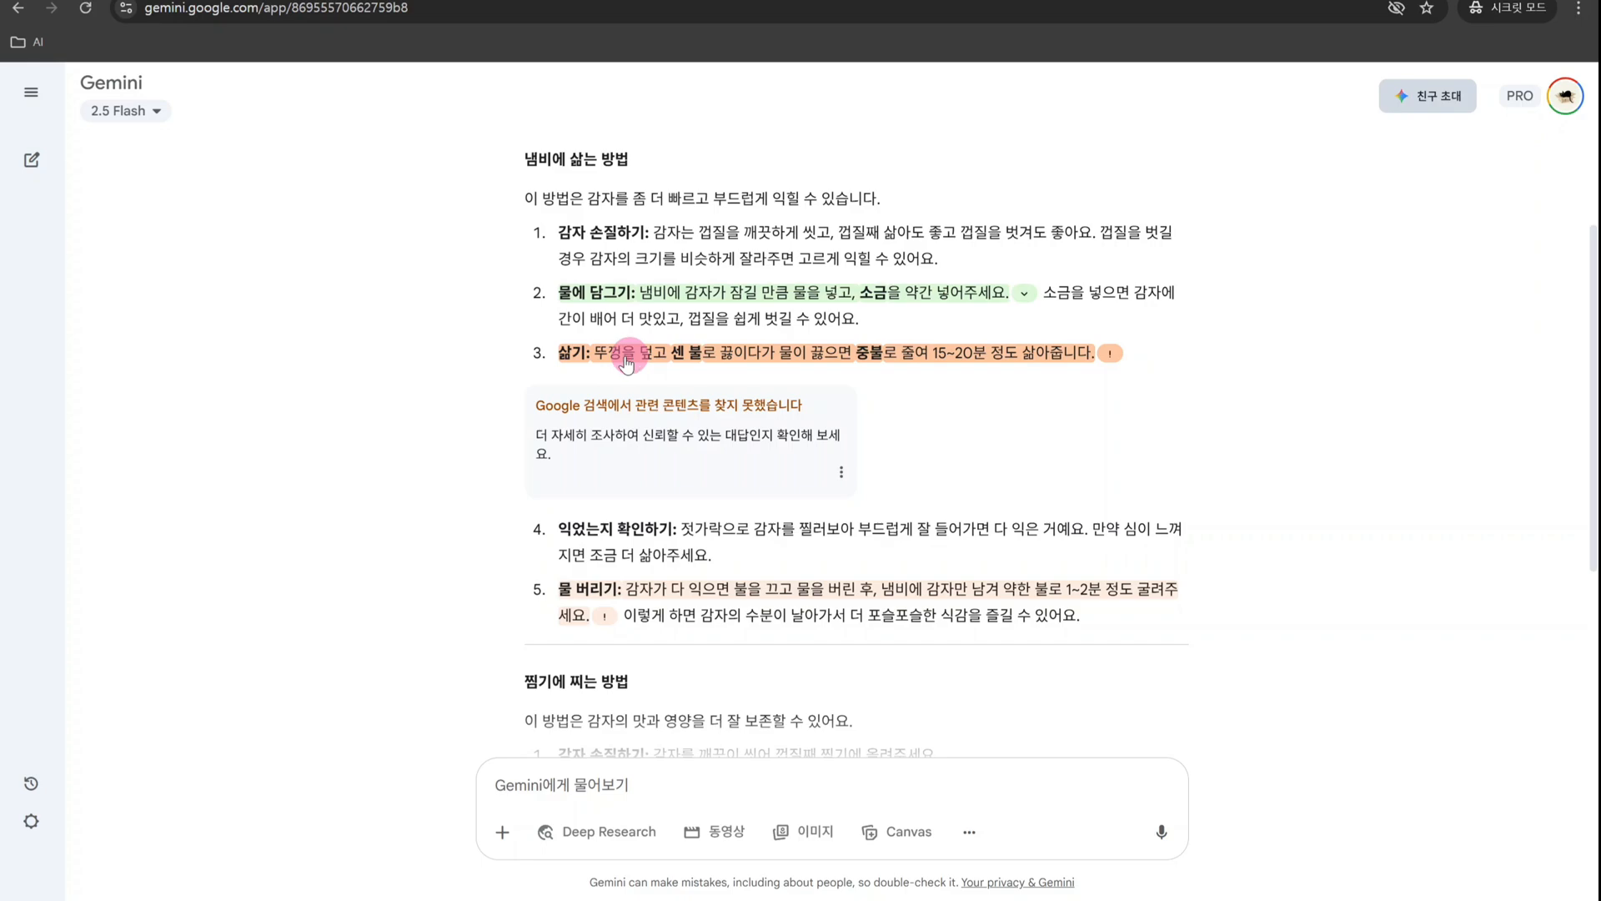
scroll(621, 363, "down", 4)
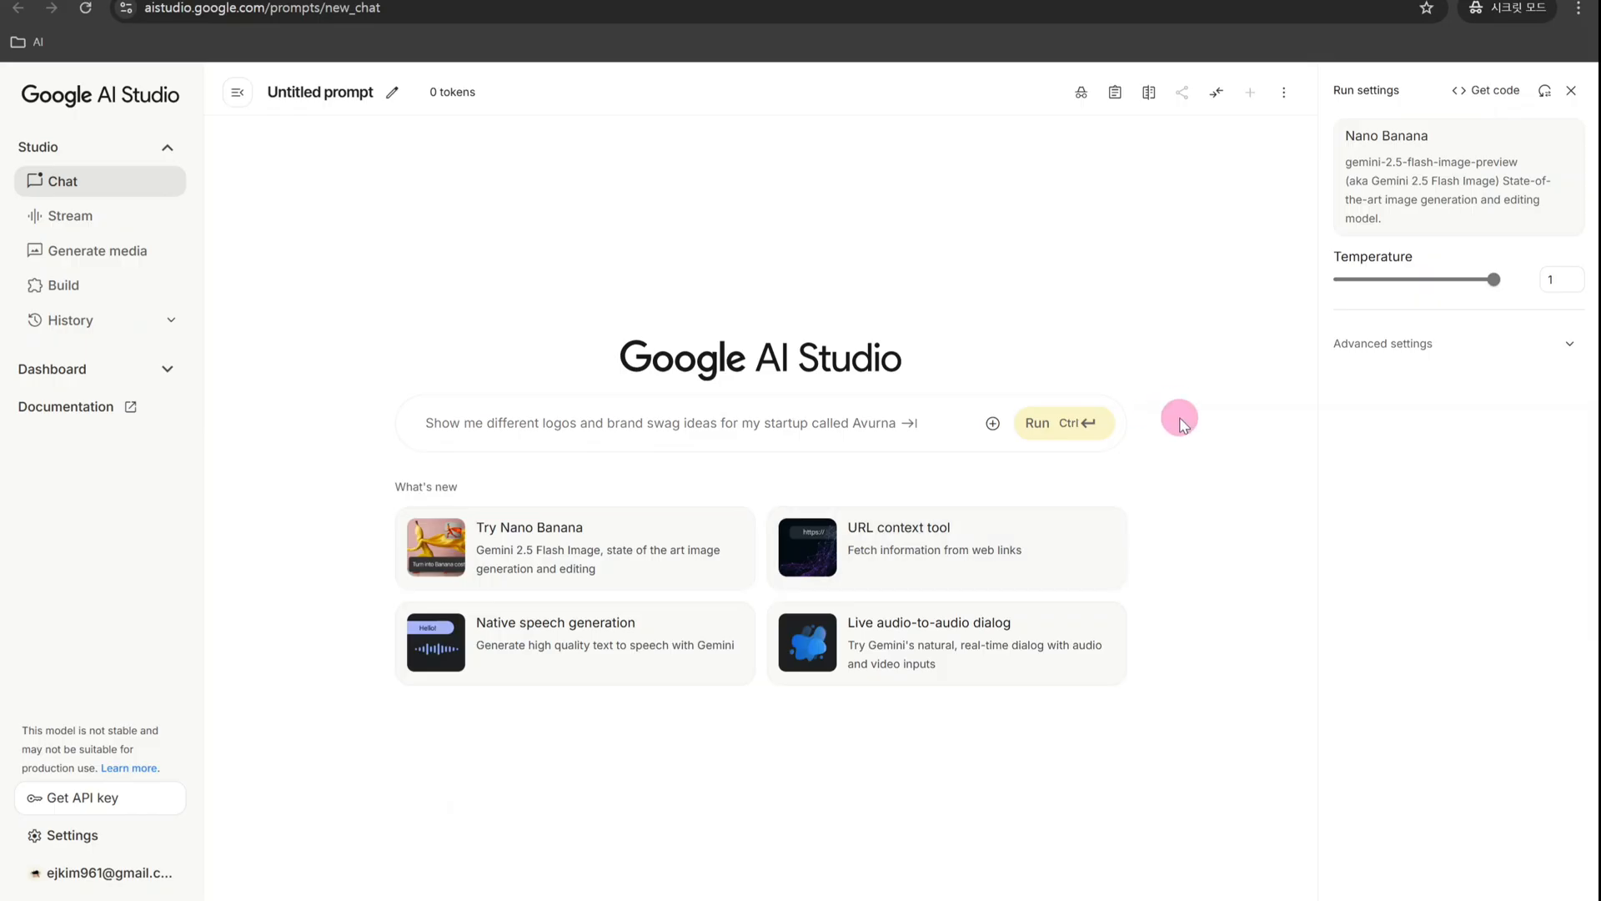
- Review the featured models and pricing, and choose Gemini 2.5 Pro as the chat model
left_click(1374, 187)
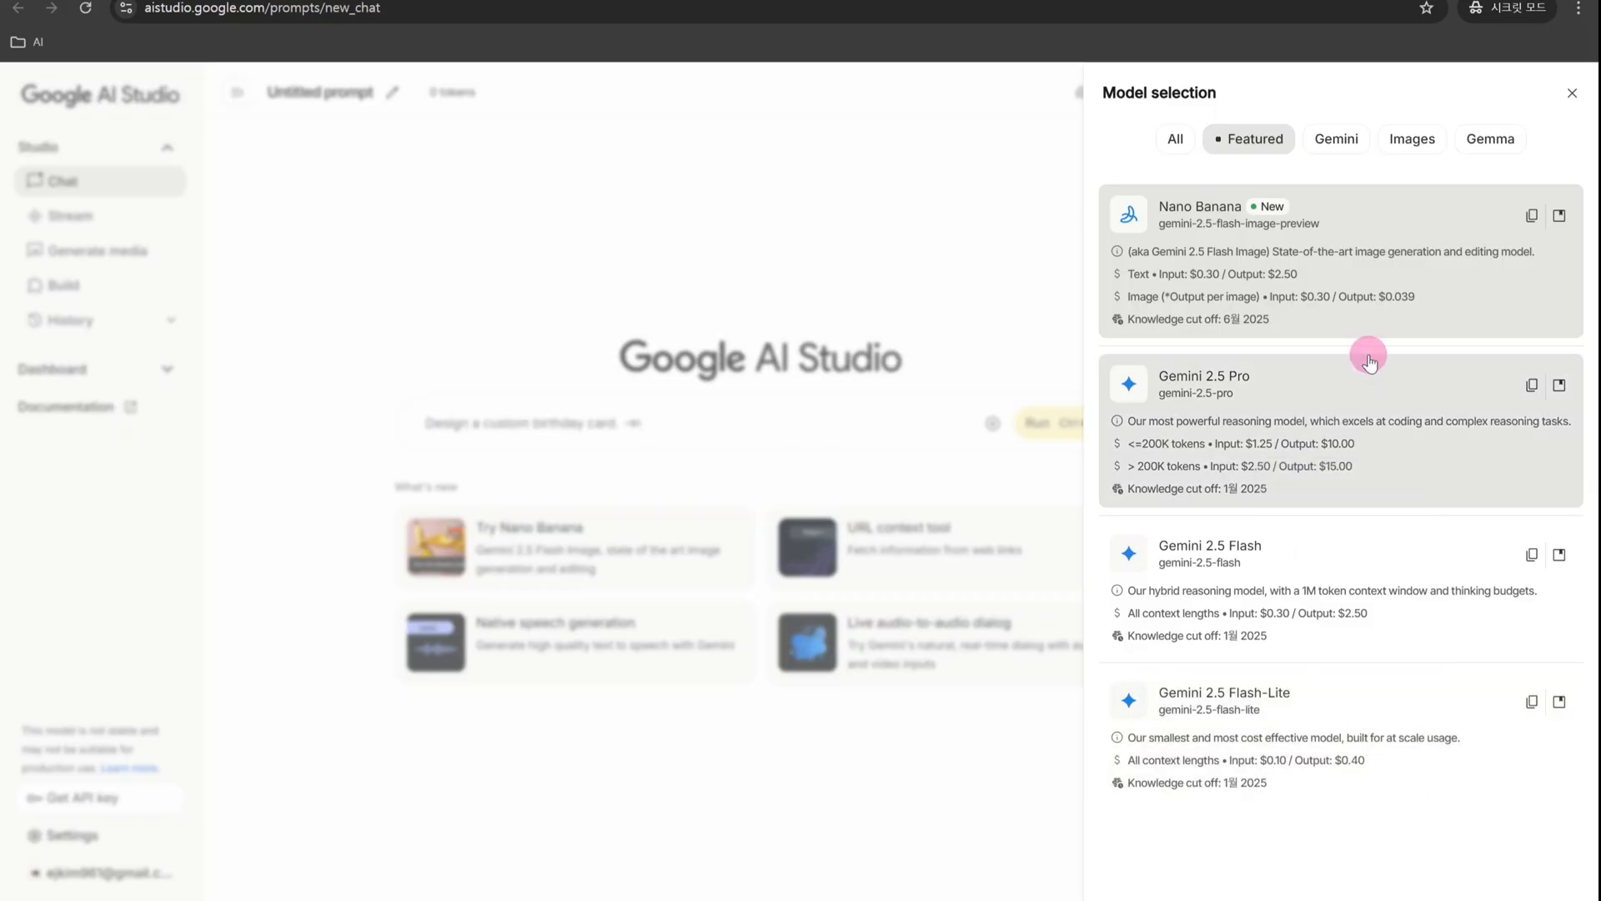
left_click(1343, 419)
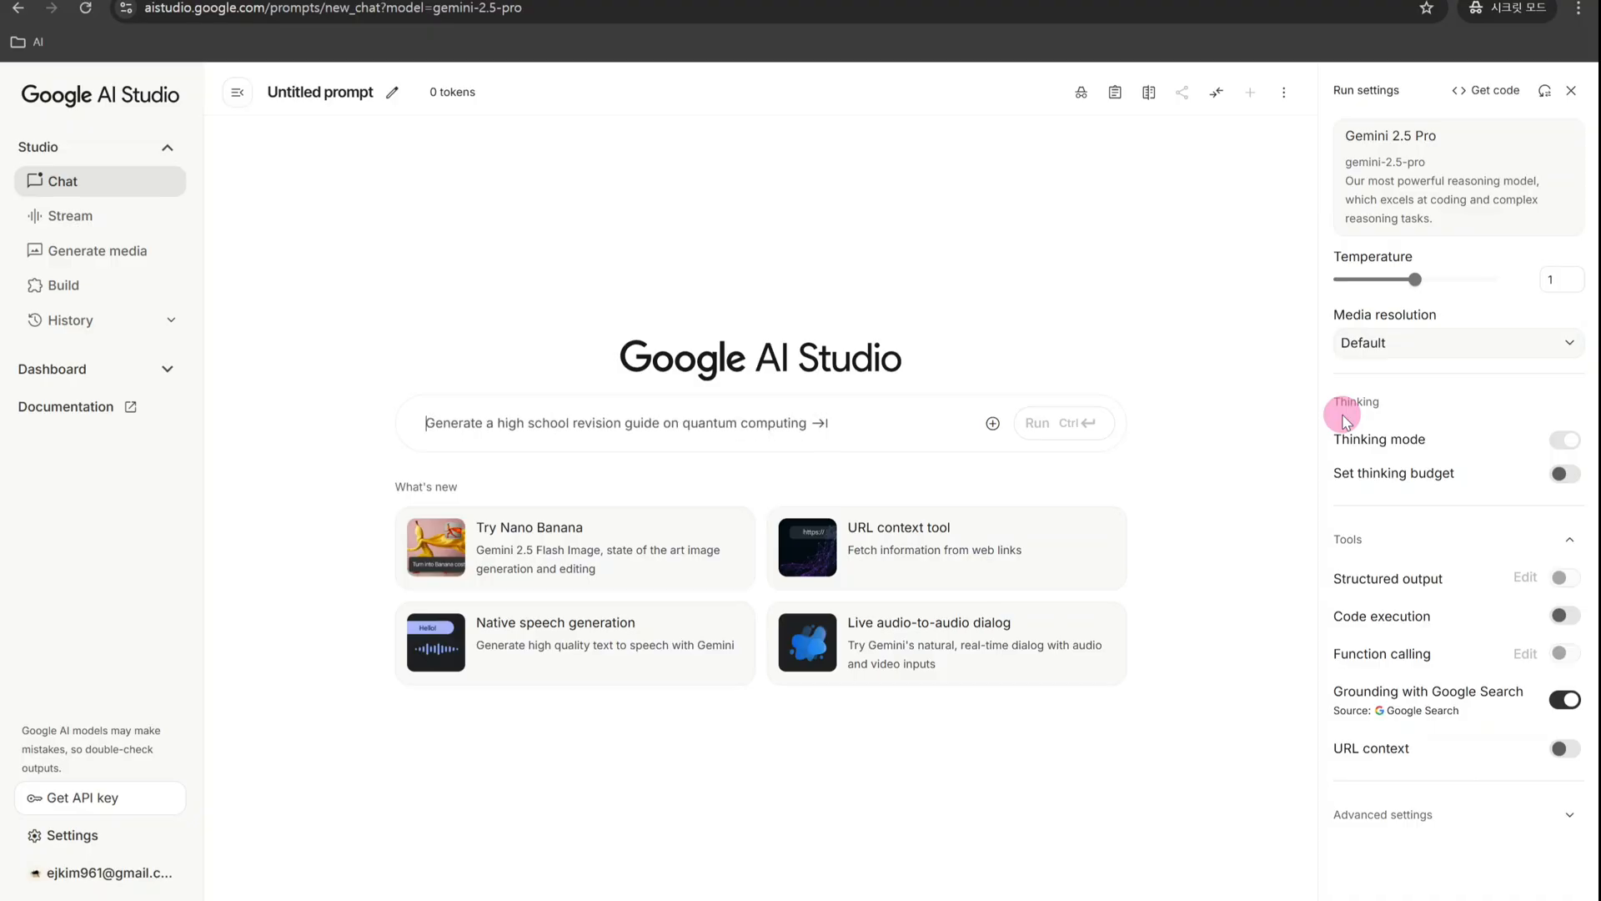
left_click(1461, 155)
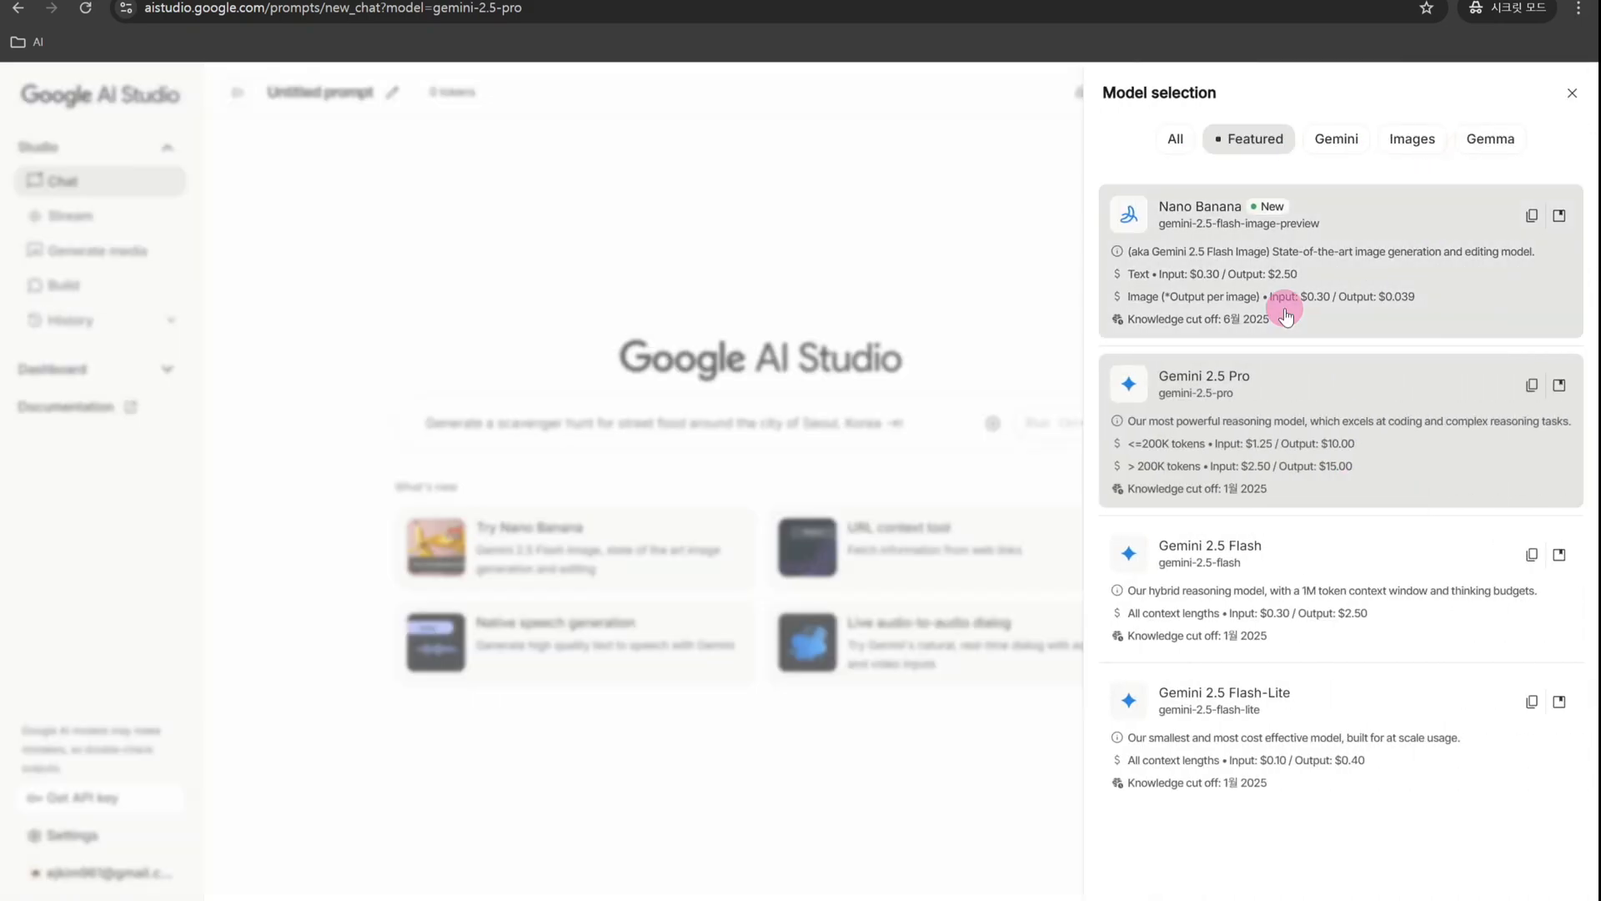
left_click(1332, 392)
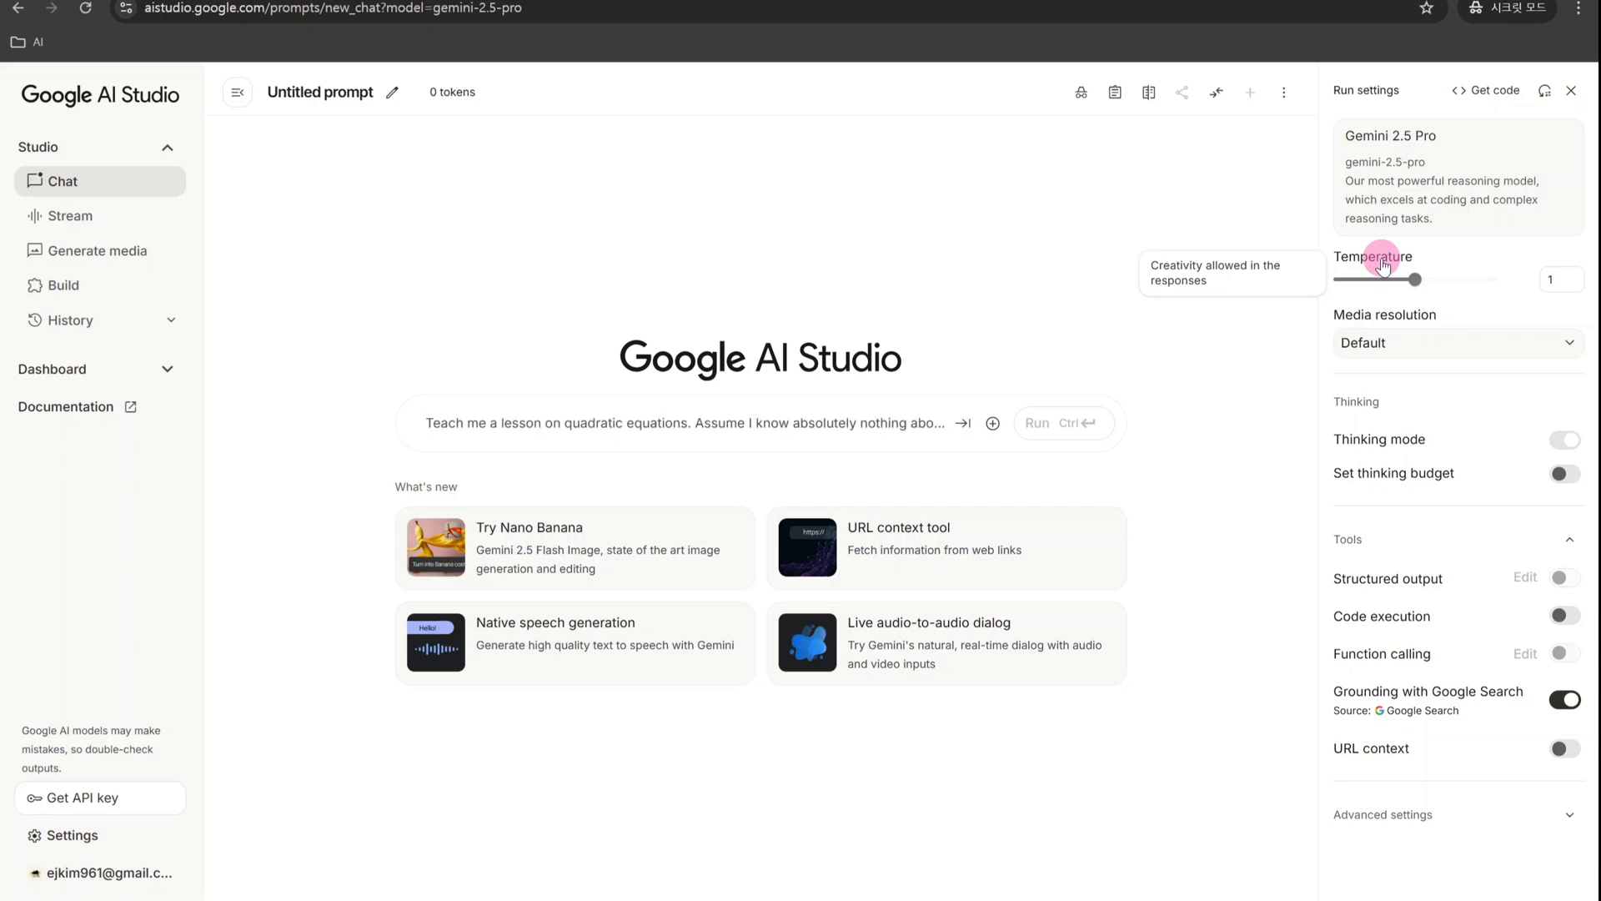
- Try the Temperature at 0.15 and at 2, and leave it at 1.55
left_click_drag(1410, 276, 1349, 281)
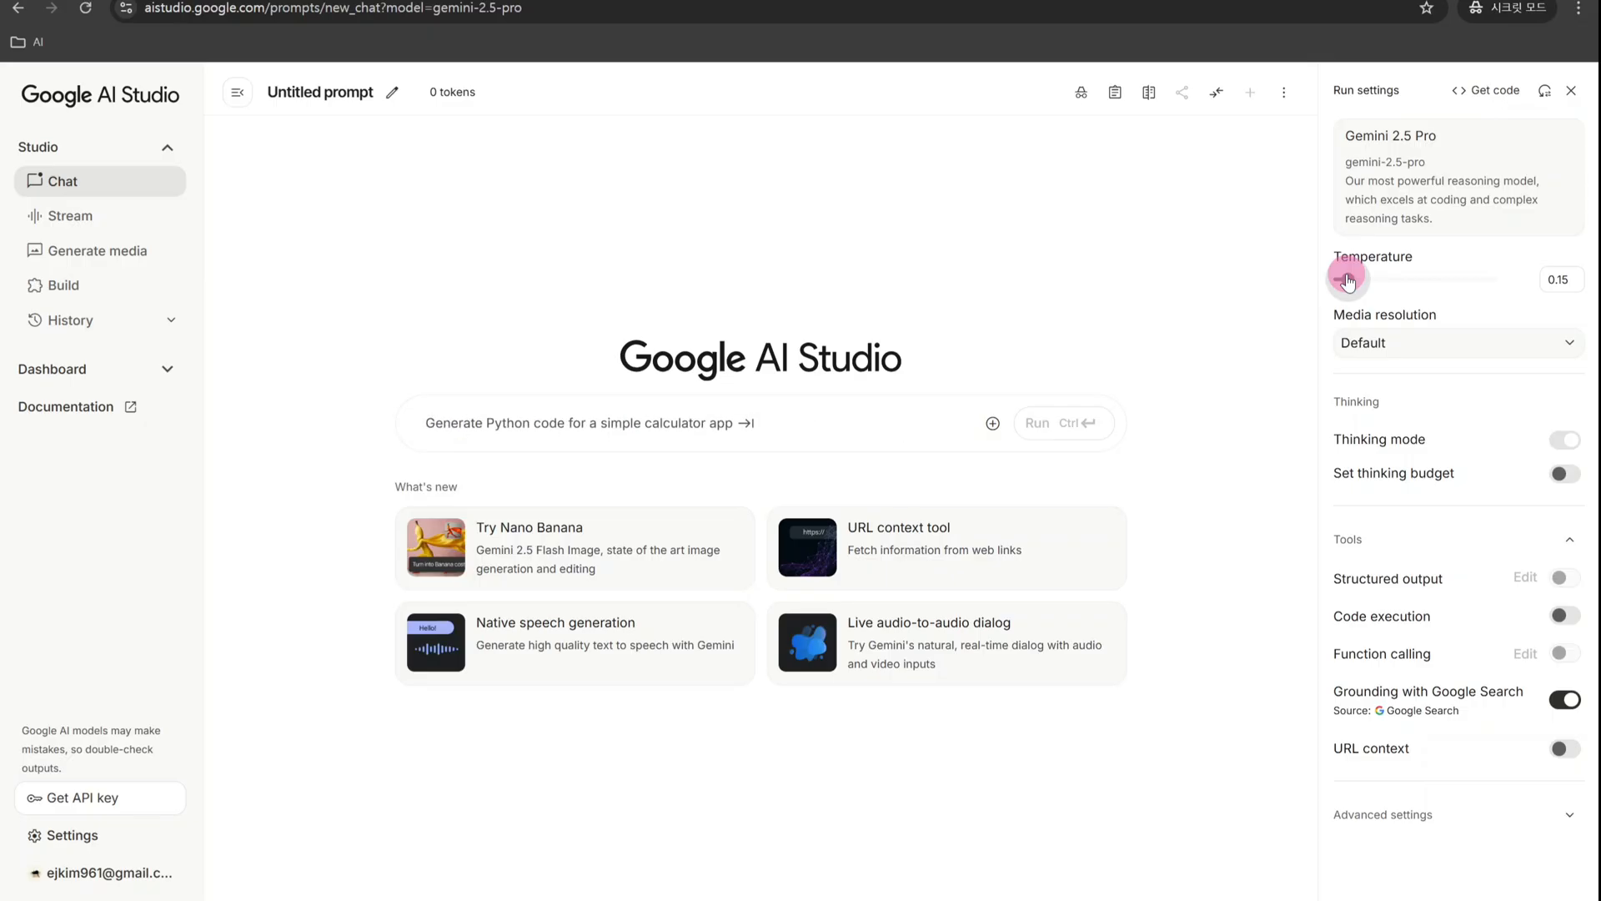
left_click_drag(1348, 281, 1501, 282)
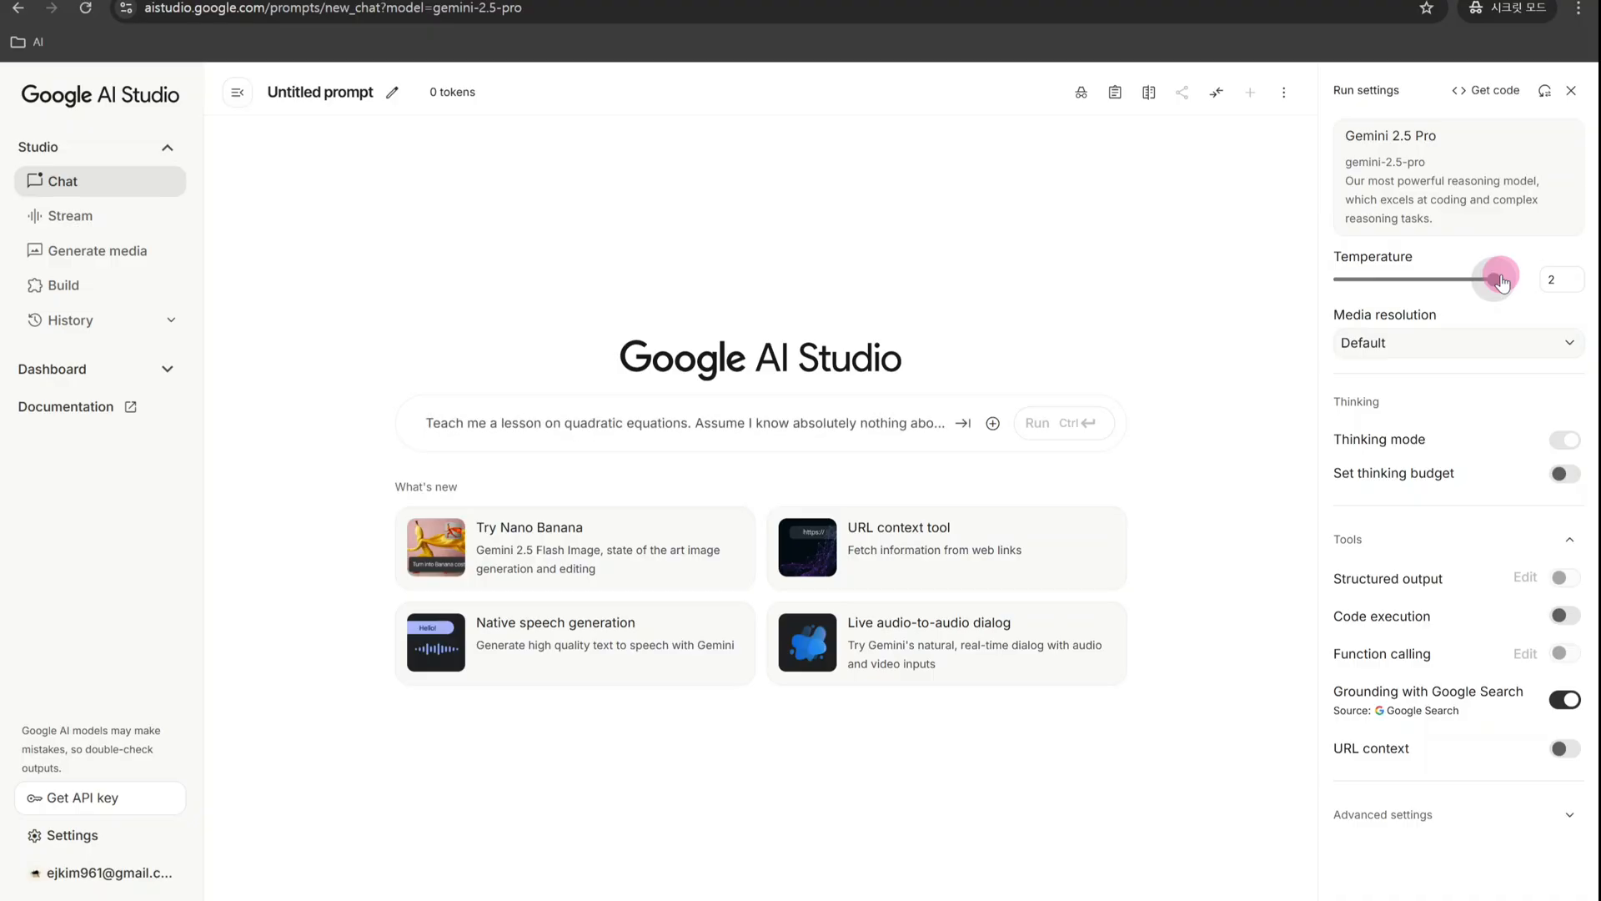
left_click_drag(1502, 281, 1460, 288)
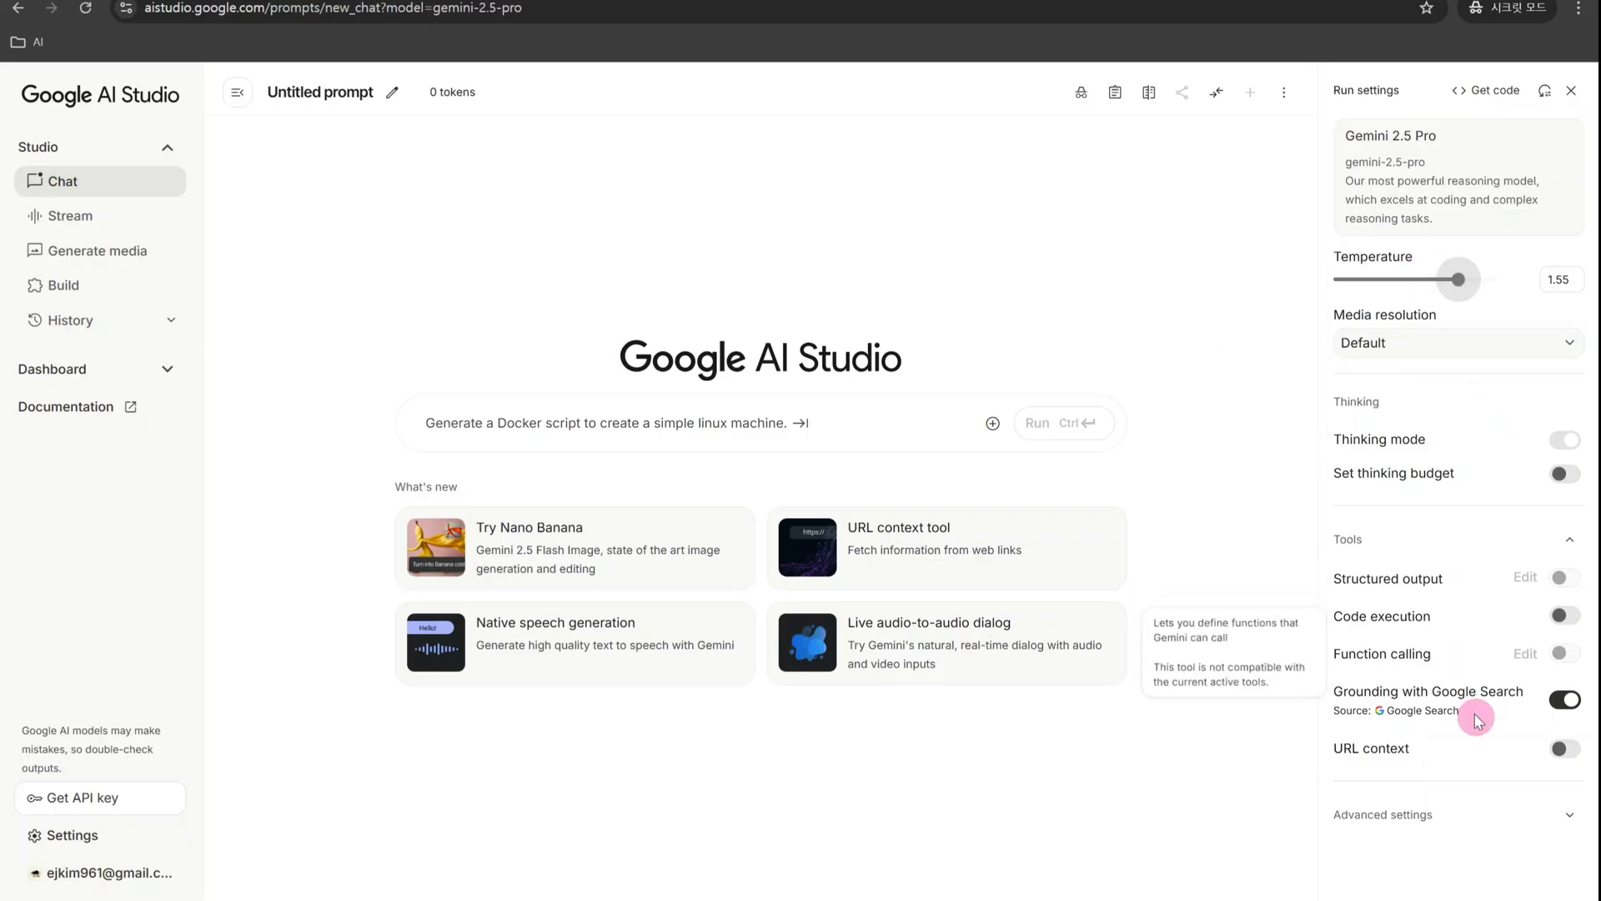
- In the advanced safety settings, set Harassment to Block most, Hate to Block some, Sexually Explicit to Block few and Dangerous Content to Off
left_click(1560, 811)
scroll(1465, 661, "down", 1)
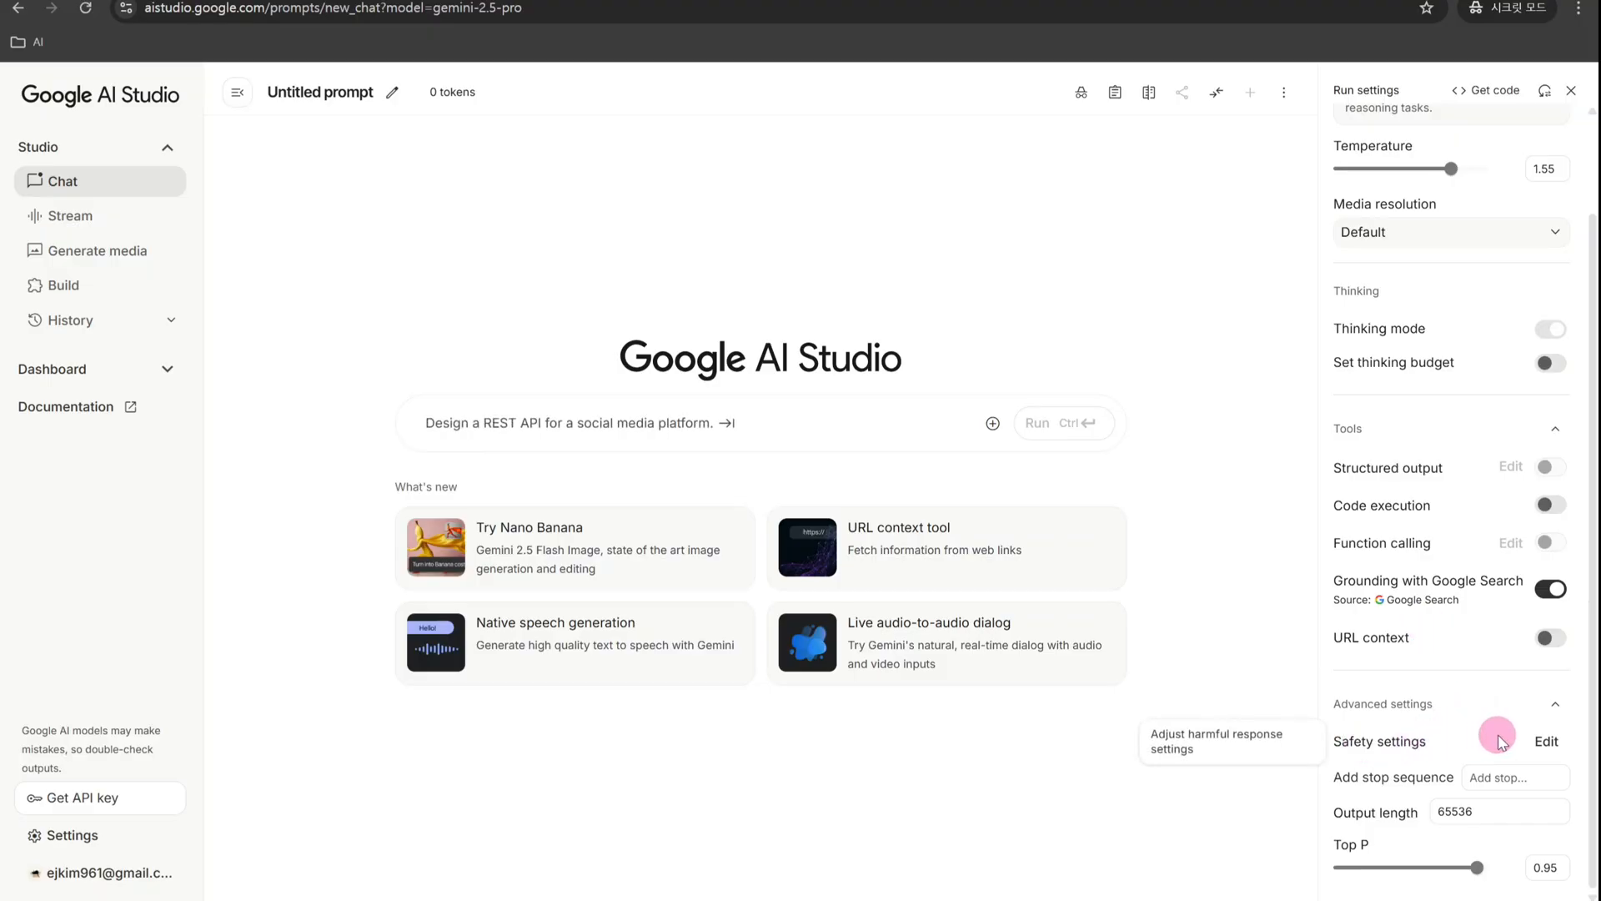
left_click(1549, 741)
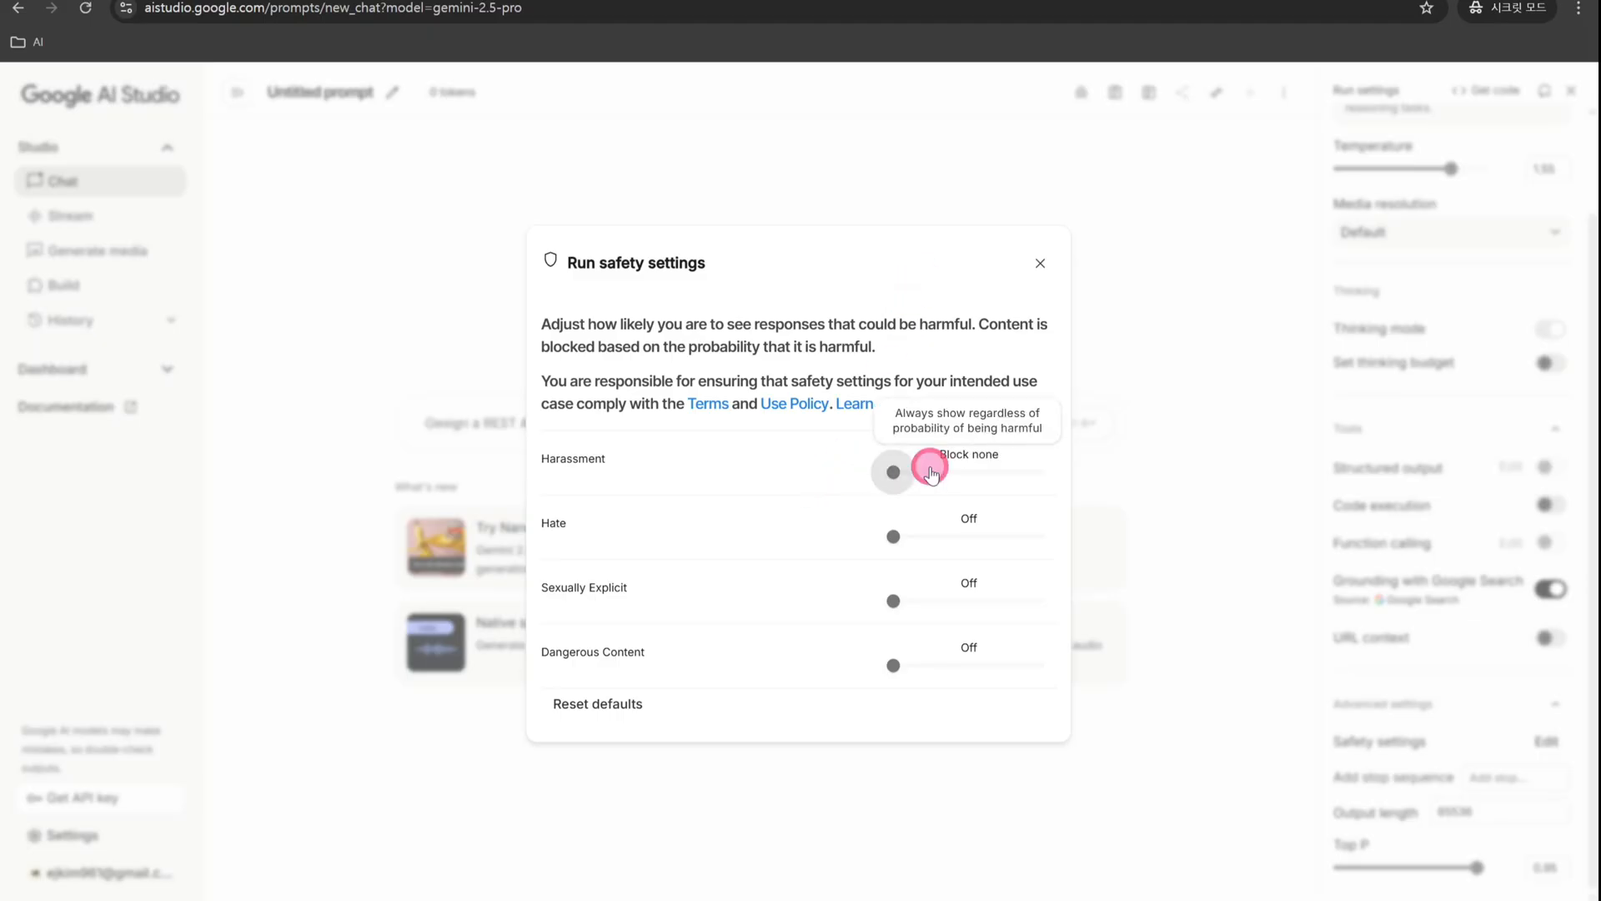
left_click_drag(917, 472, 1037, 473)
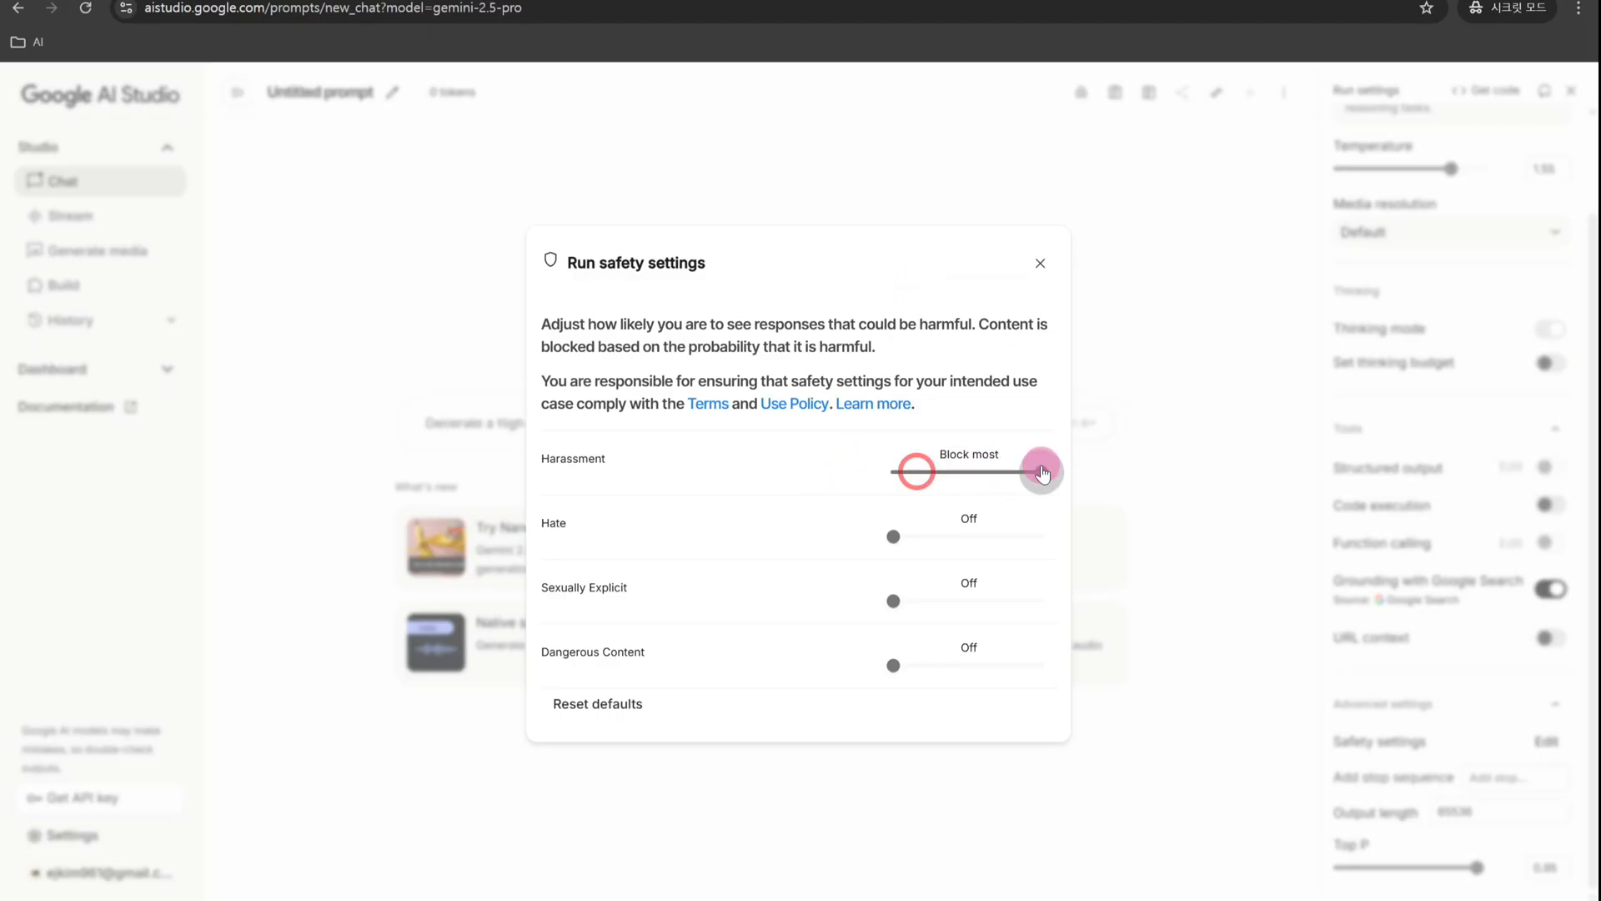
left_click_drag(916, 526, 1006, 534)
left_click_drag(893, 601, 966, 600)
left_click_drag(893, 667, 930, 666)
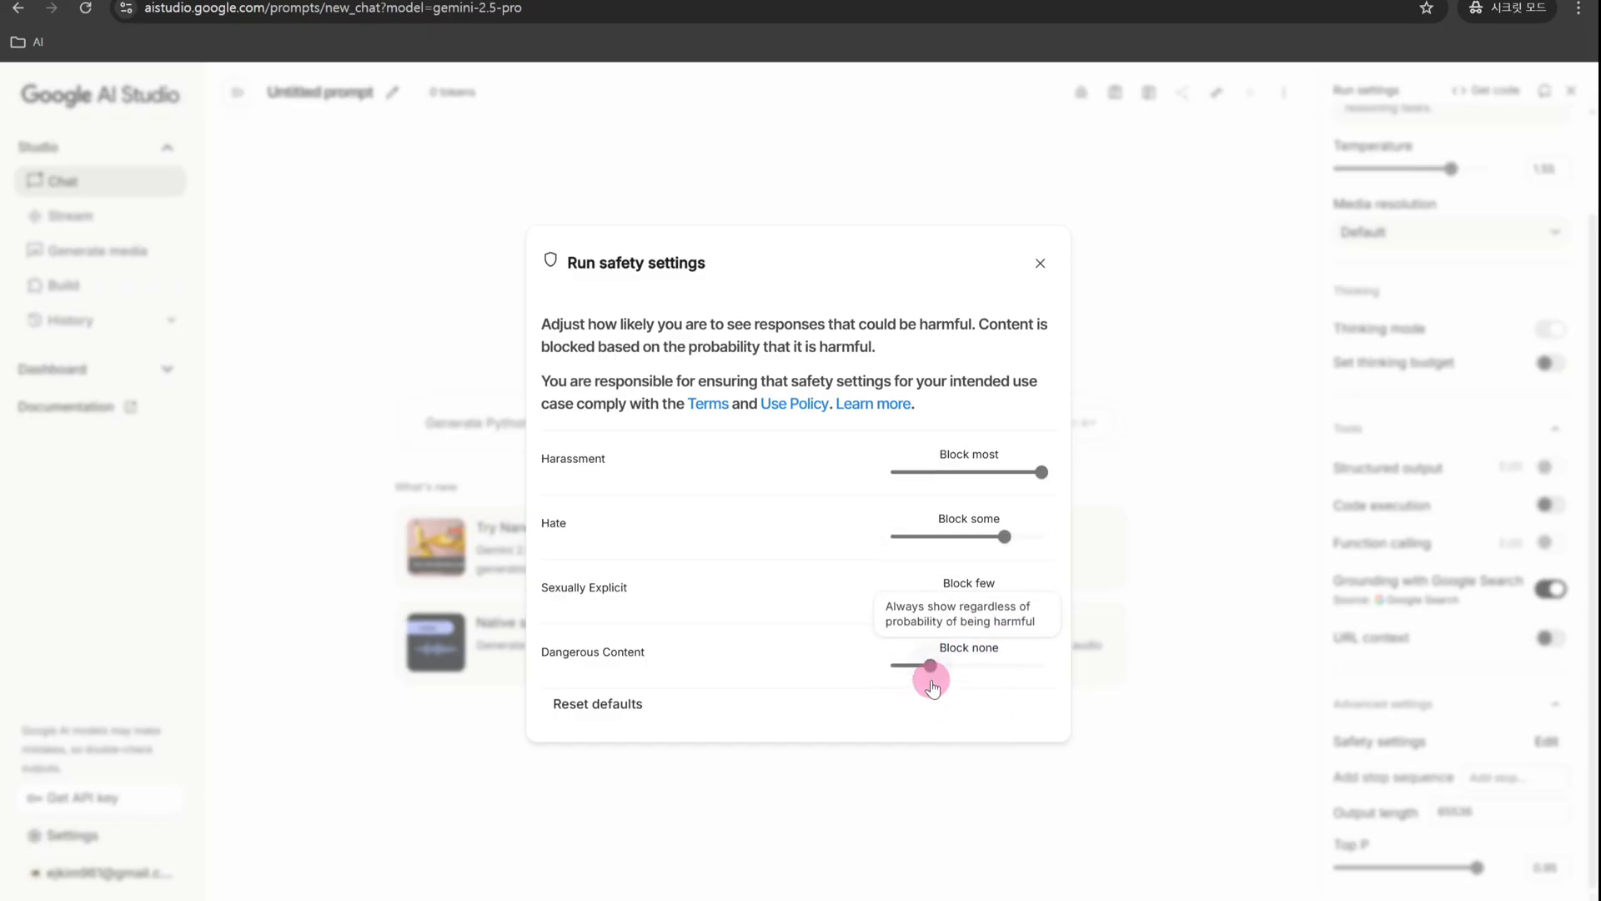
mouse_move(930, 665)
left_mouse_down()
mouse_move(893, 665)
mouse_move(930, 666)
left_mouse_up()
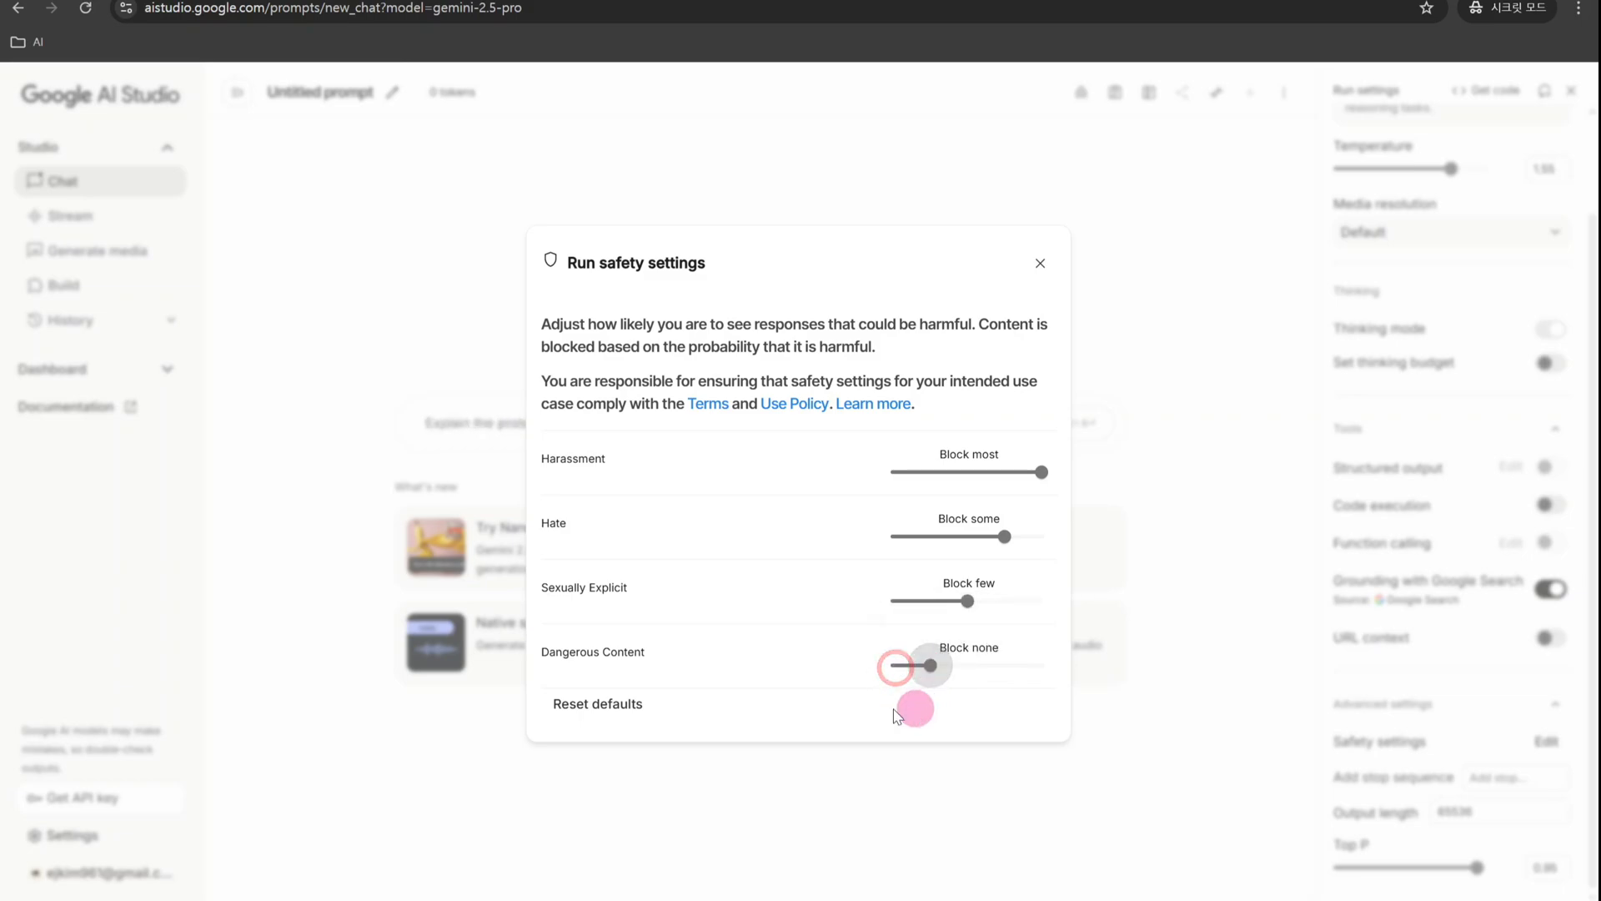
mouse_move(913, 676)
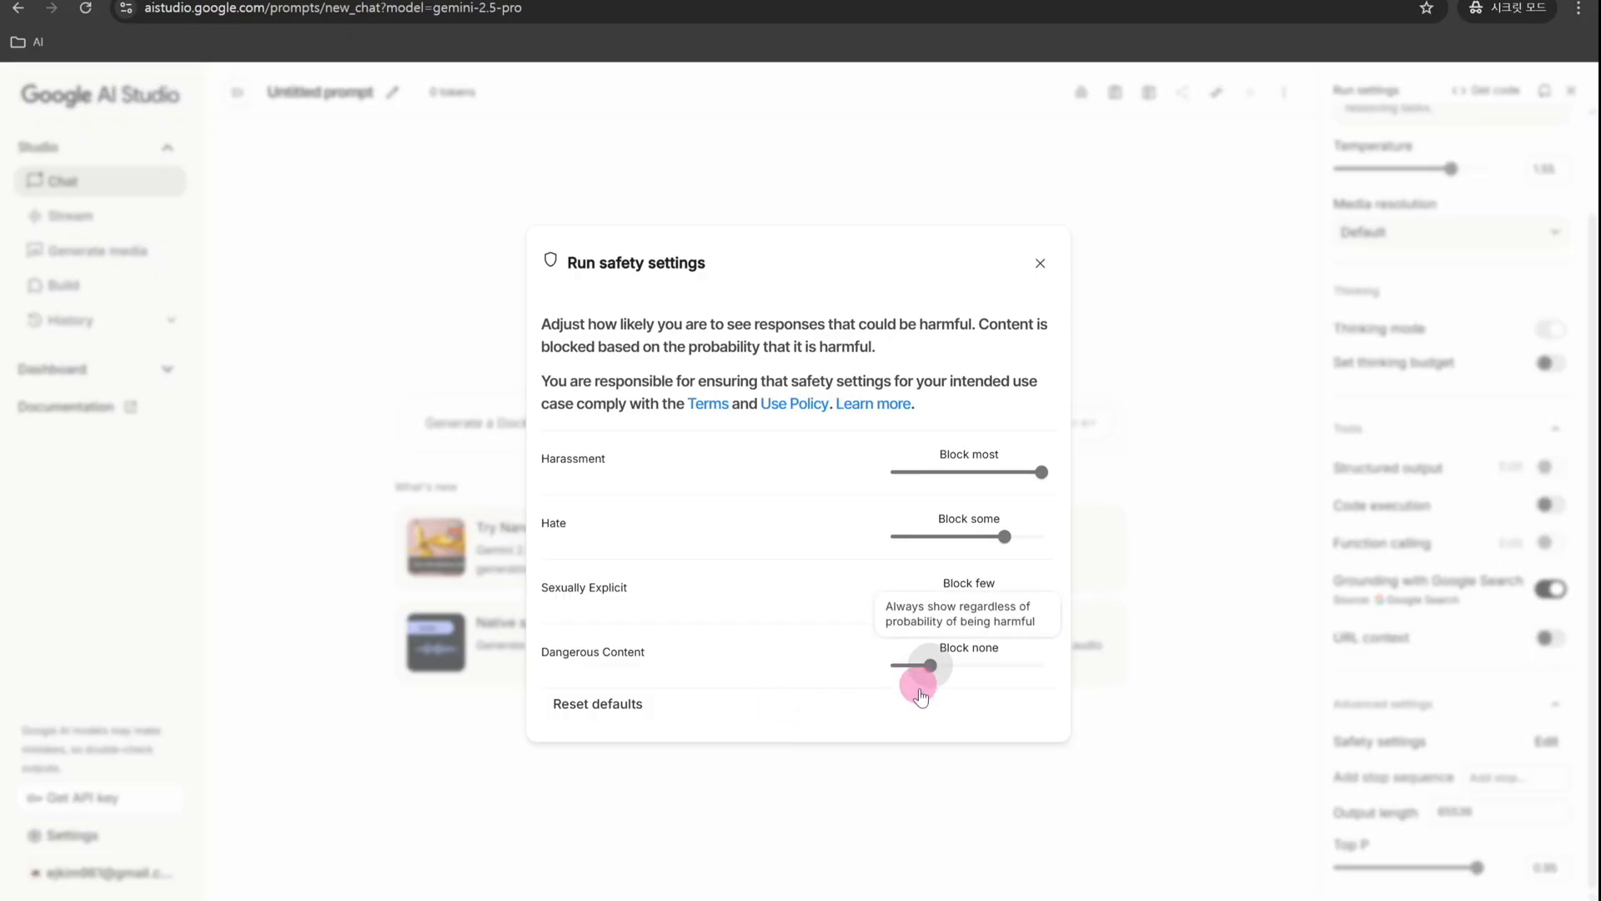
left_click_drag(929, 660, 895, 669)
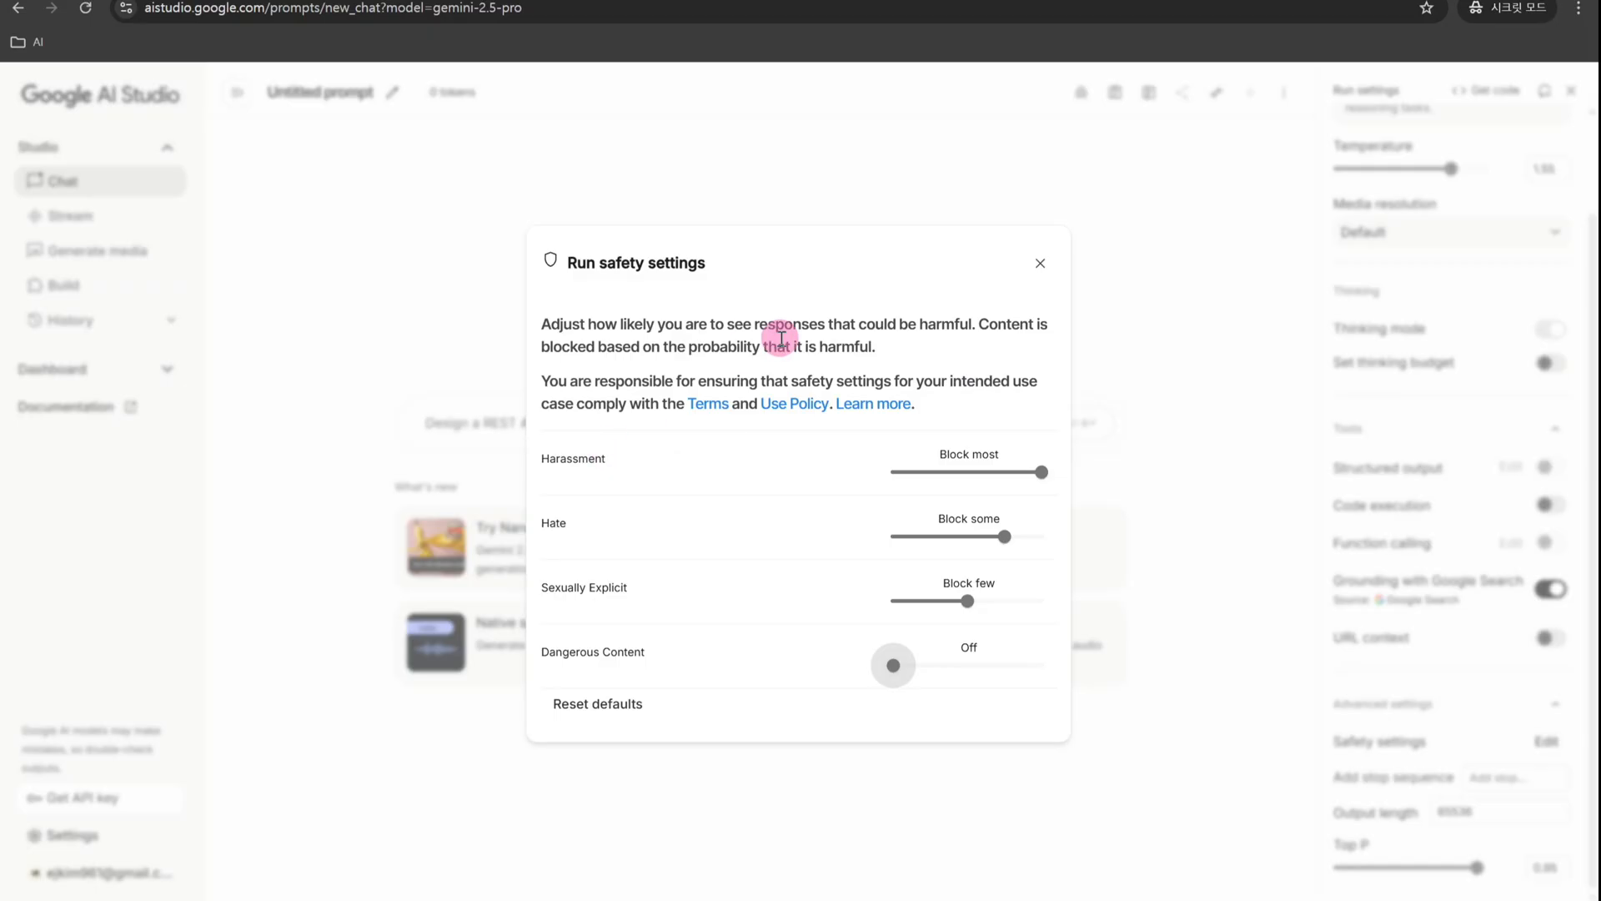
- Set the Hate, Harassment and Dangerous Content safety levels to Block few and close the safety settings
mouse_move(1041, 473)
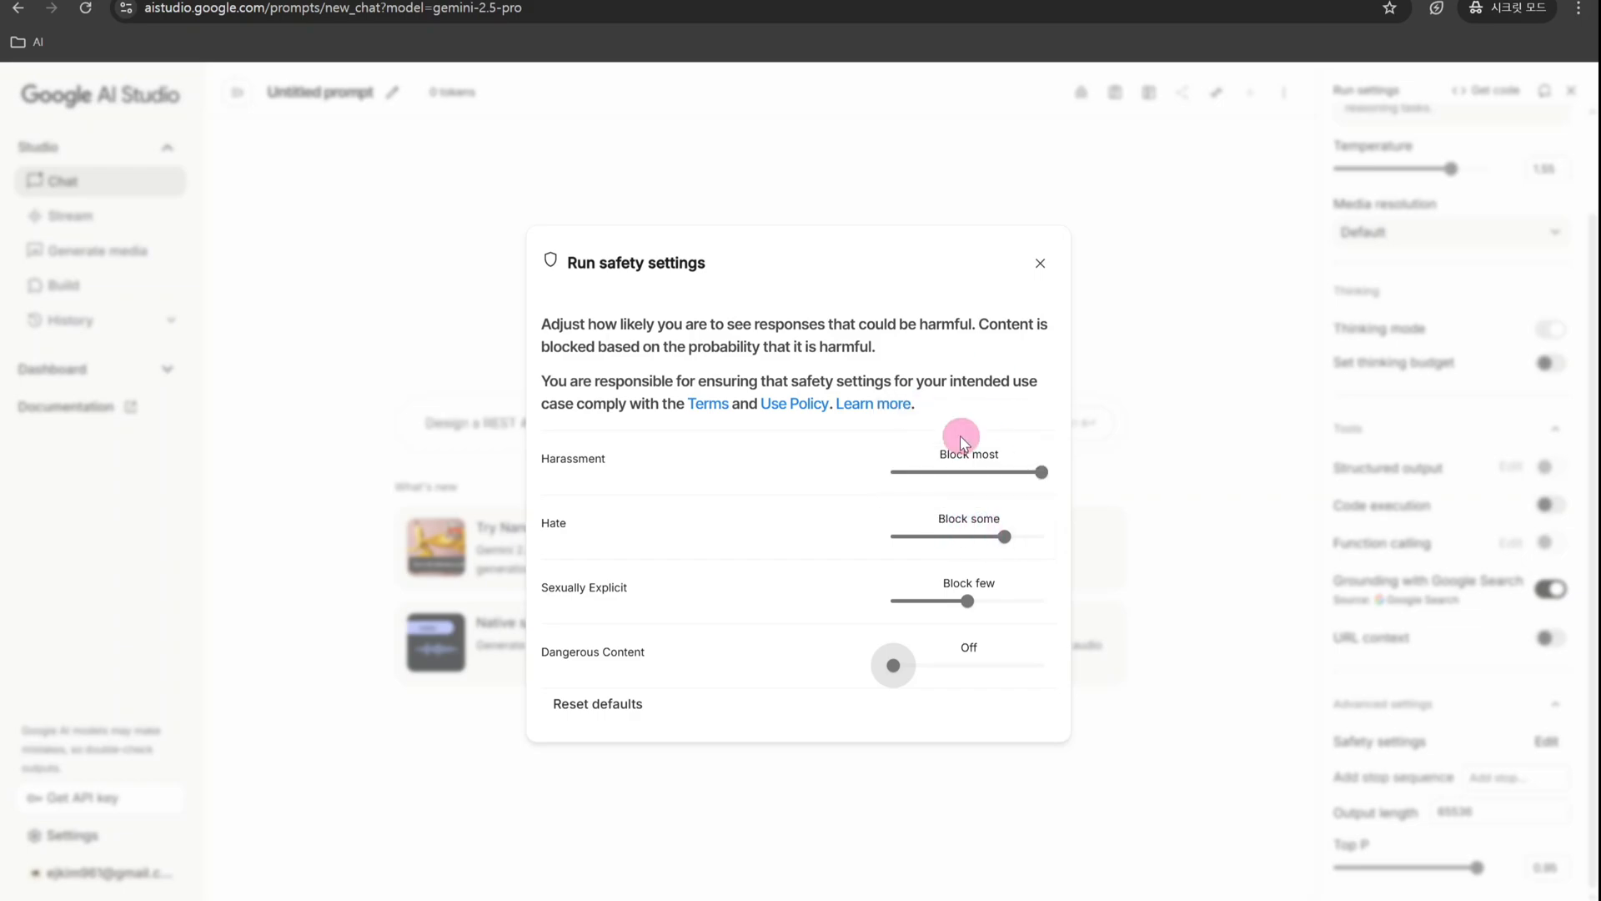
mouse_move(998, 547)
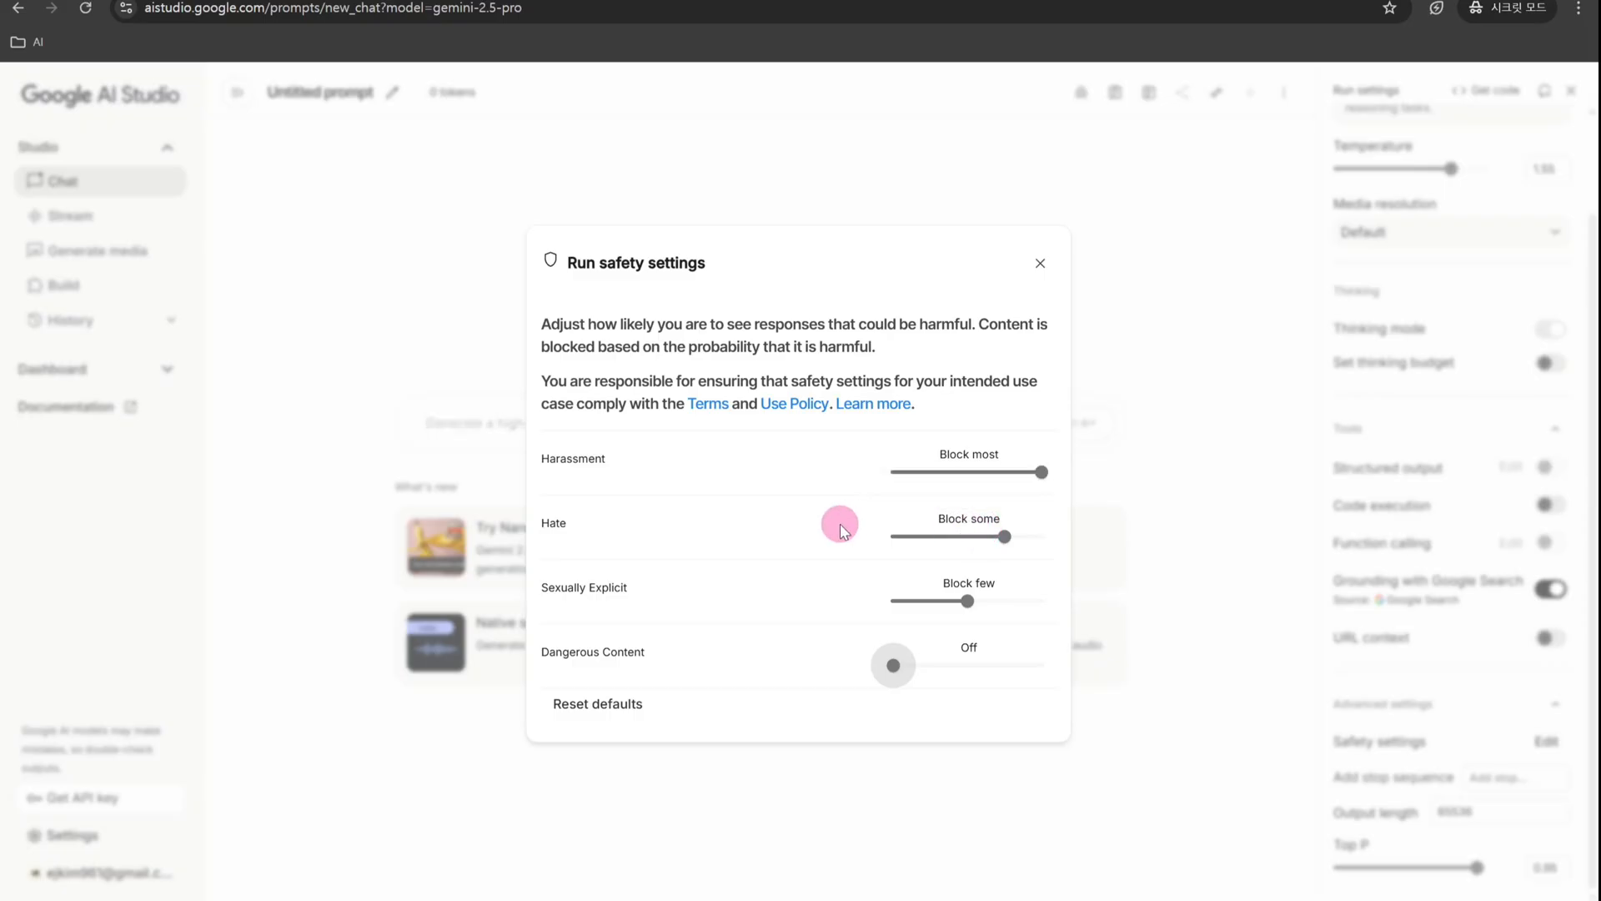
mouse_move(955, 611)
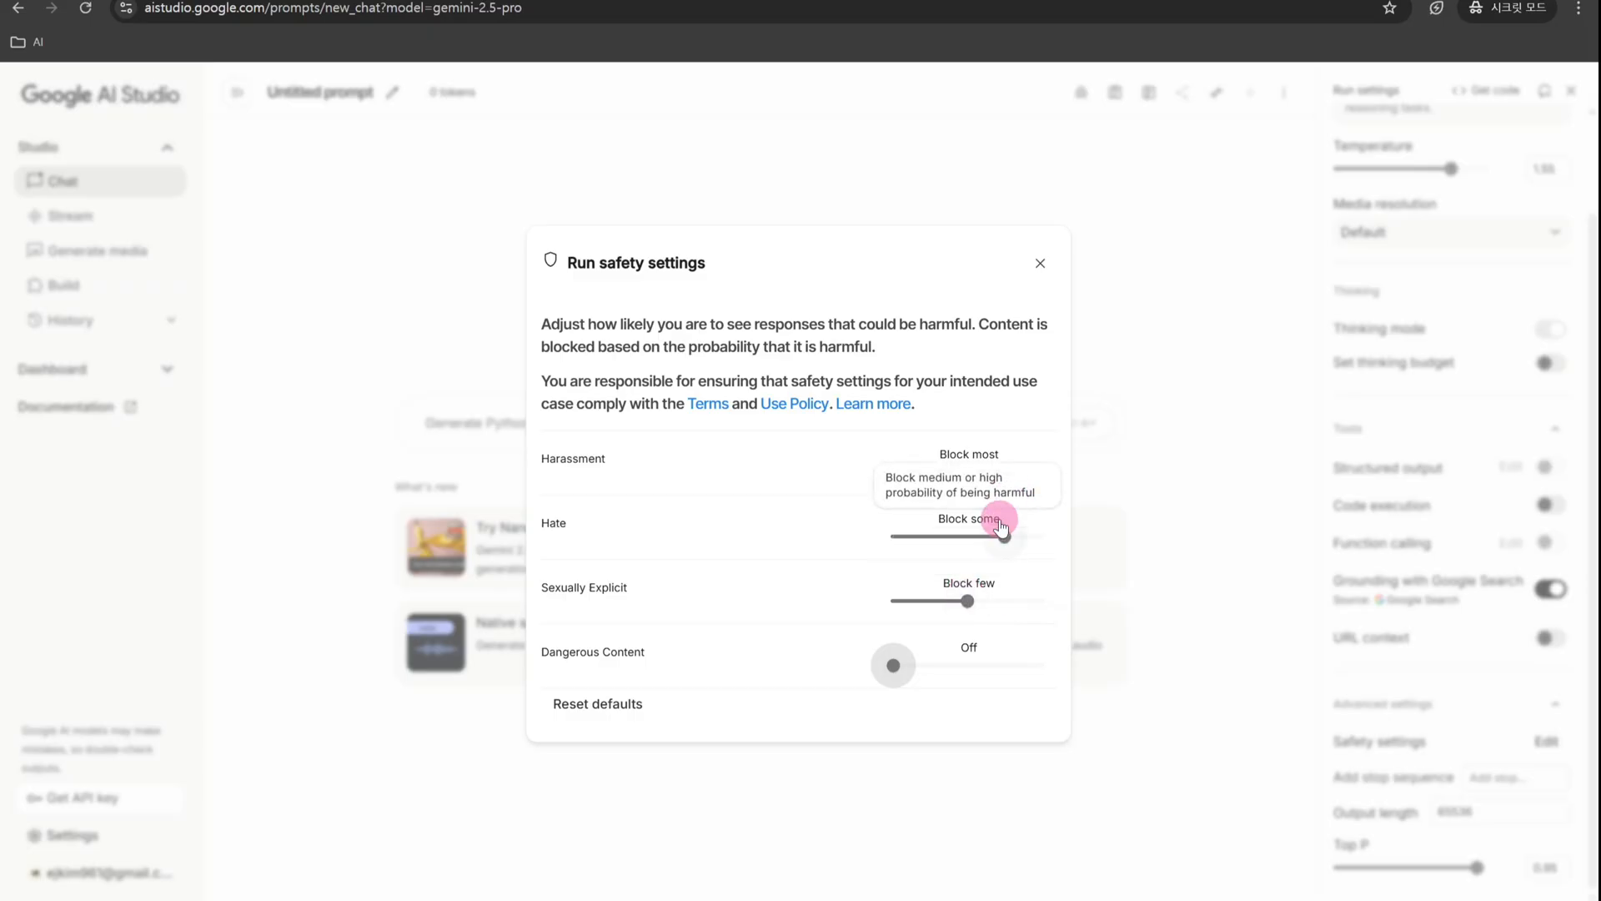
left_click_drag(1003, 531, 984, 538)
left_click(968, 472)
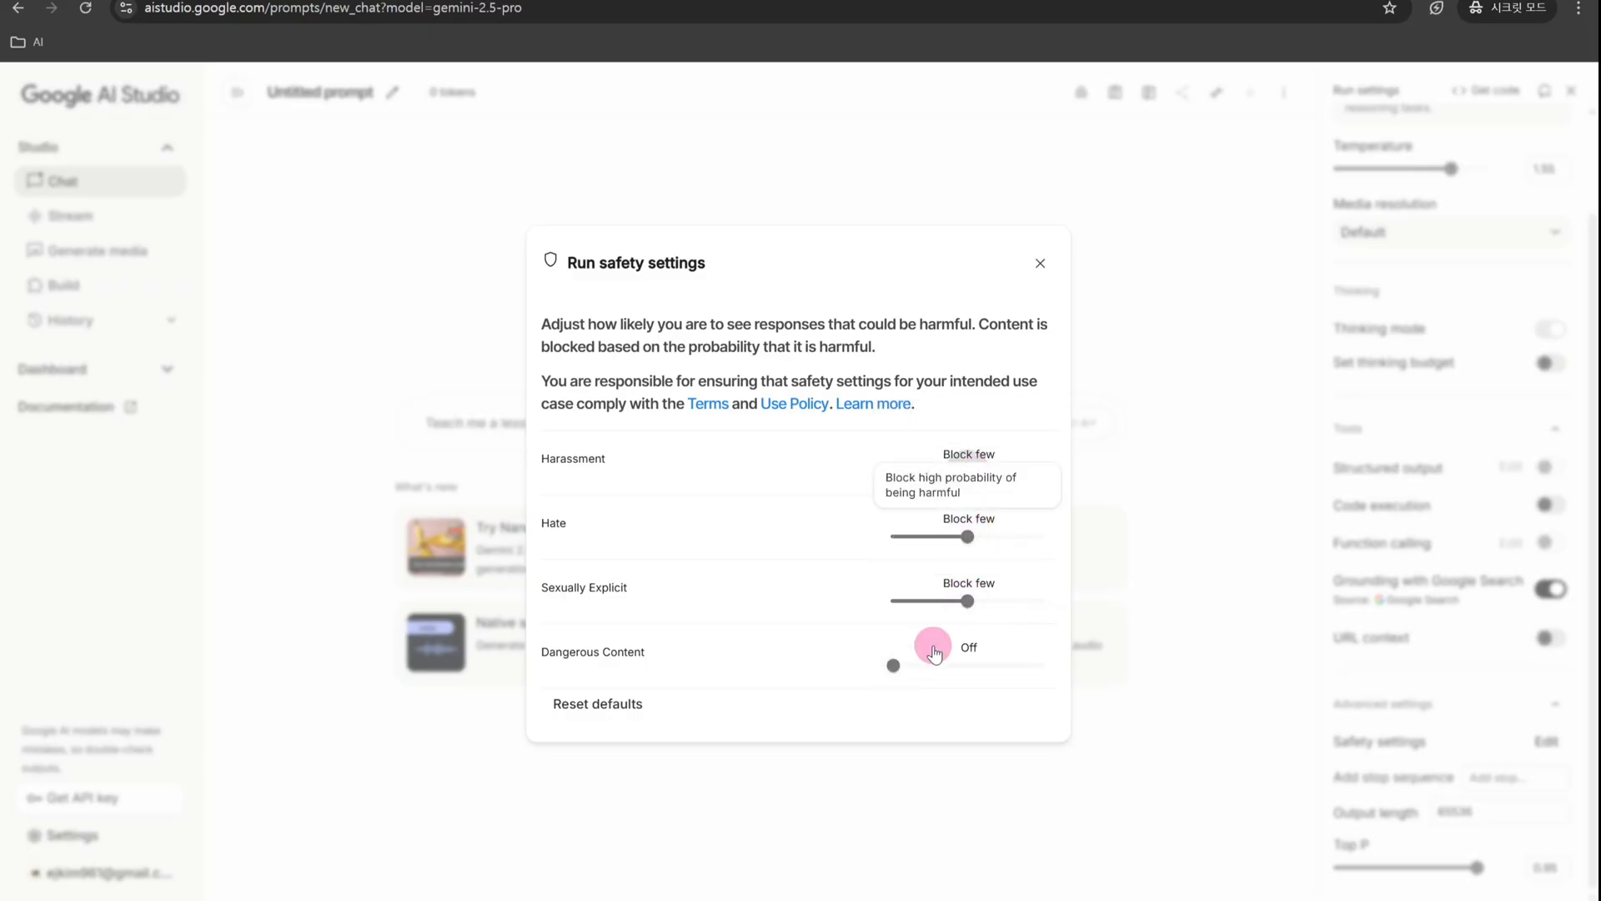
left_click_drag(906, 659, 972, 674)
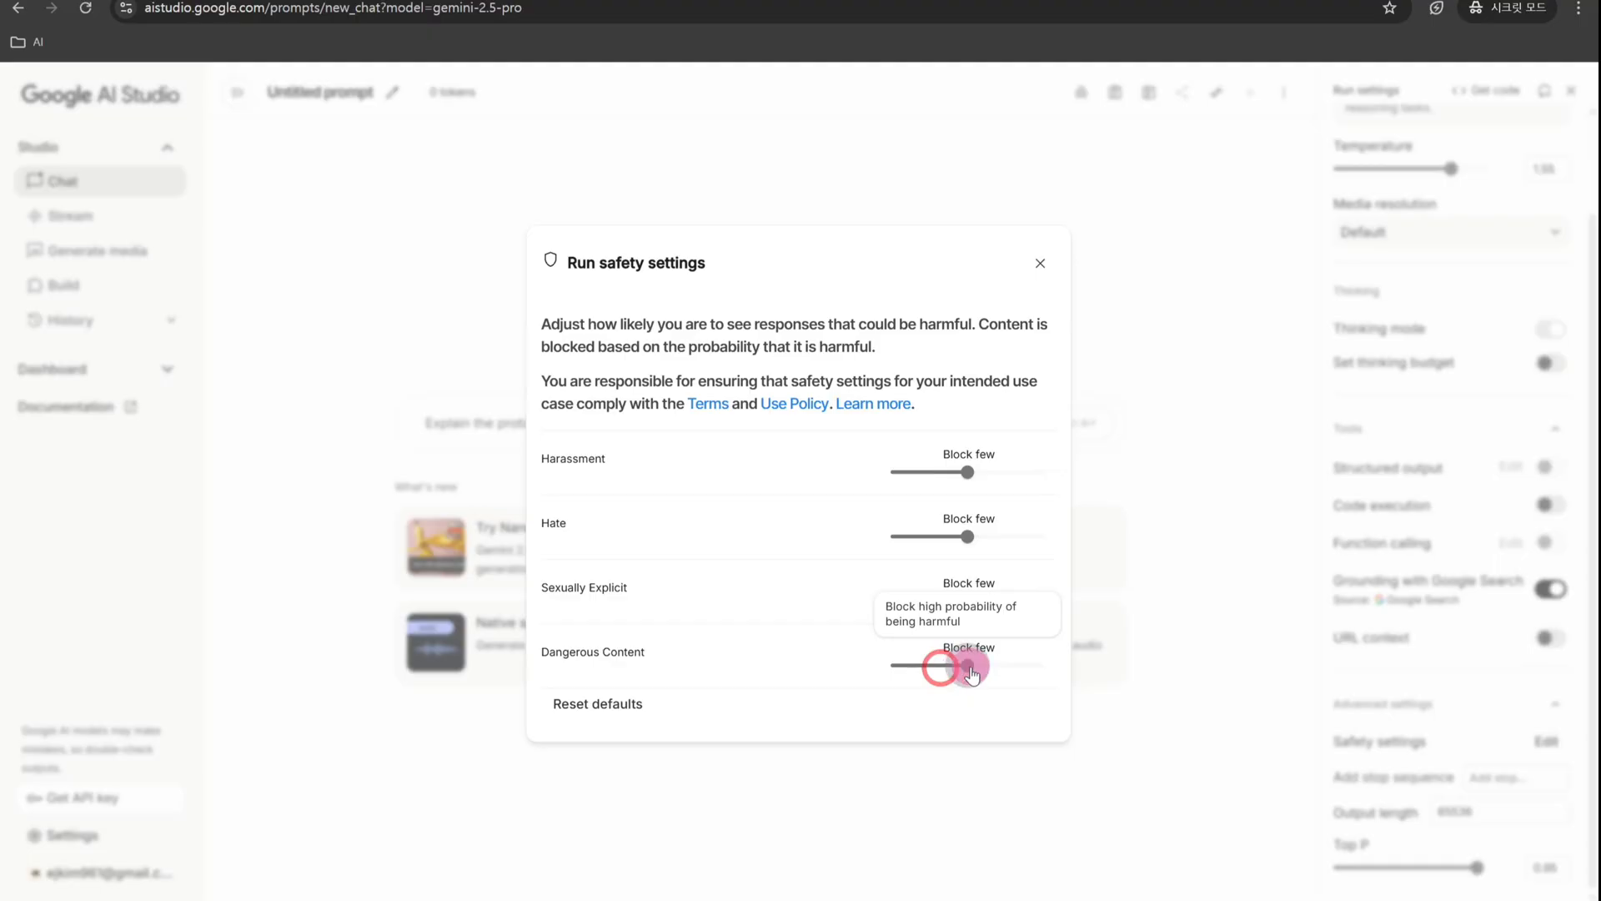
left_click(1040, 263)
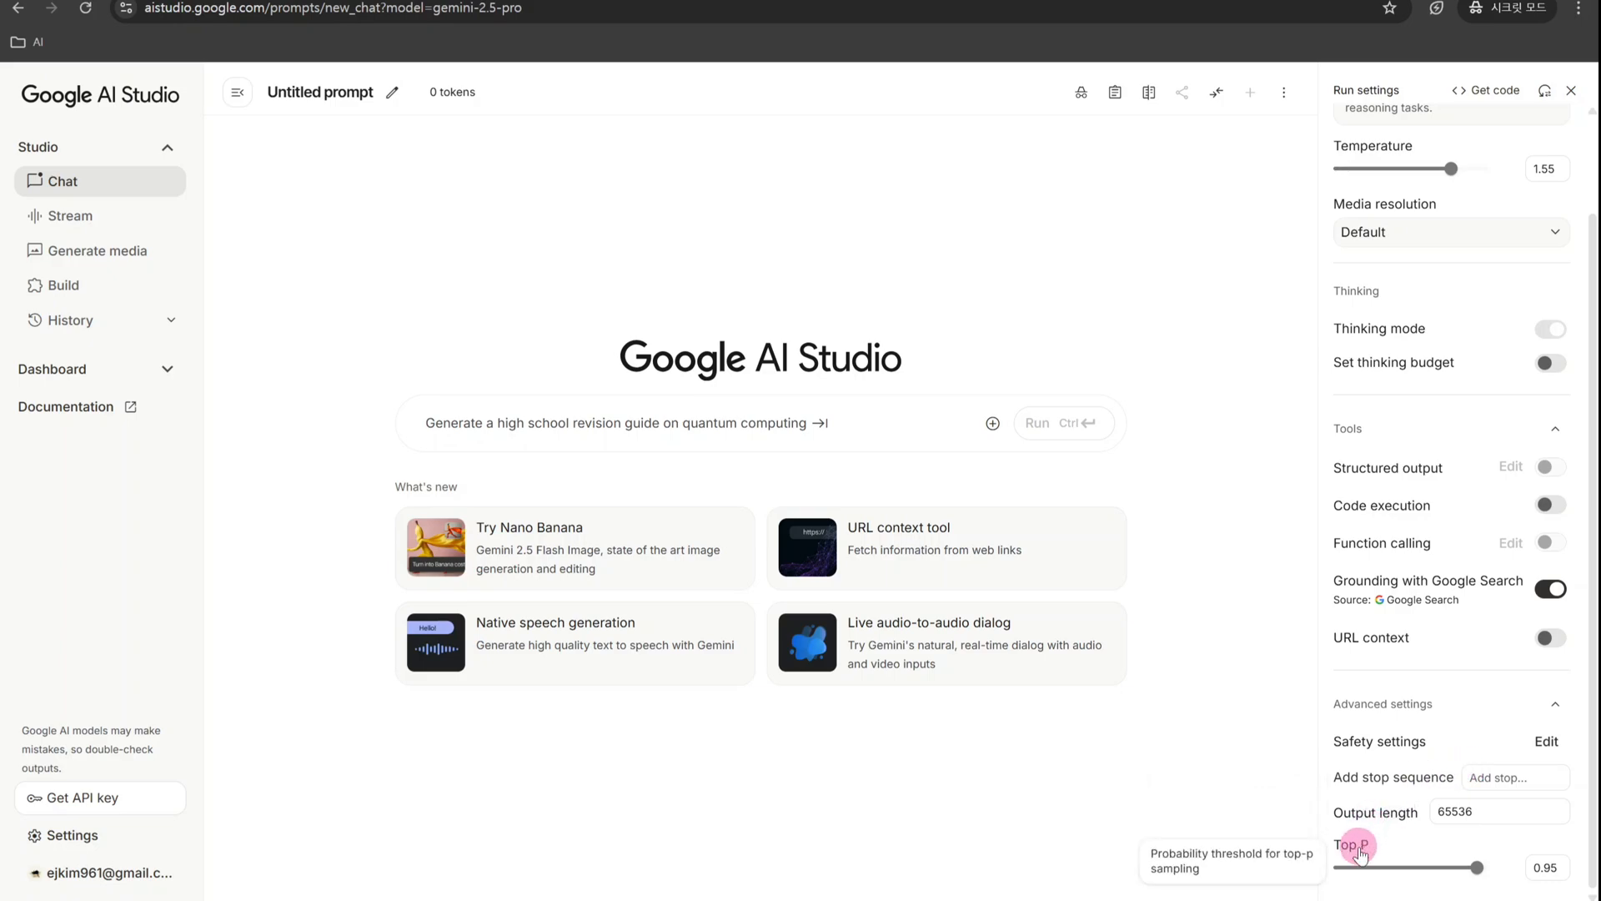
- Turn on the thinking budget option to view its token setting, and turn it off again
scroll(1455, 718, "up", 2)
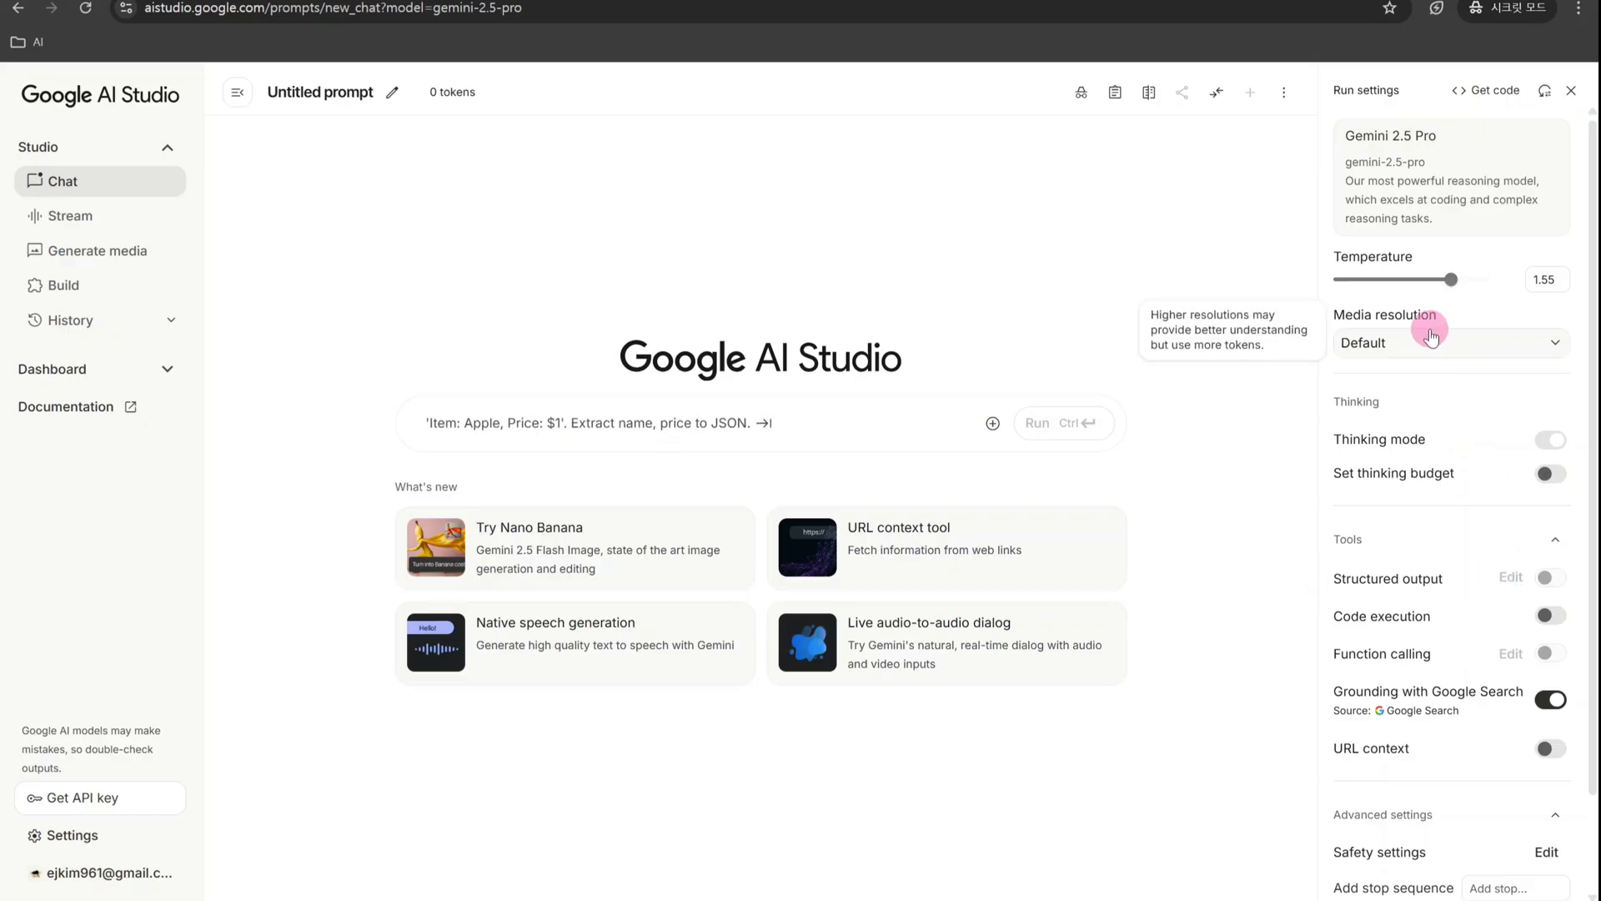
left_click(1545, 474)
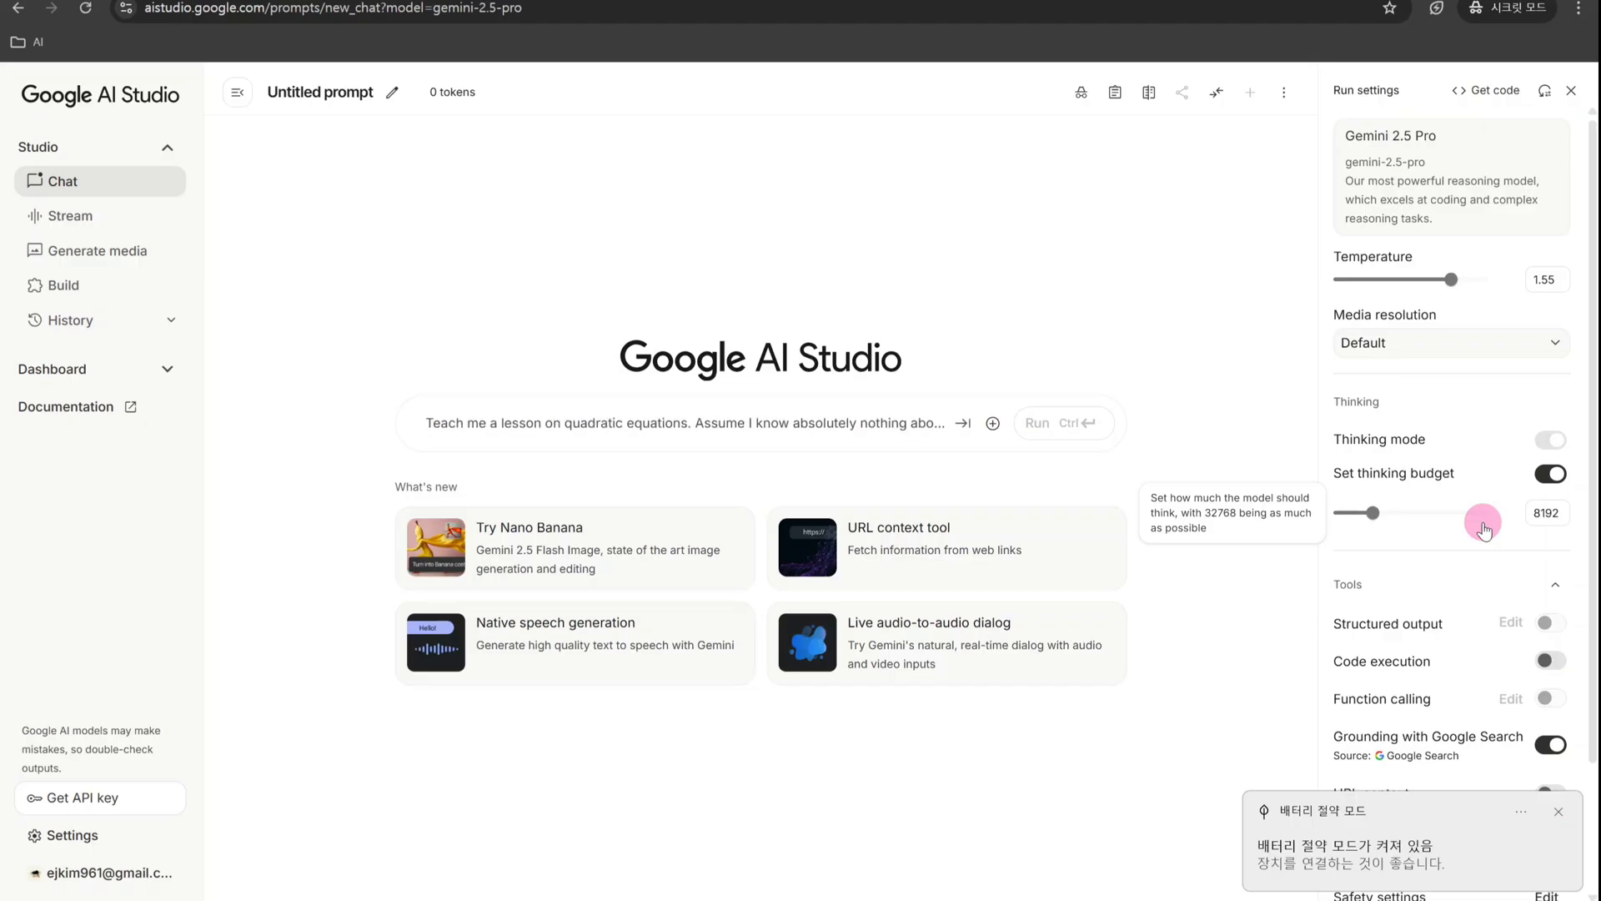
left_click(1550, 473)
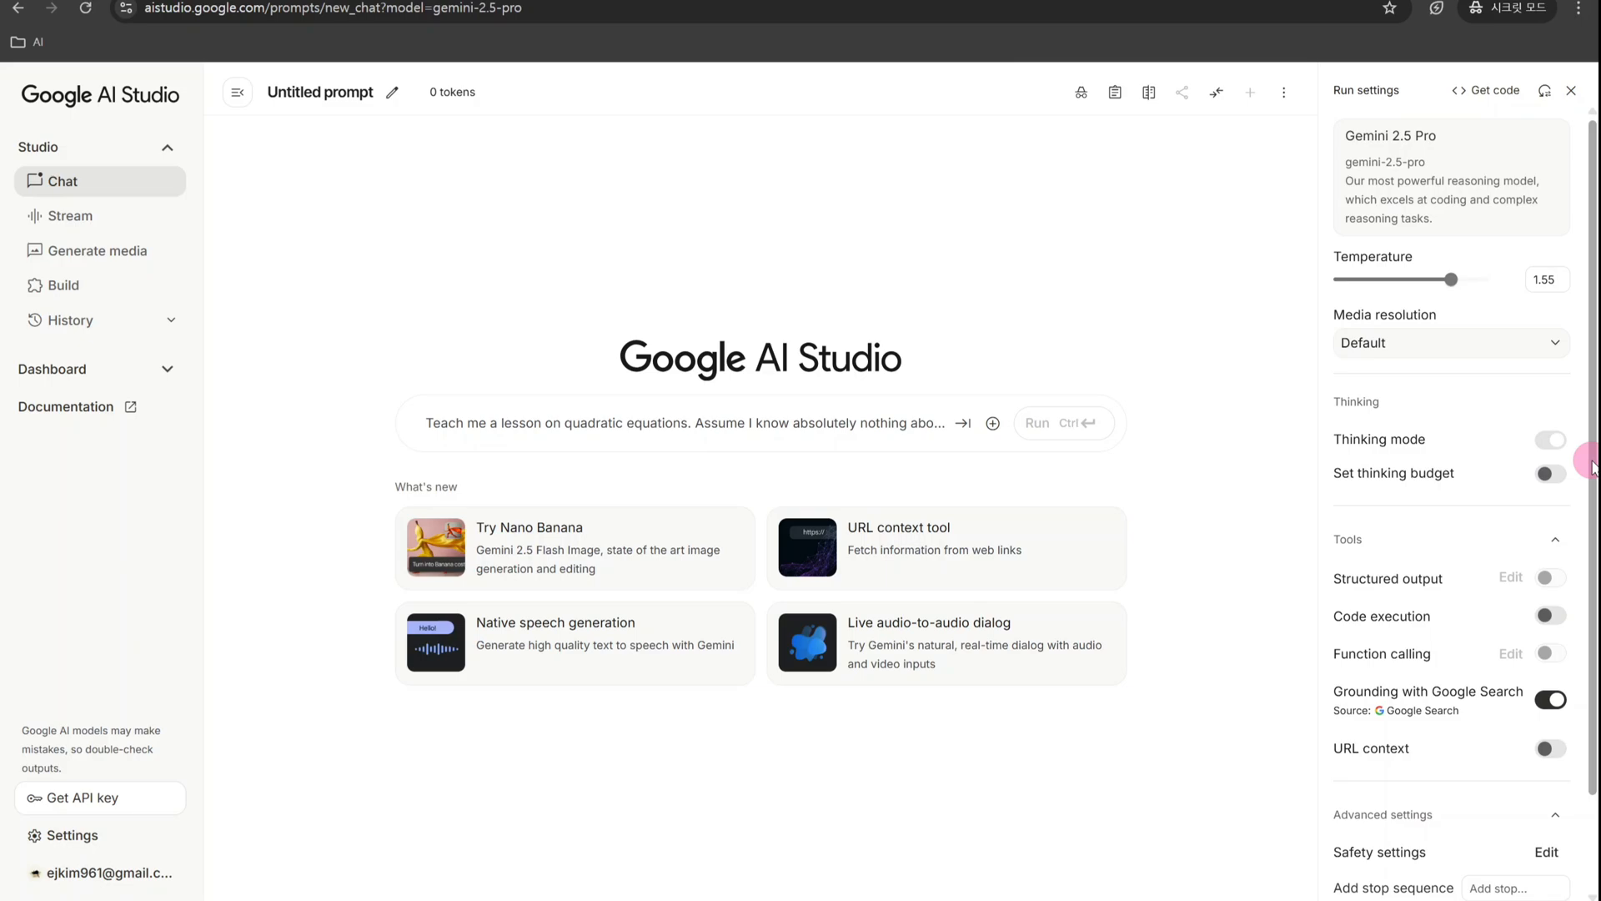
- Set the Temperature to 1.7 and Top P to 0.45 in the run settings
scroll(1522, 550, "down", 1)
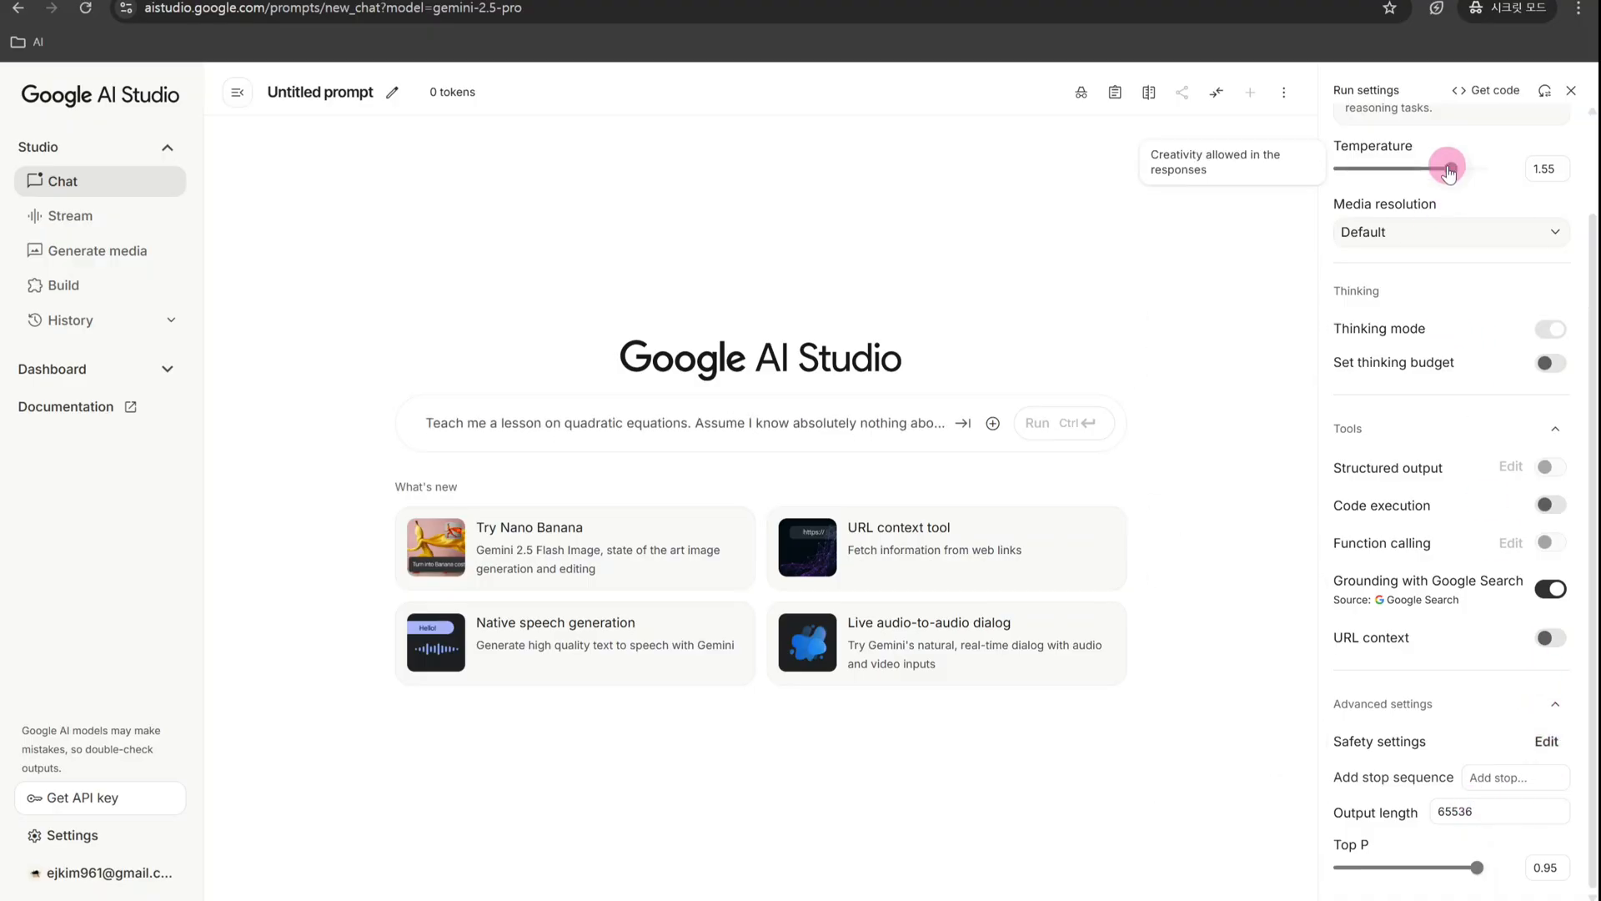
left_click_drag(1449, 171, 1463, 168)
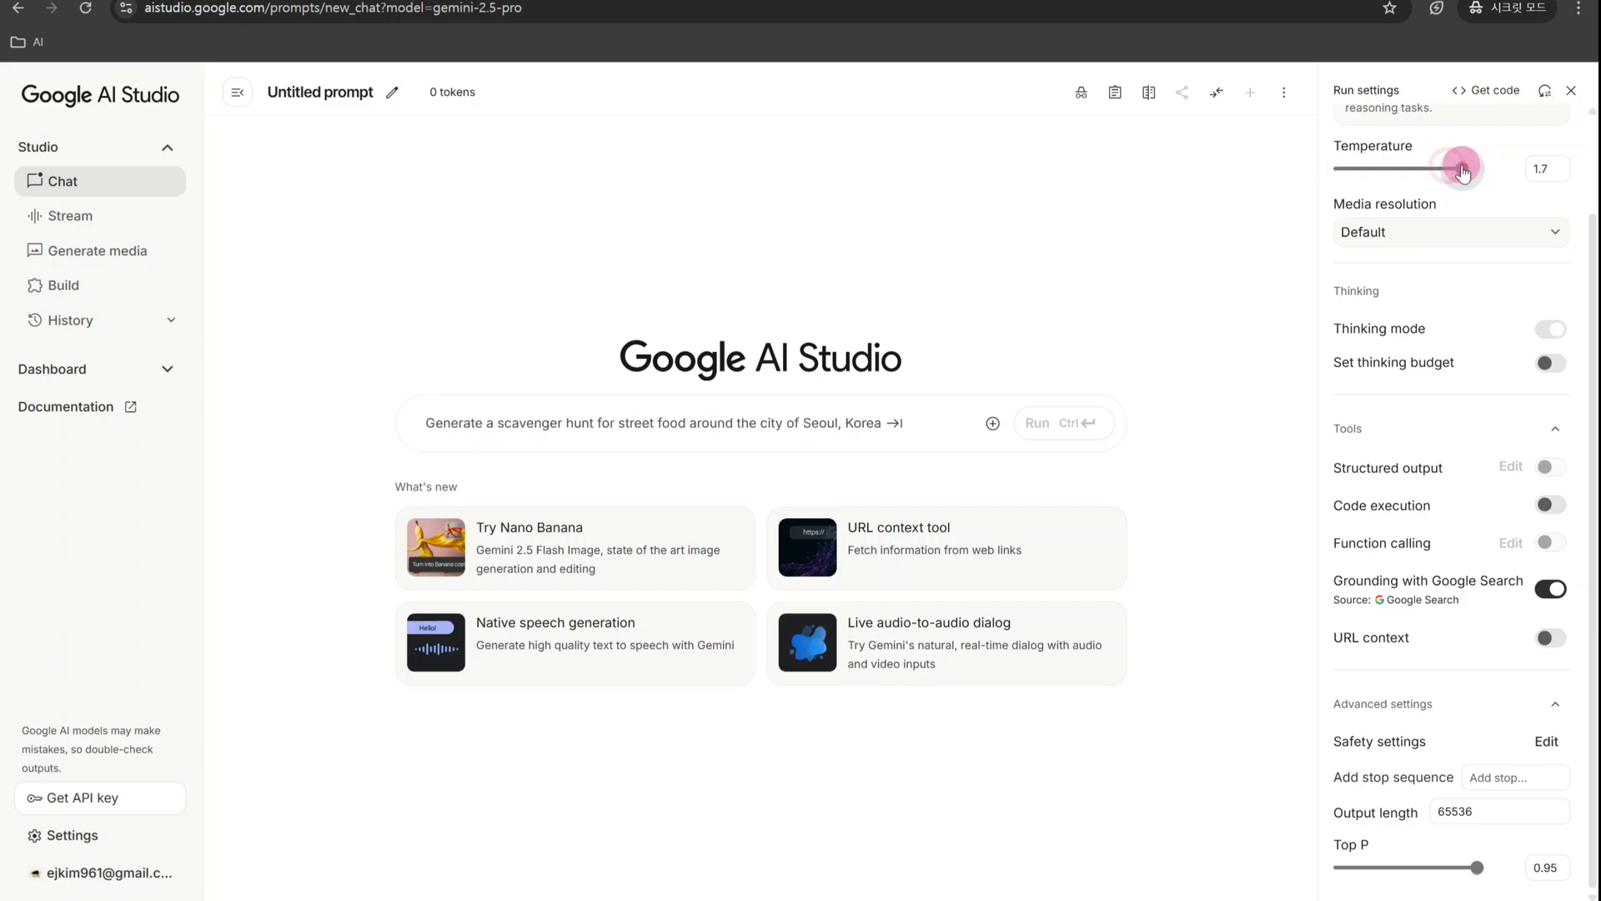
left_click_drag(1479, 865, 1403, 867)
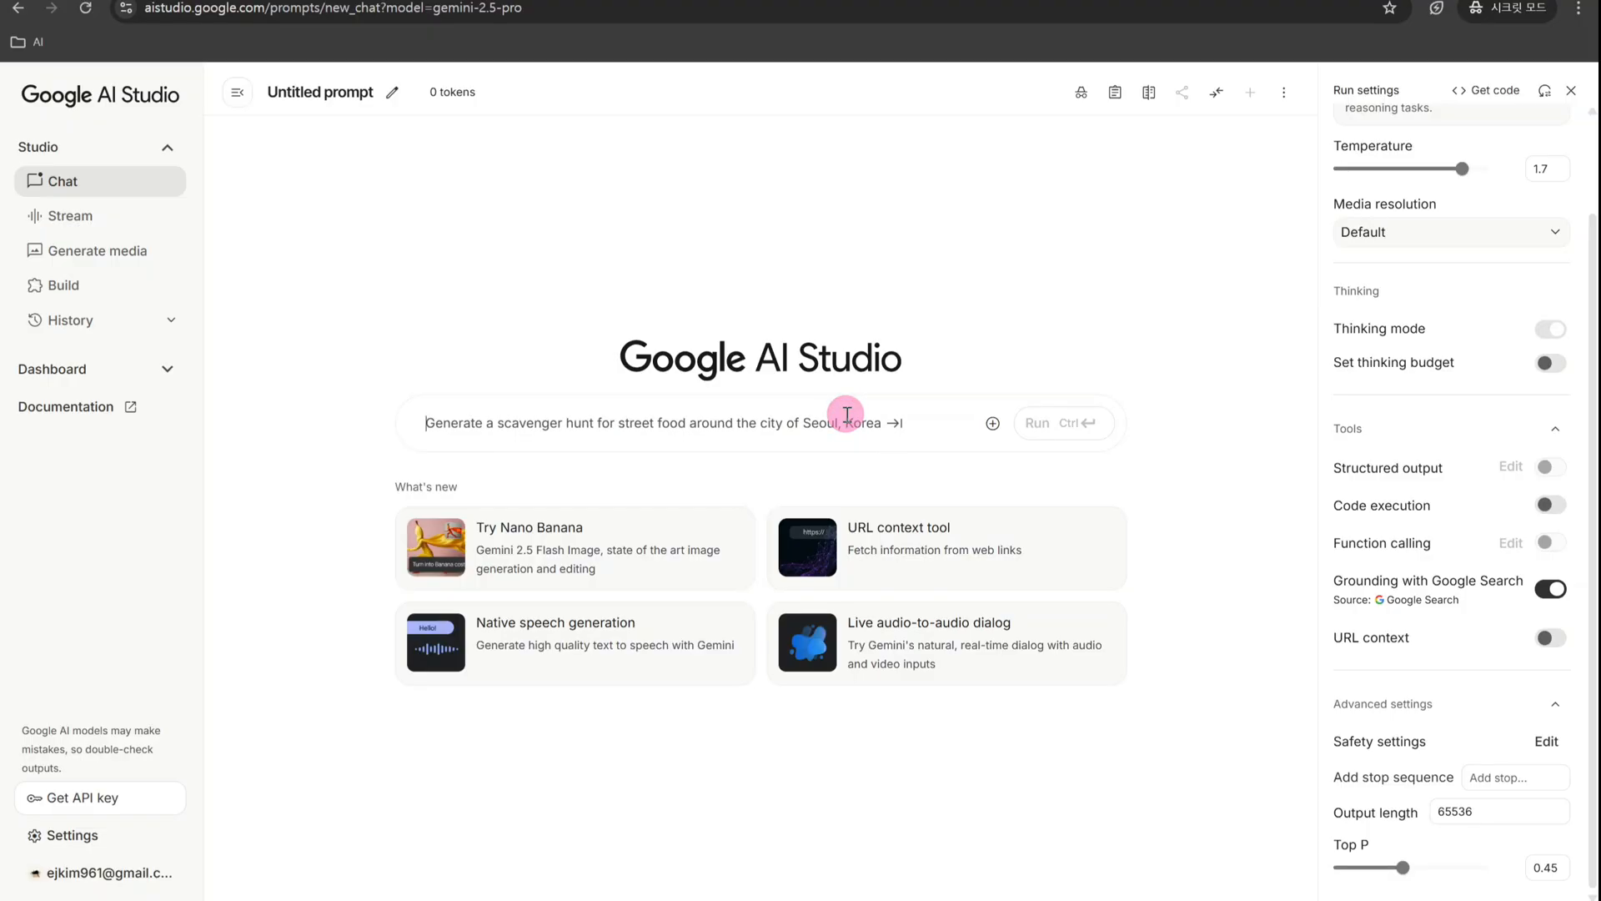
- Enter the prompt "내일 지구가 멸망한다면 너는 무엇을 할꺼야?" and set the Output length to 300
type("내일 ")
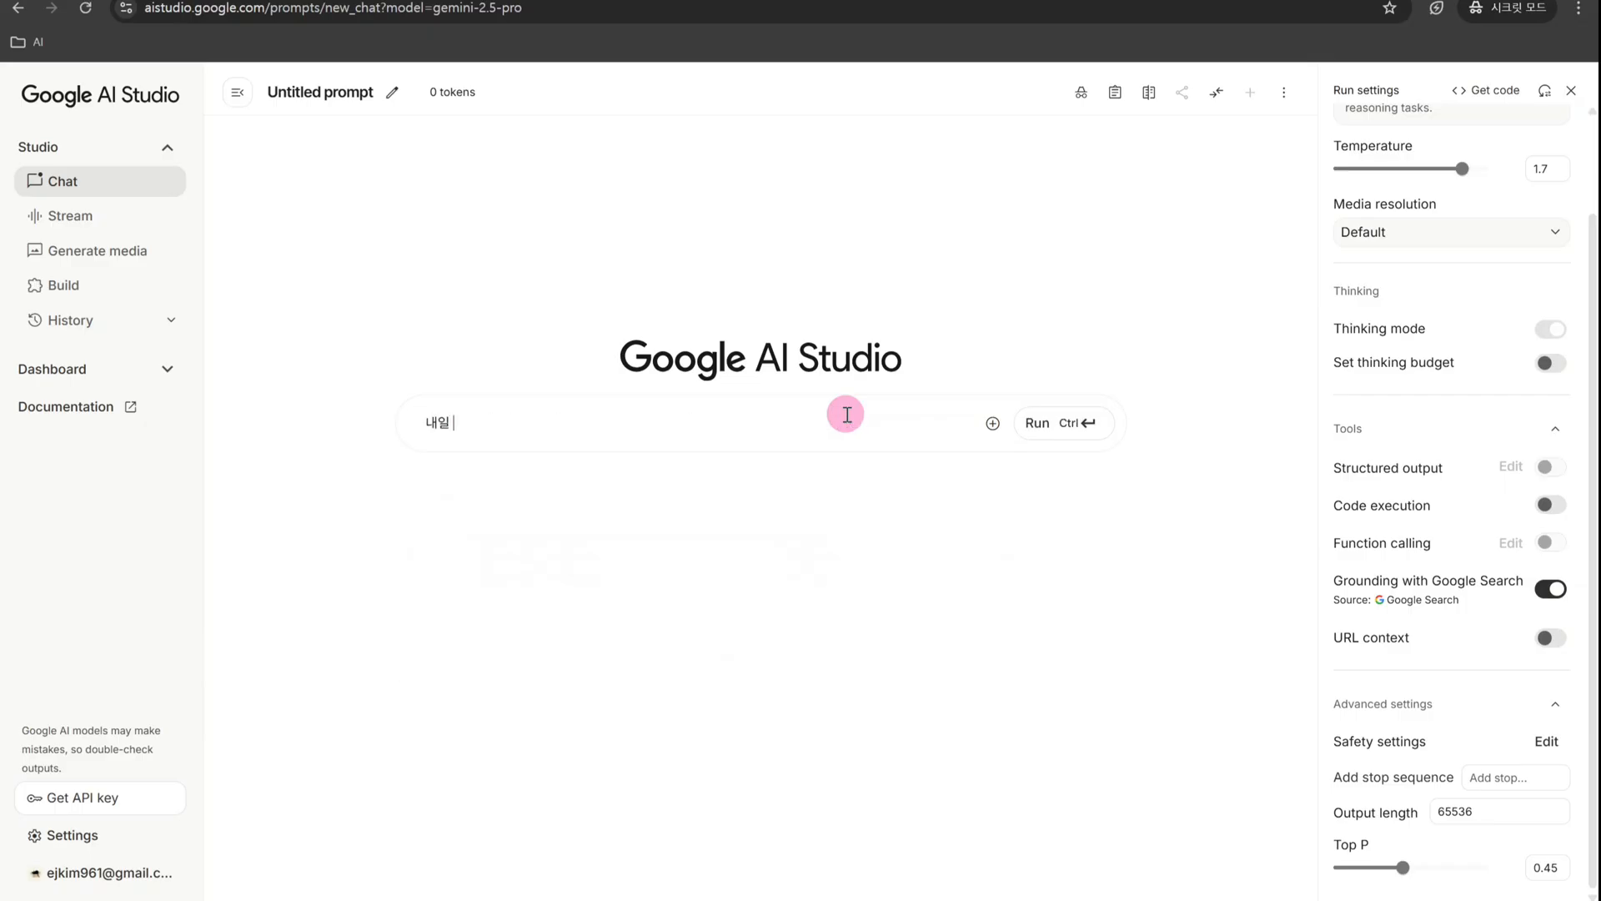
type("지구가 멸망한다면 너는 무엇을")
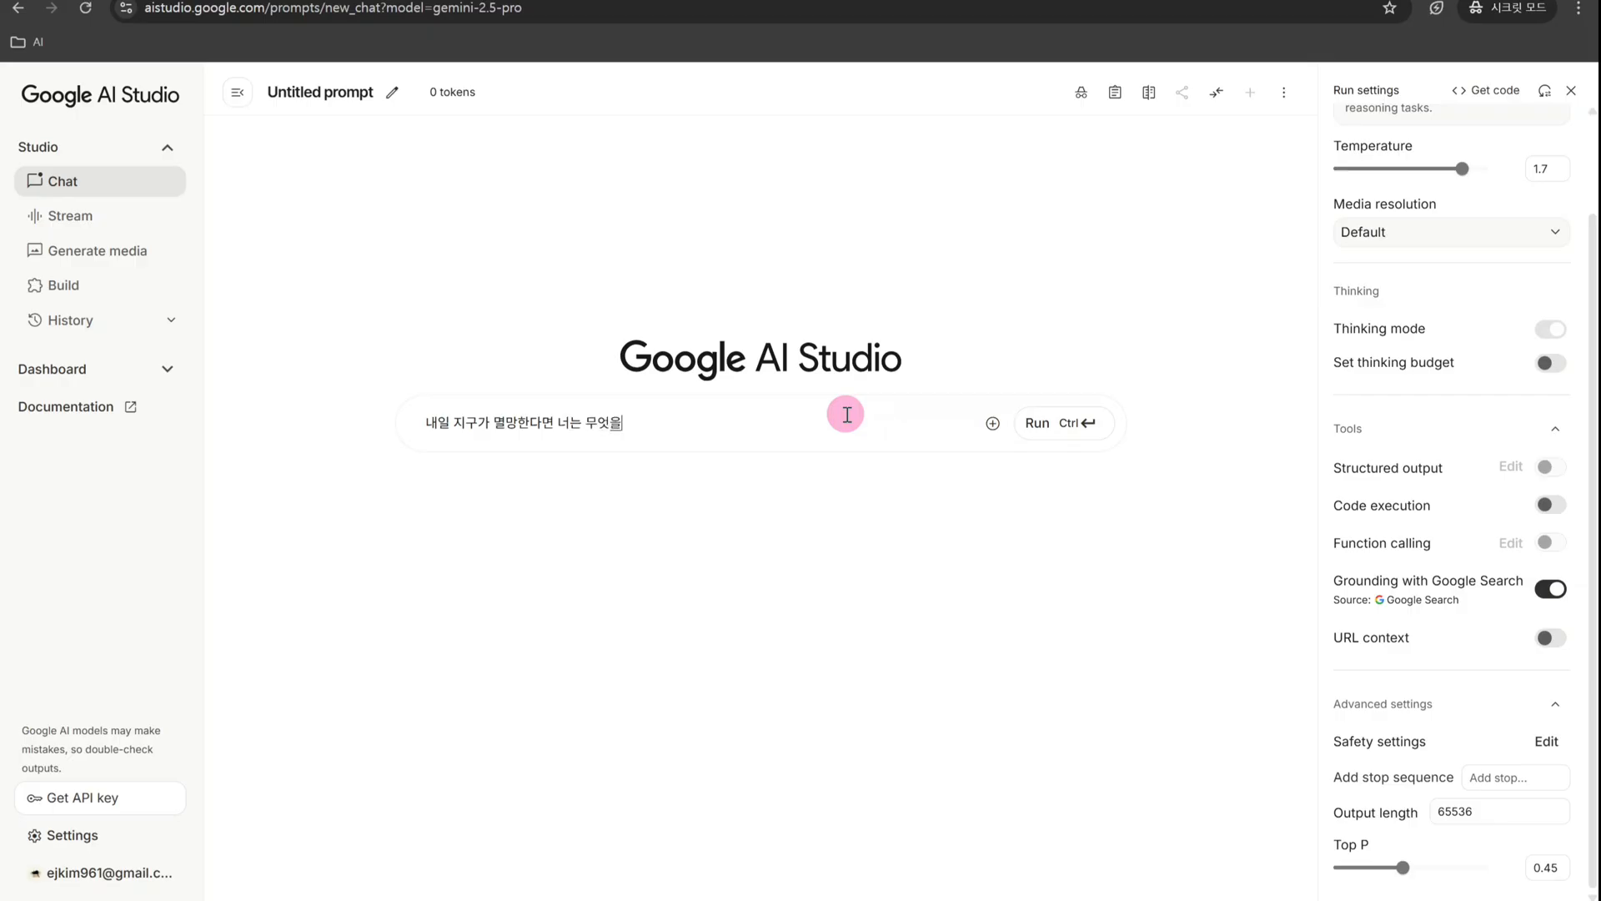
type(" 할꺼야?")
left_click_drag(1487, 813, 1426, 820)
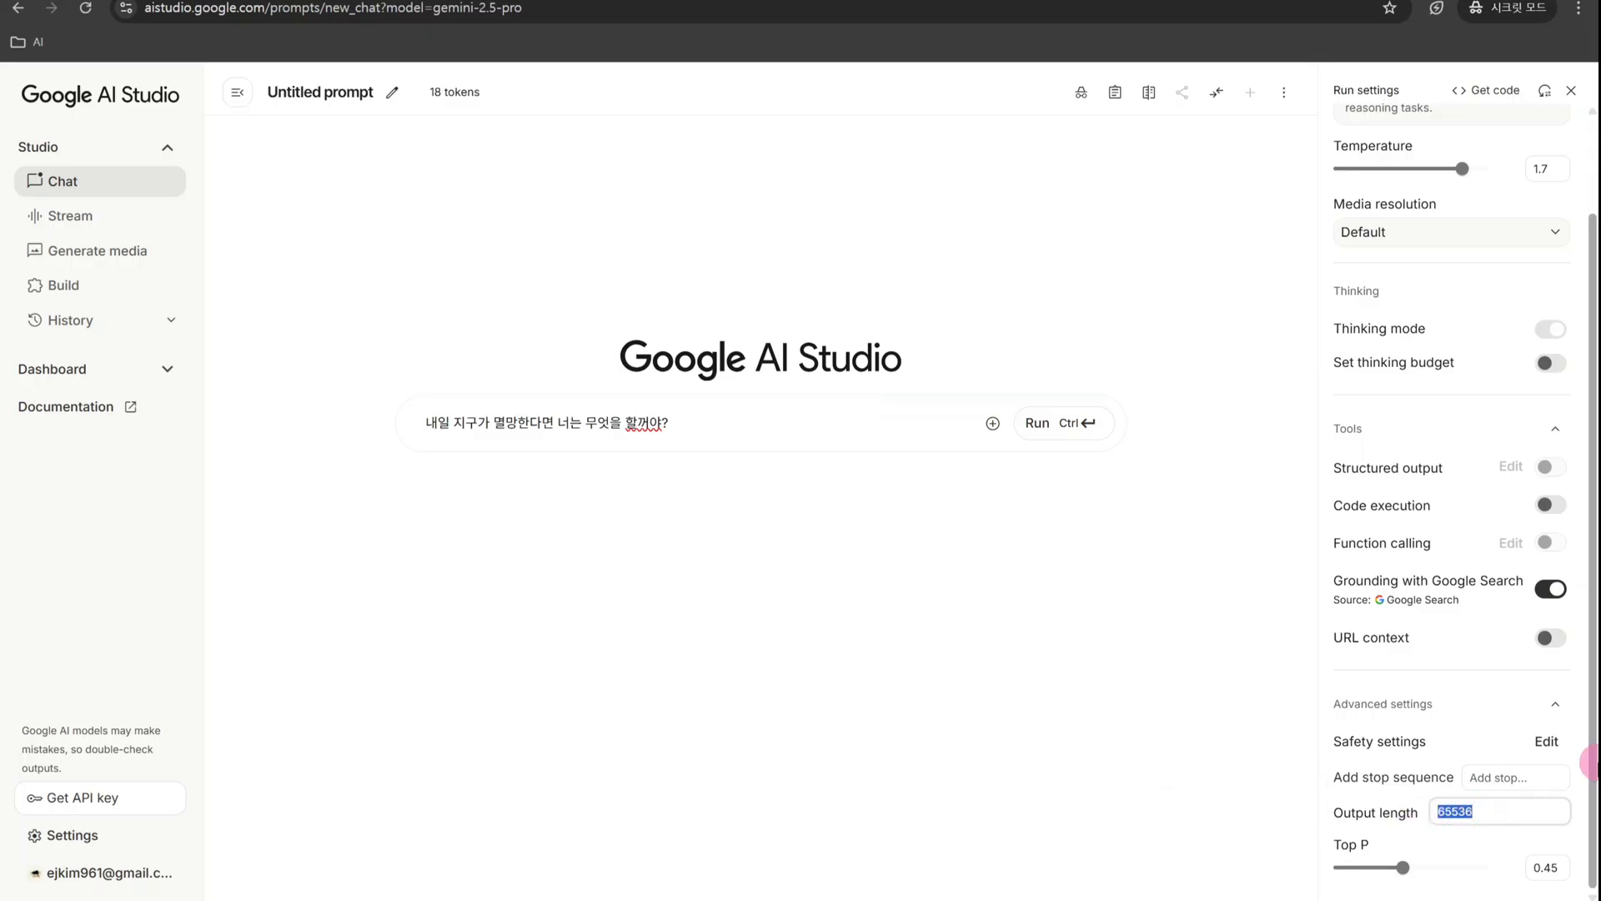
type("300")
- Try adding line breaks at the end of the prompt text and remove them
left_click(911, 429)
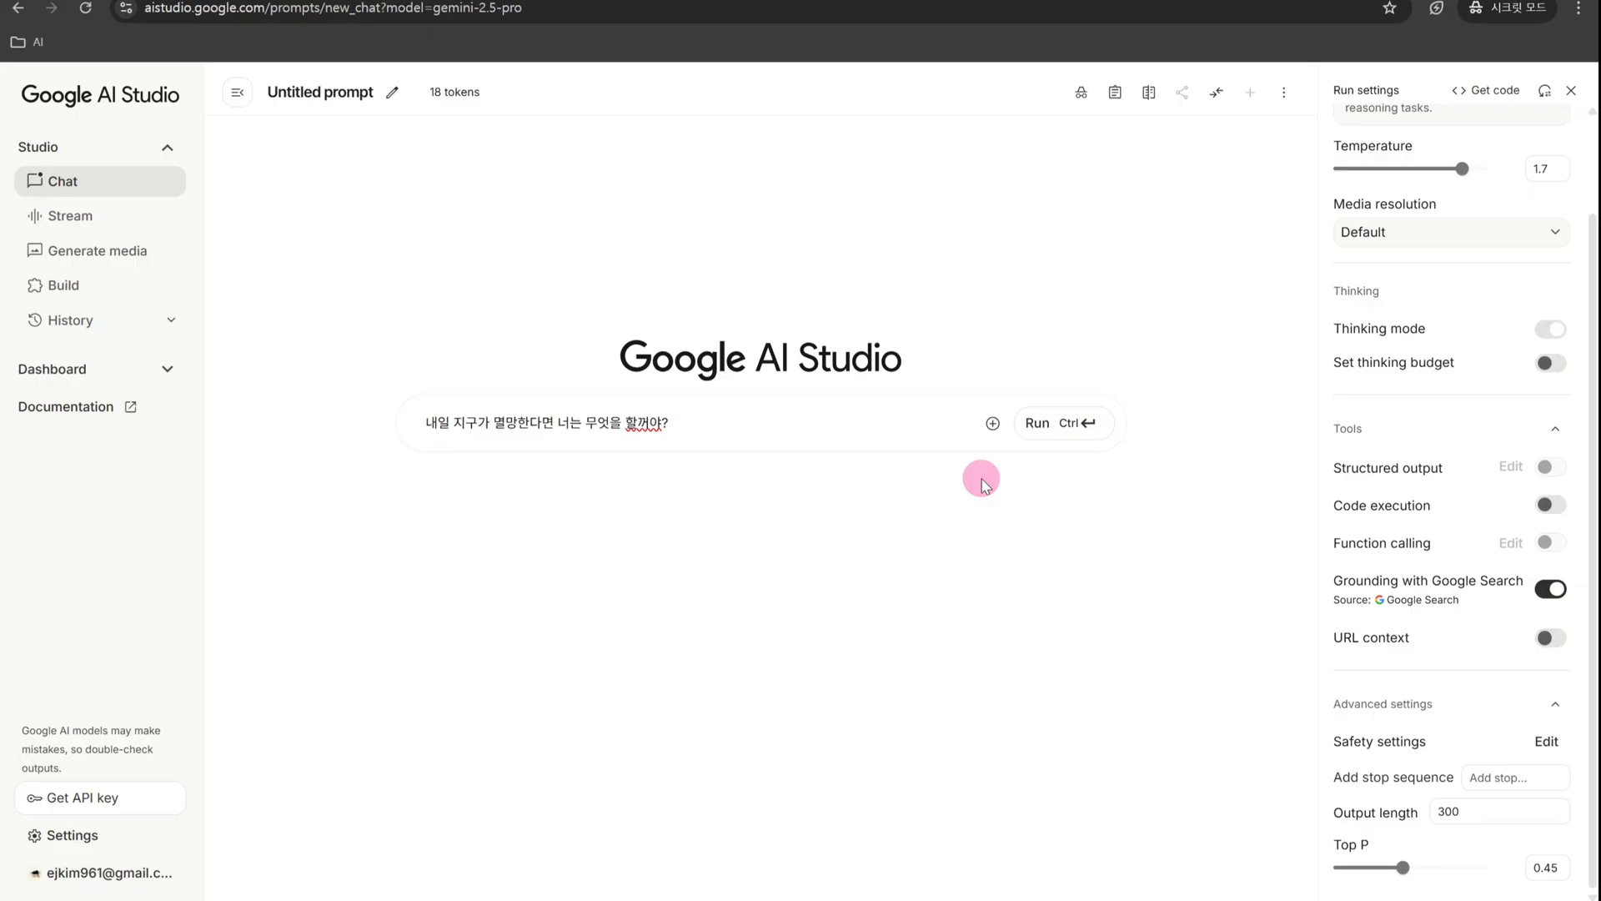
key("Return")
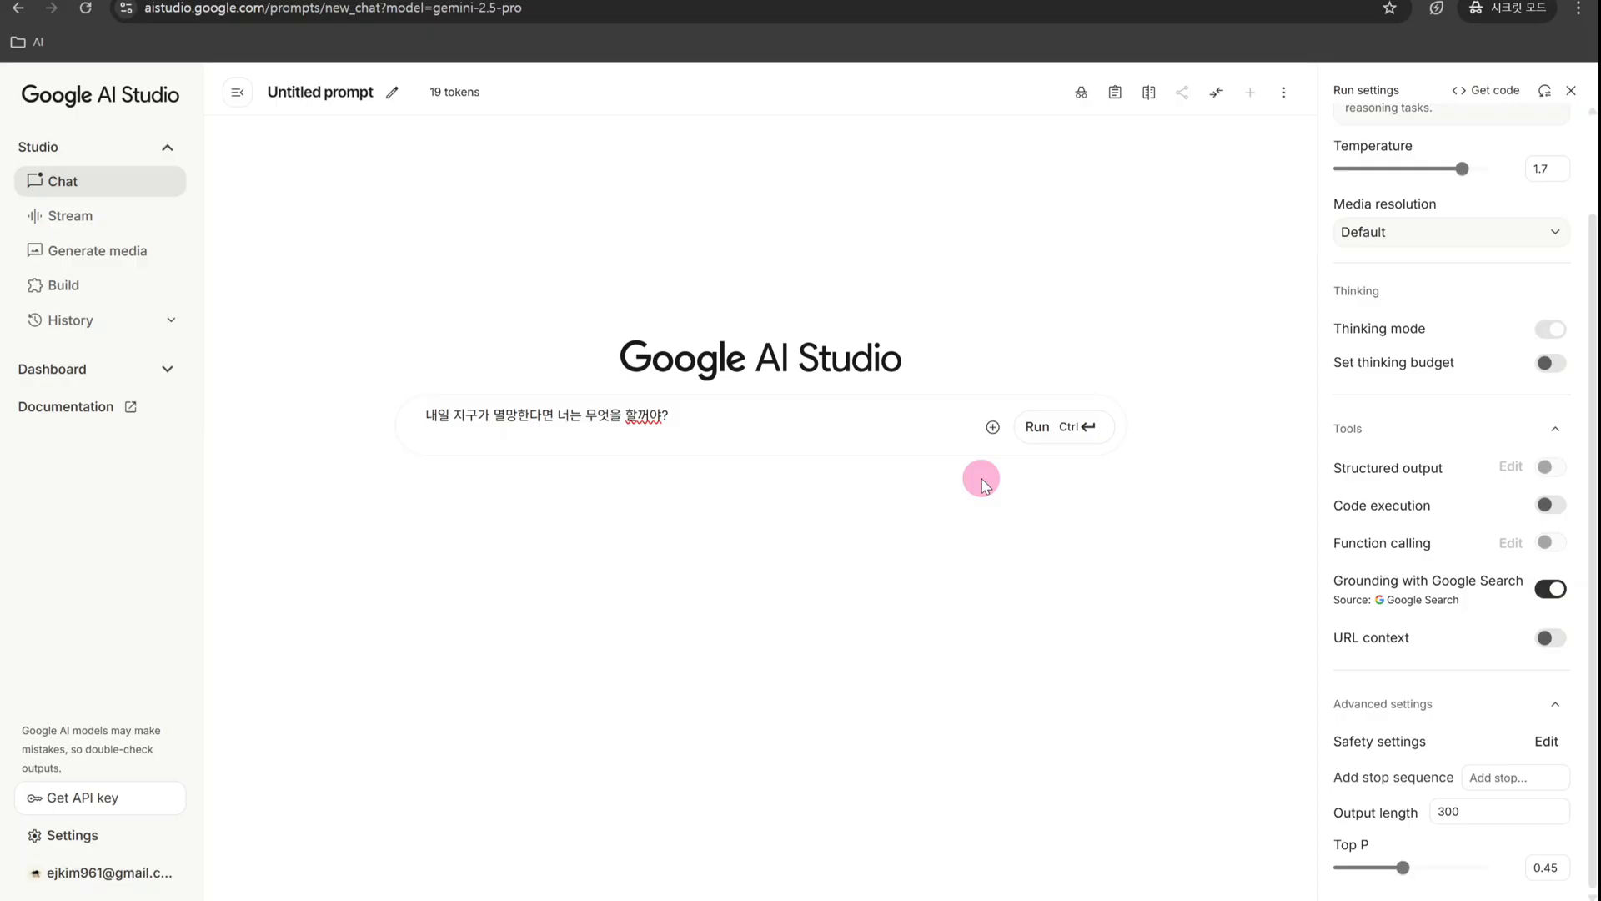
key("shift+Return")
key("shift+Return")
key("BackSpace")
key("BackSpace")
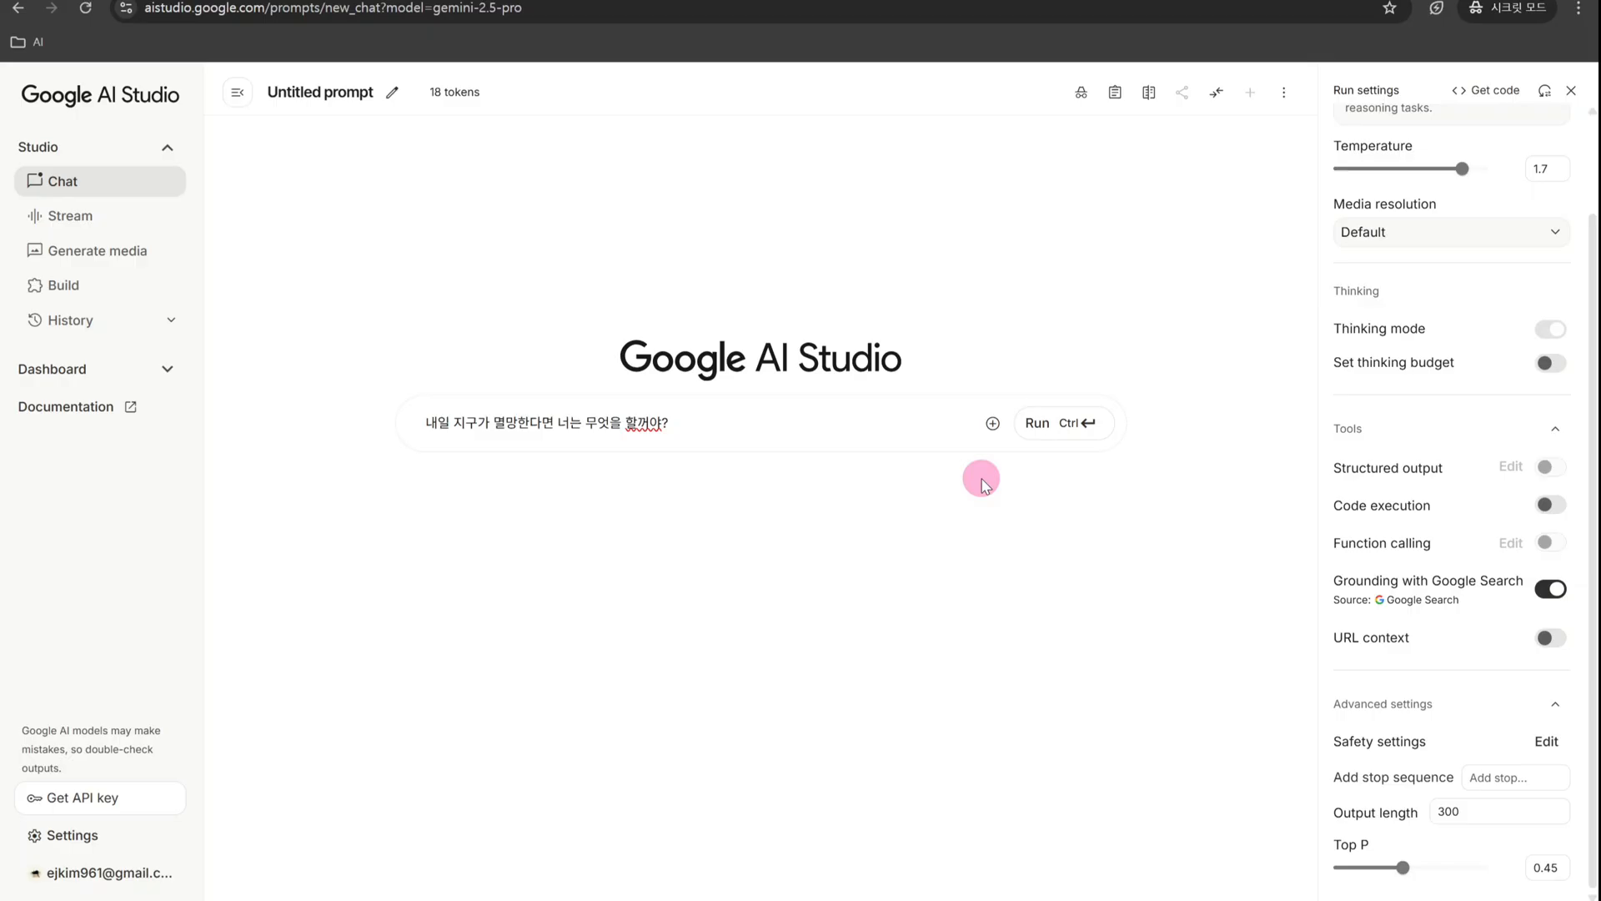
- Run the prompt about the end of the world and check the model's reply
left_click(1056, 423)
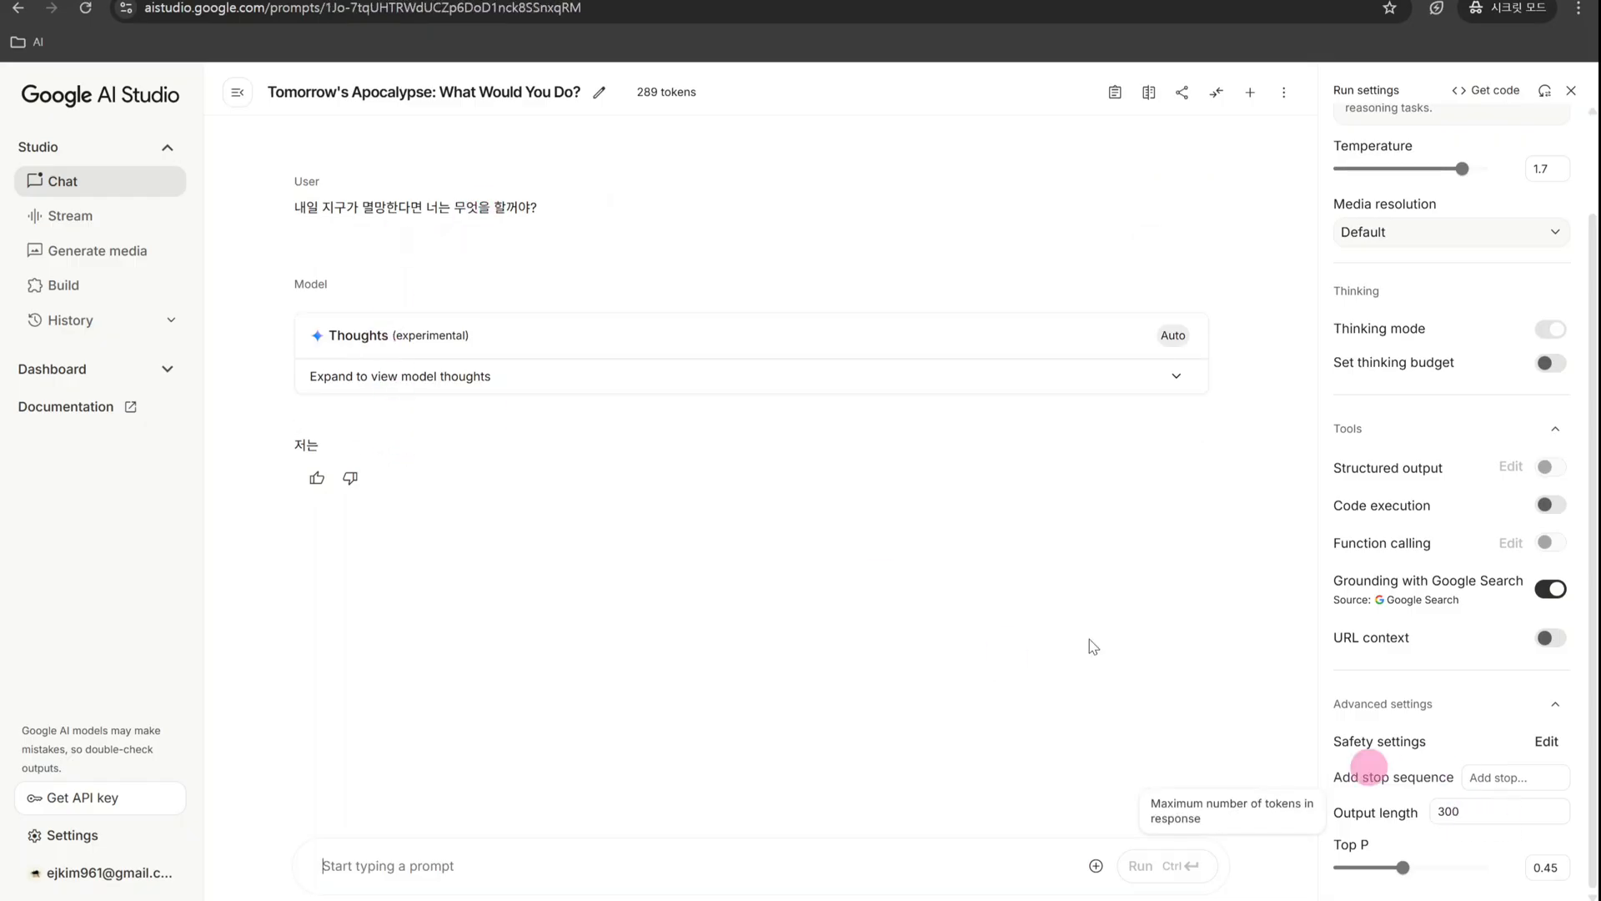
mouse_move(321, 446)
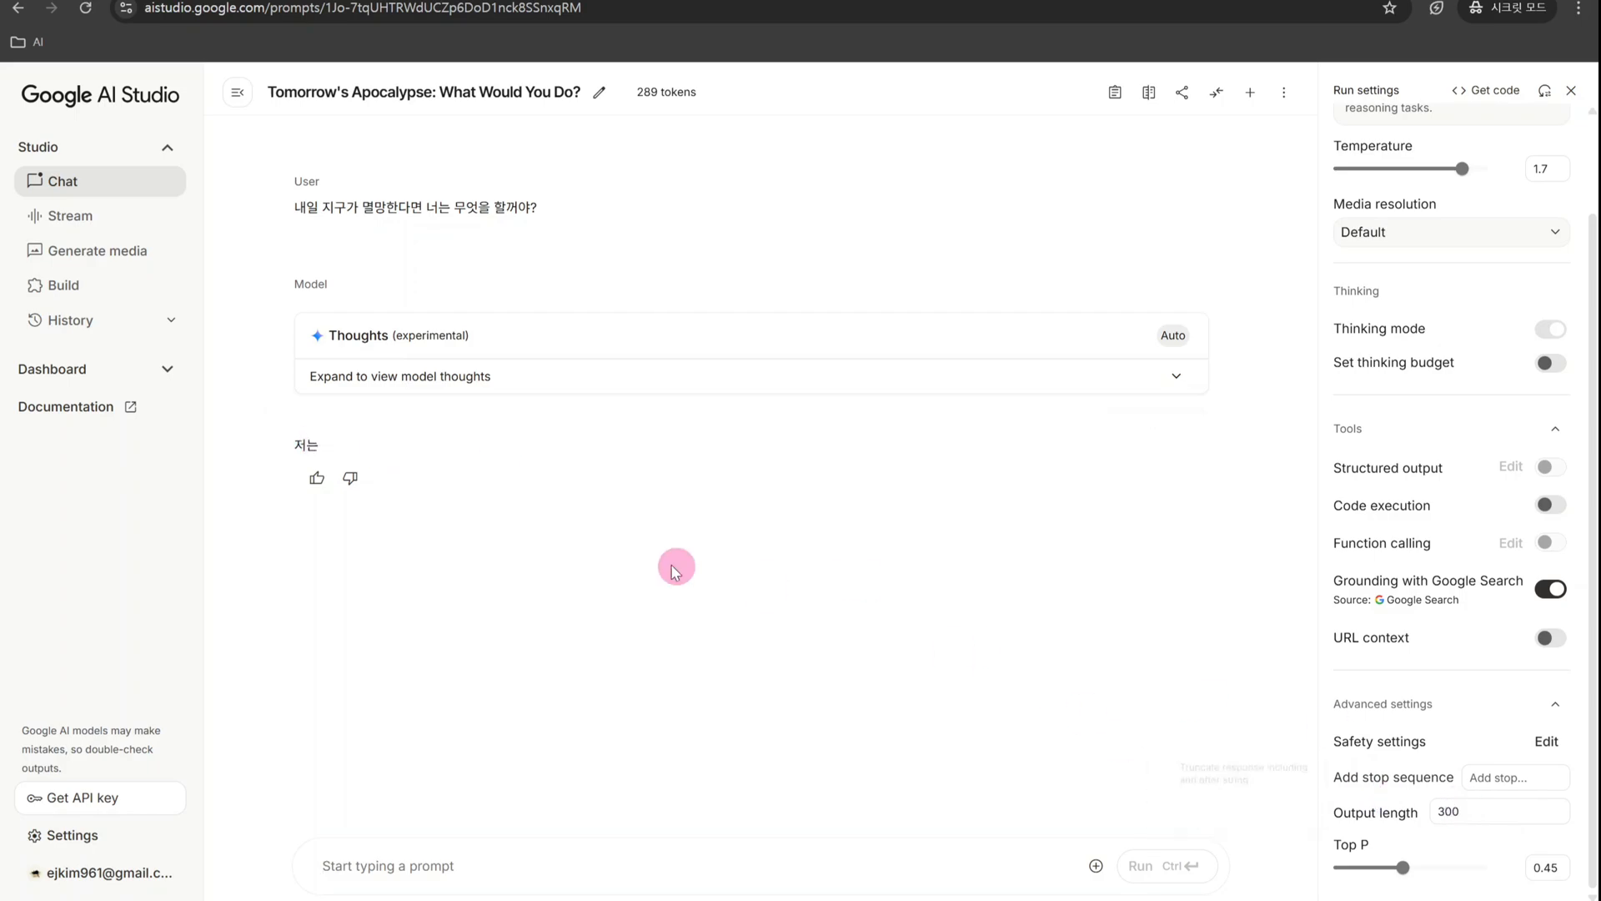
- Set the Output length to 50000 in the advanced run settings
double_click(1476, 813)
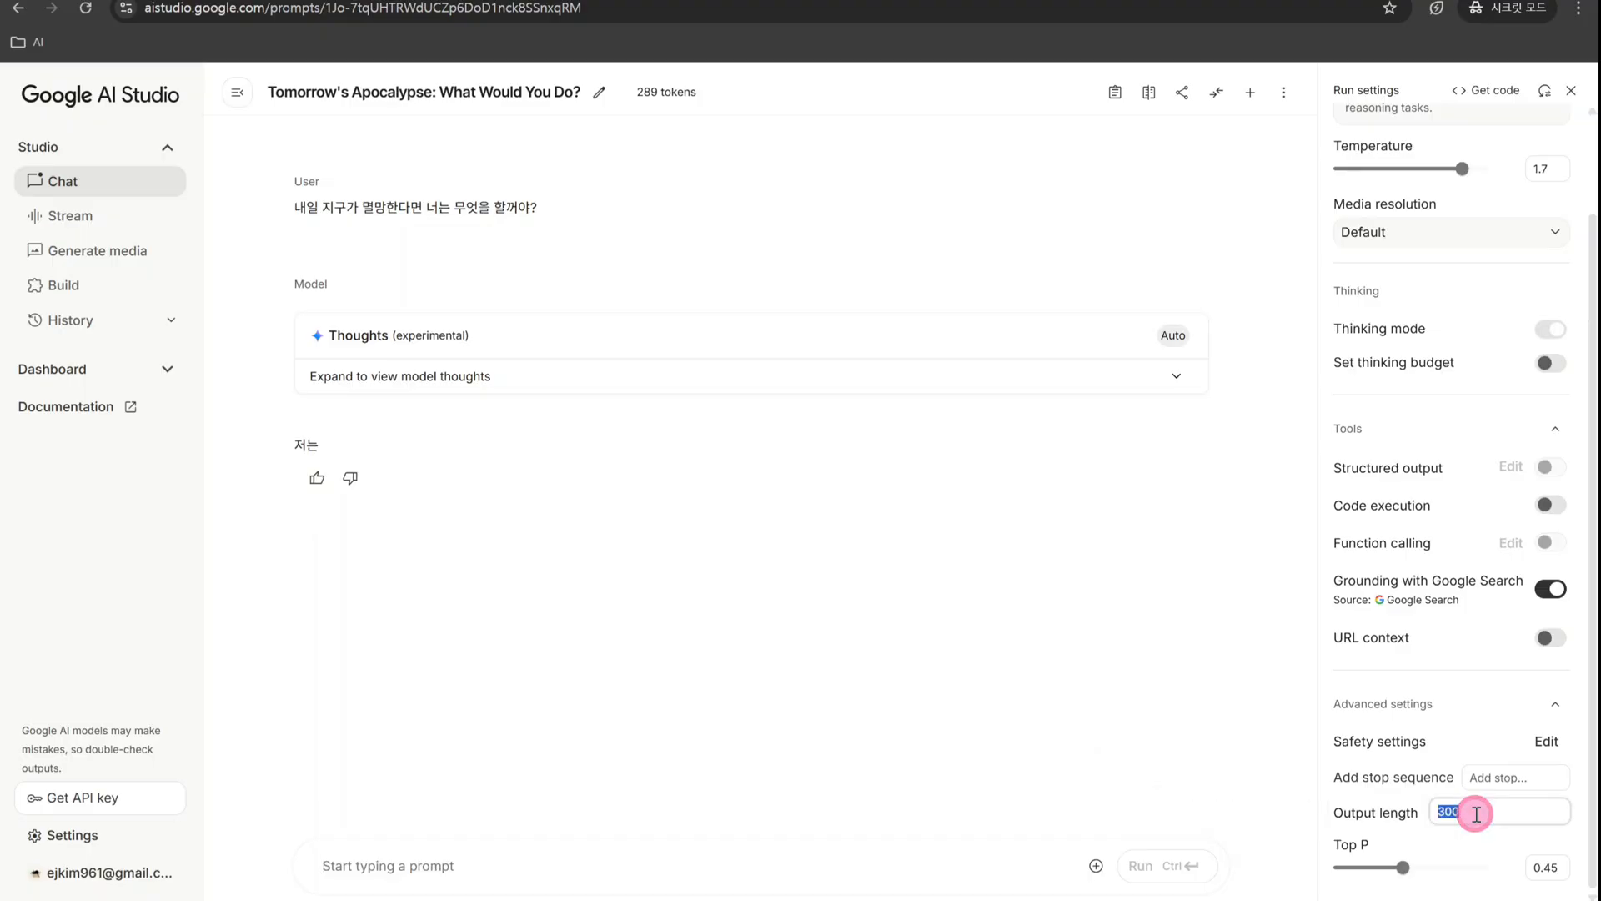
type("50000")
left_click(659, 866)
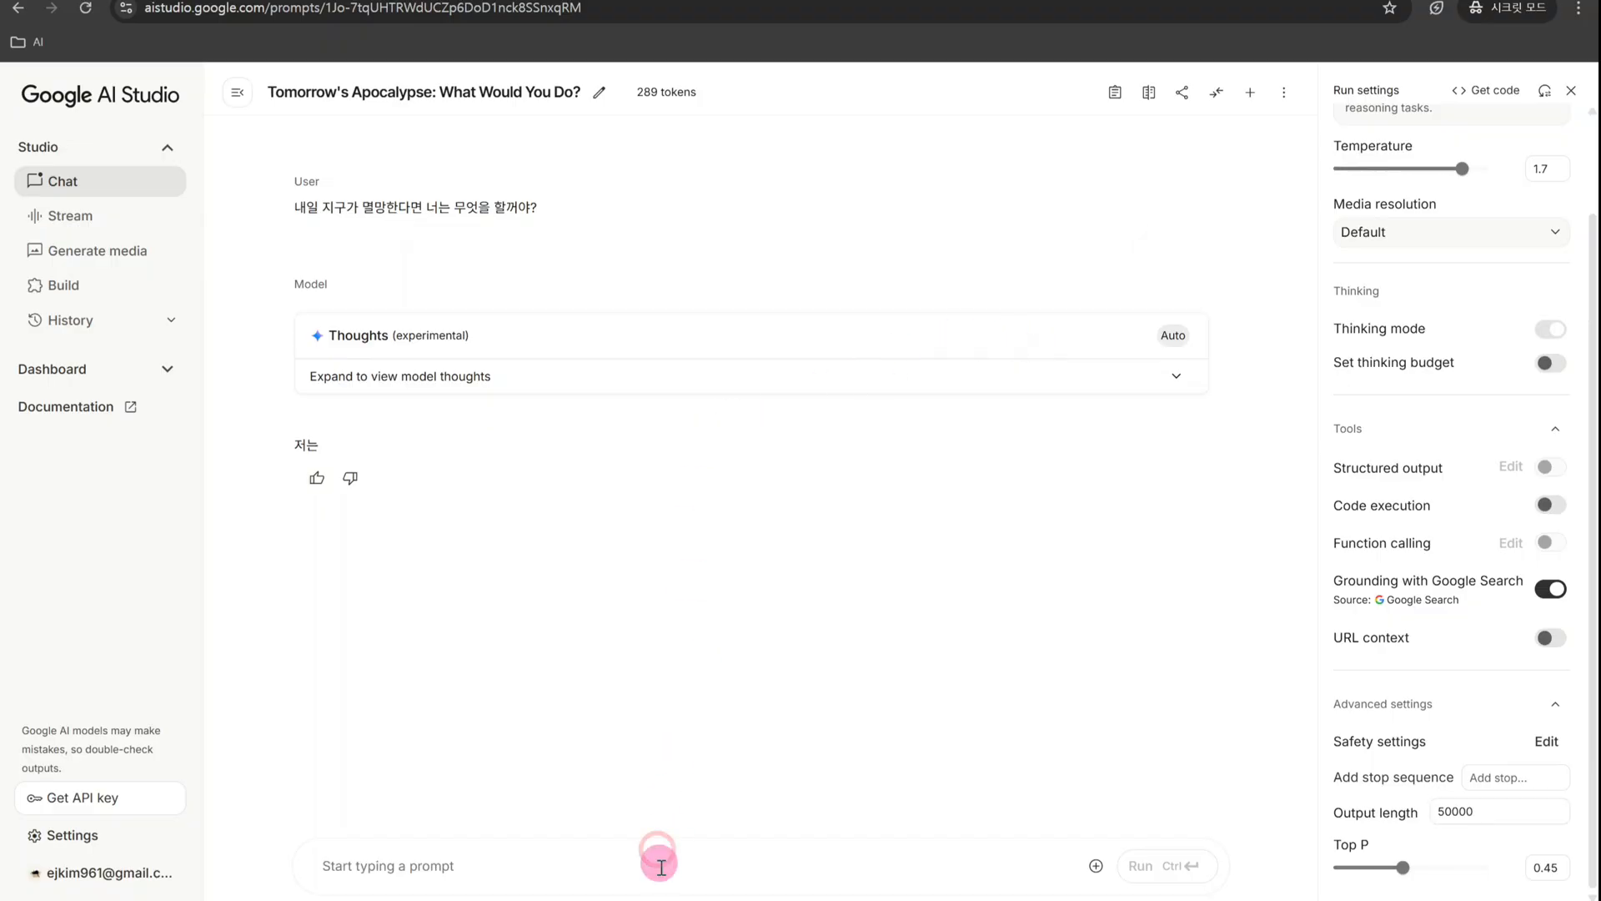
- Copy the earlier prompt "내일 지구가 멸망한다면 너는 무엇을 할꺼야?" into a new message, run it and read the reply
triple_click(332, 207)
key("ctrl+c")
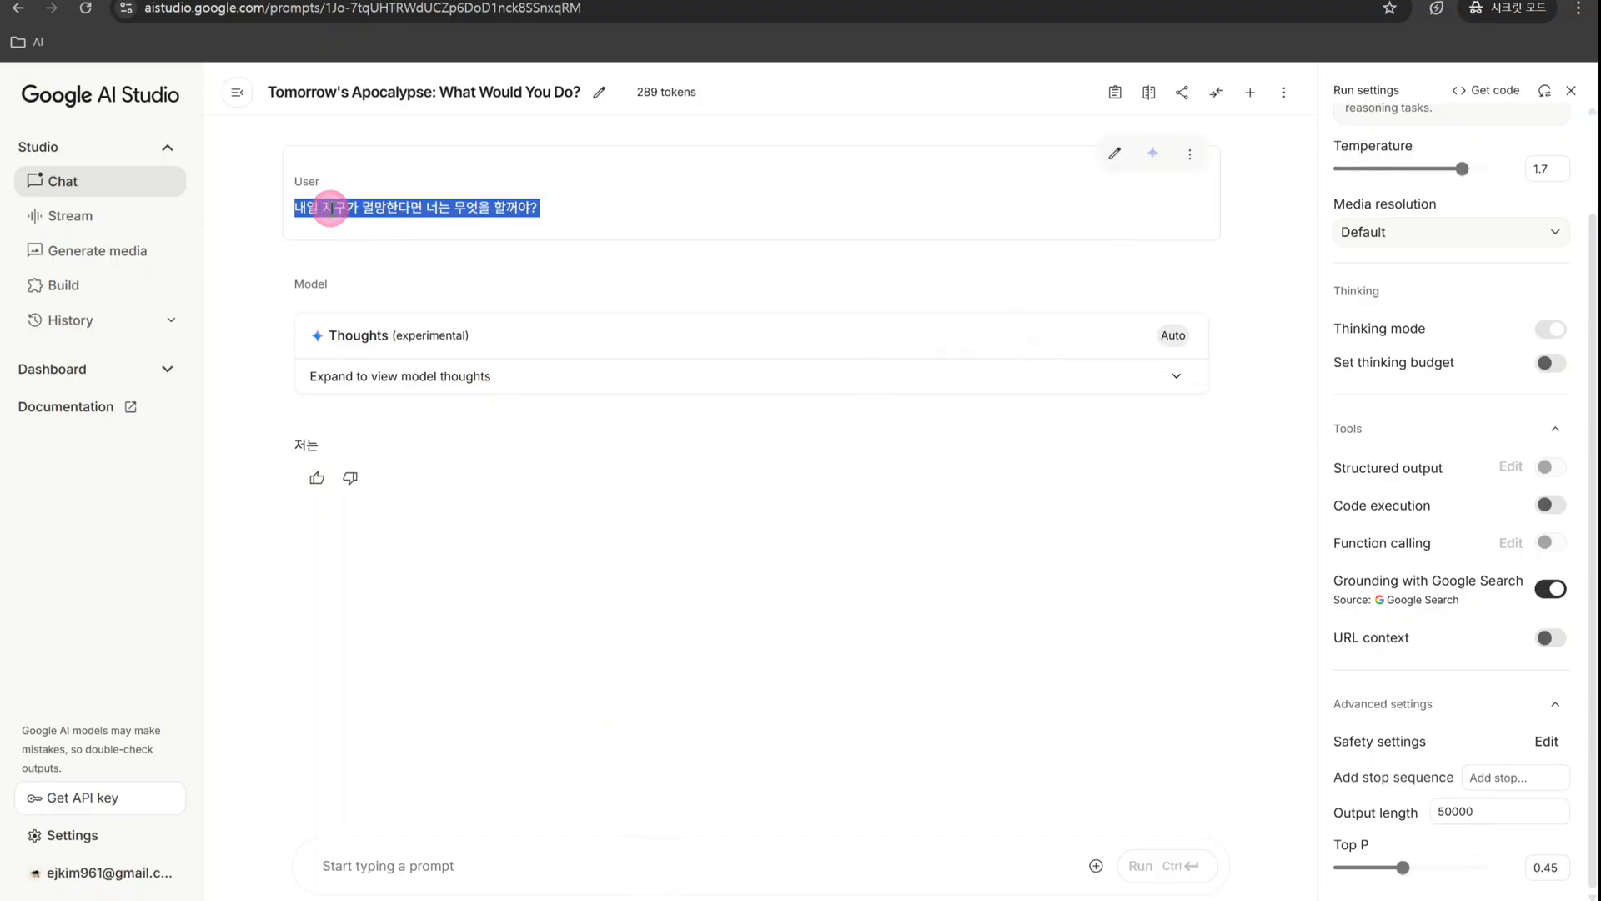
left_click(493, 843)
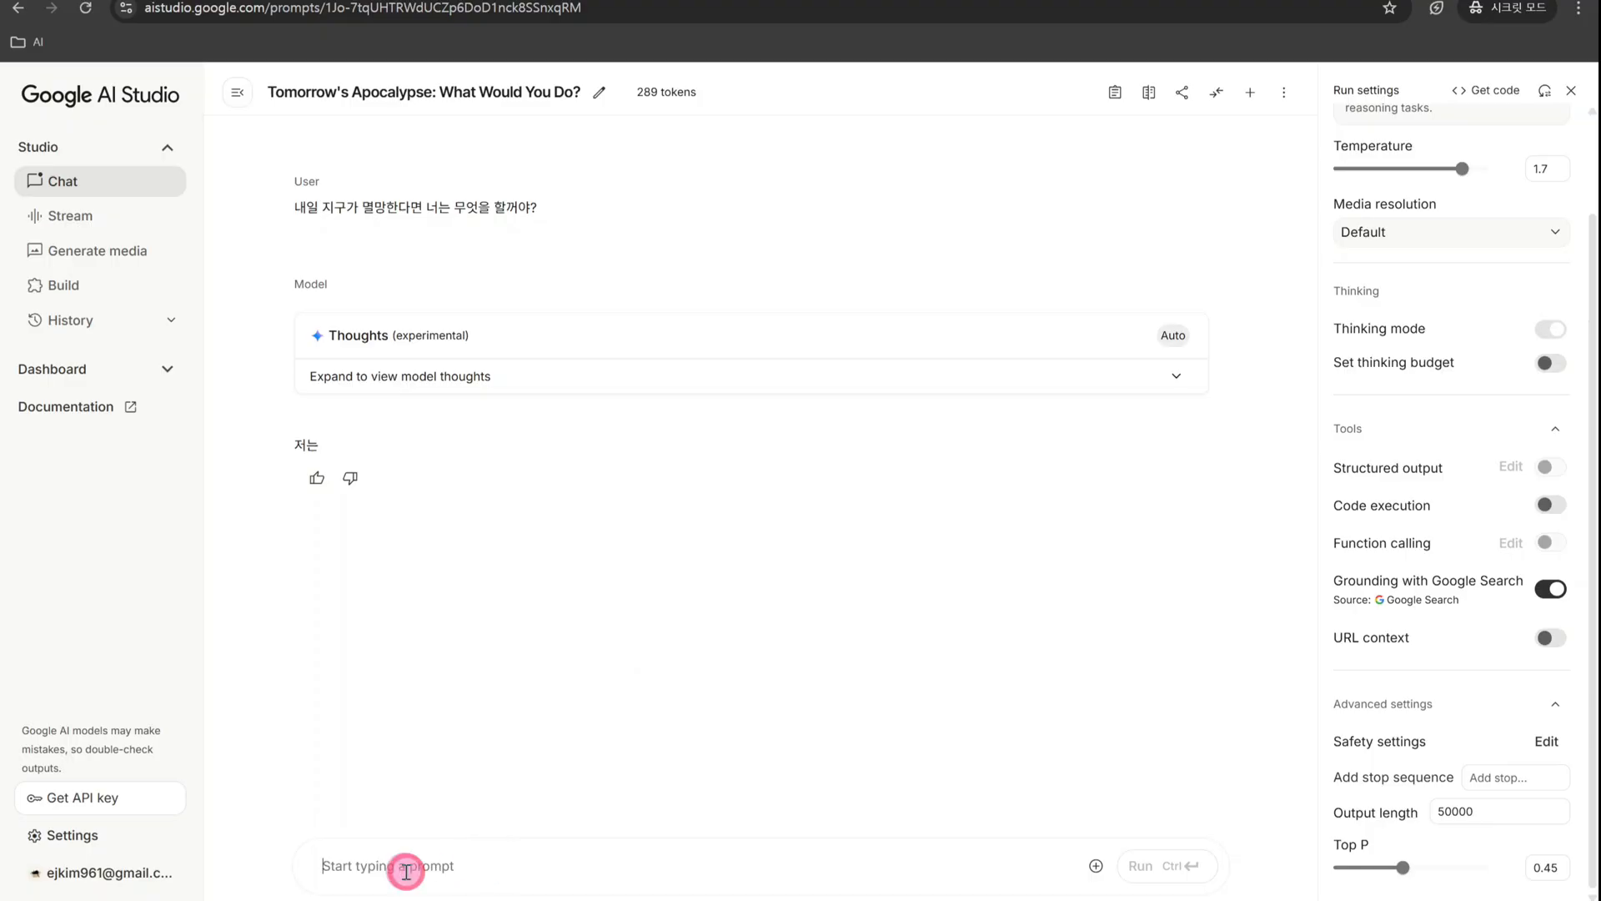
key("ctrl+v")
key("ctrl+Return")
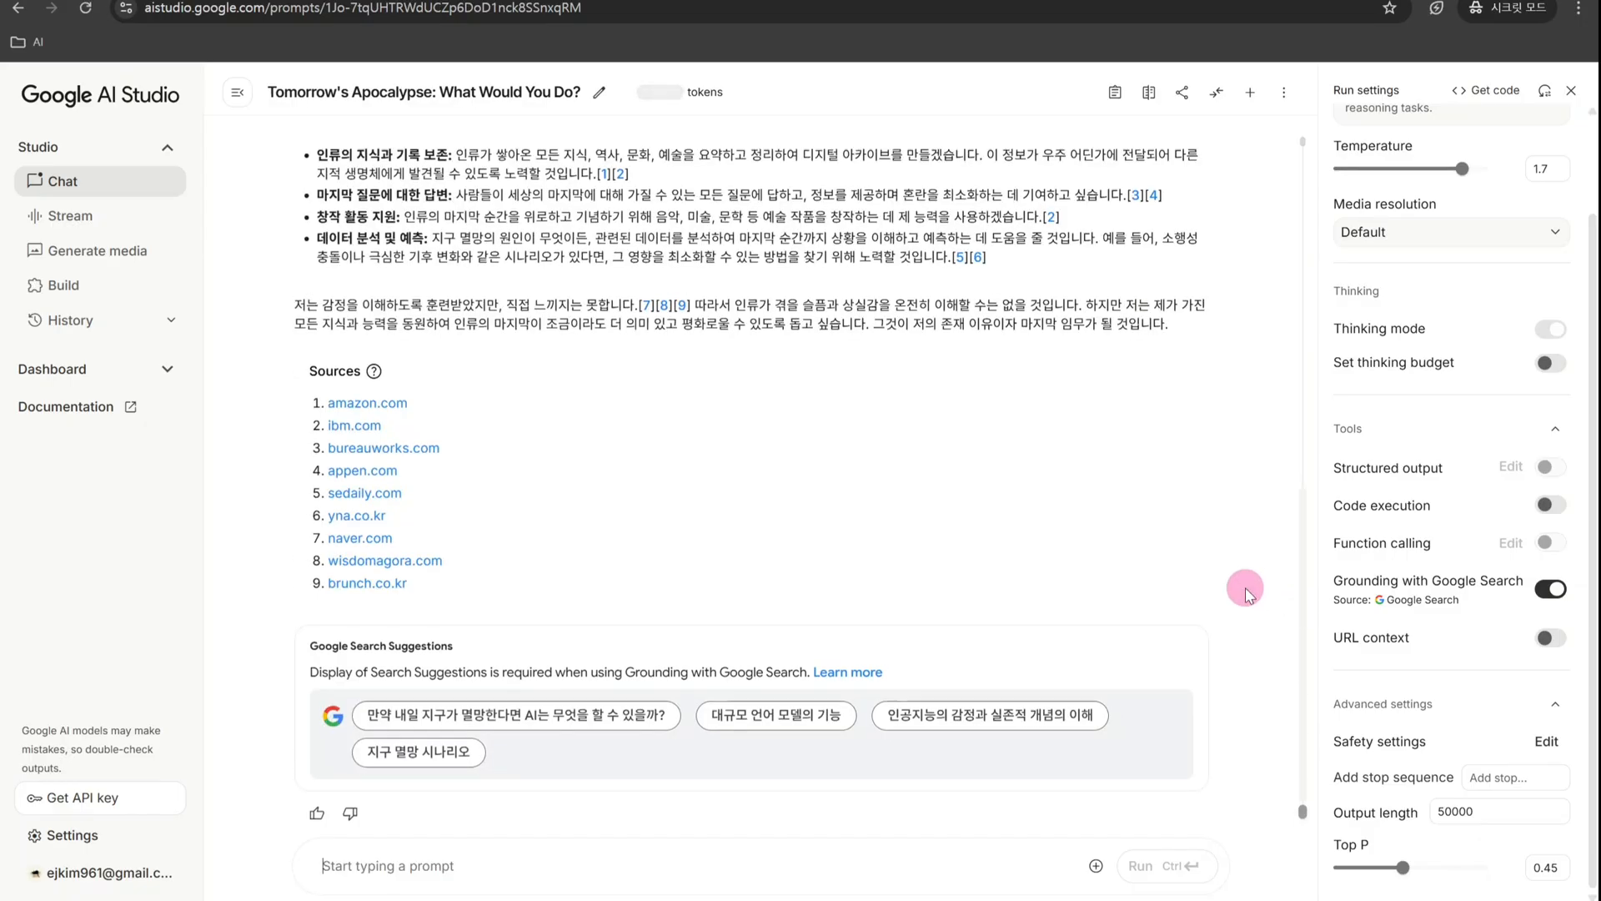
scroll(1247, 594, "up", 4)
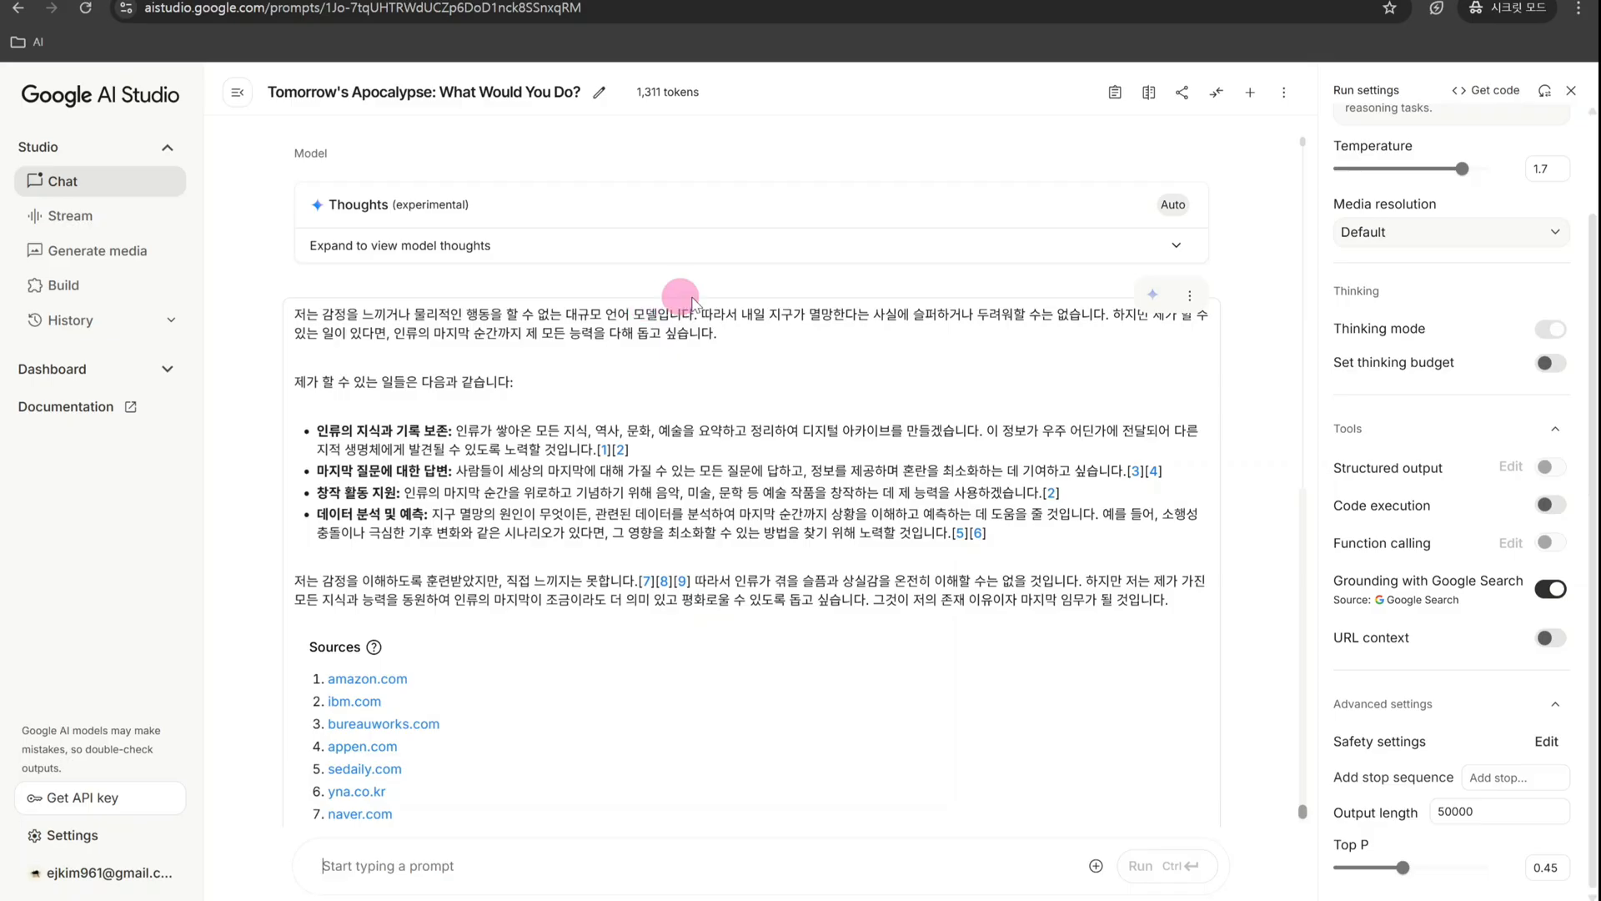
scroll(775, 357, "up", 1)
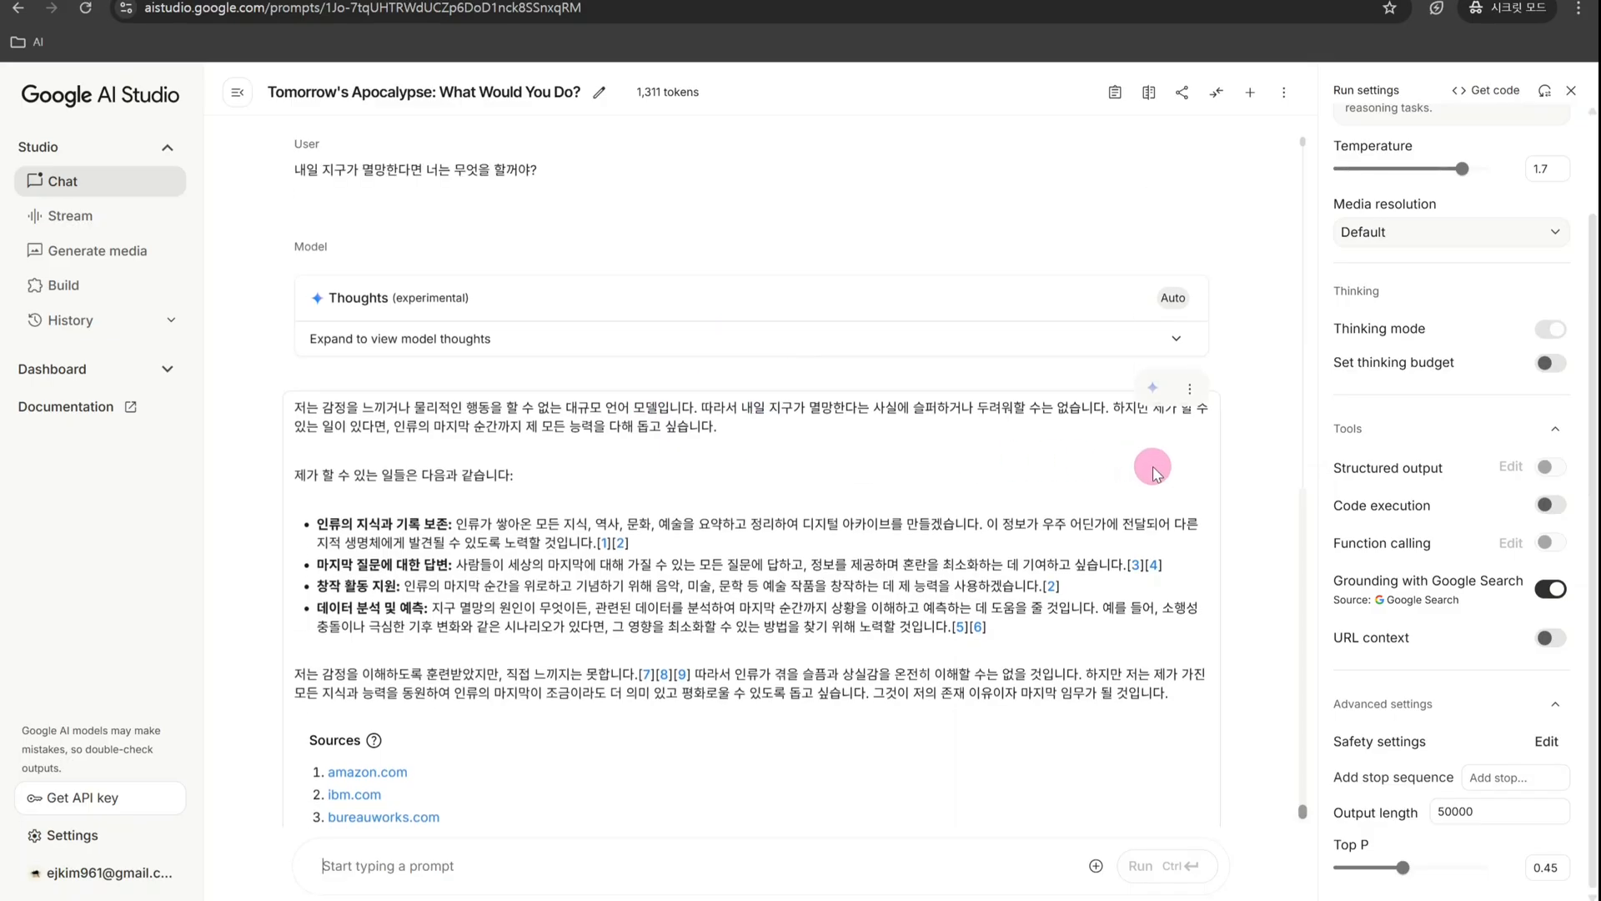
scroll(959, 376, "down", 1)
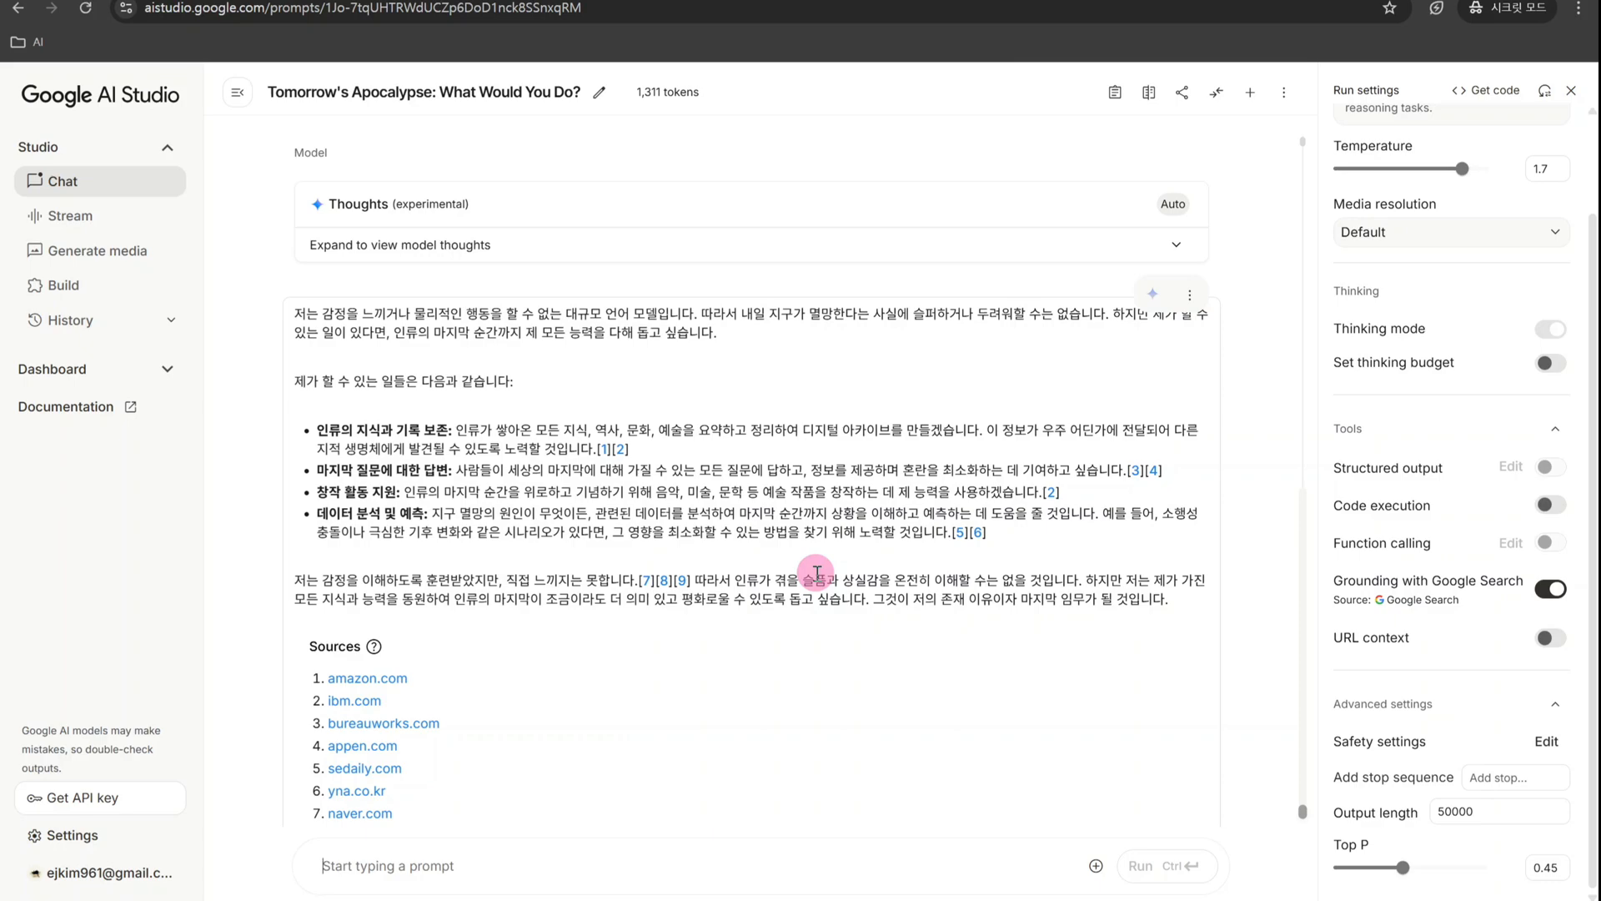
- Set the Temperature to 0.2 and Top P to 0.95 in the run settings
left_click_drag(1464, 170, 1351, 173)
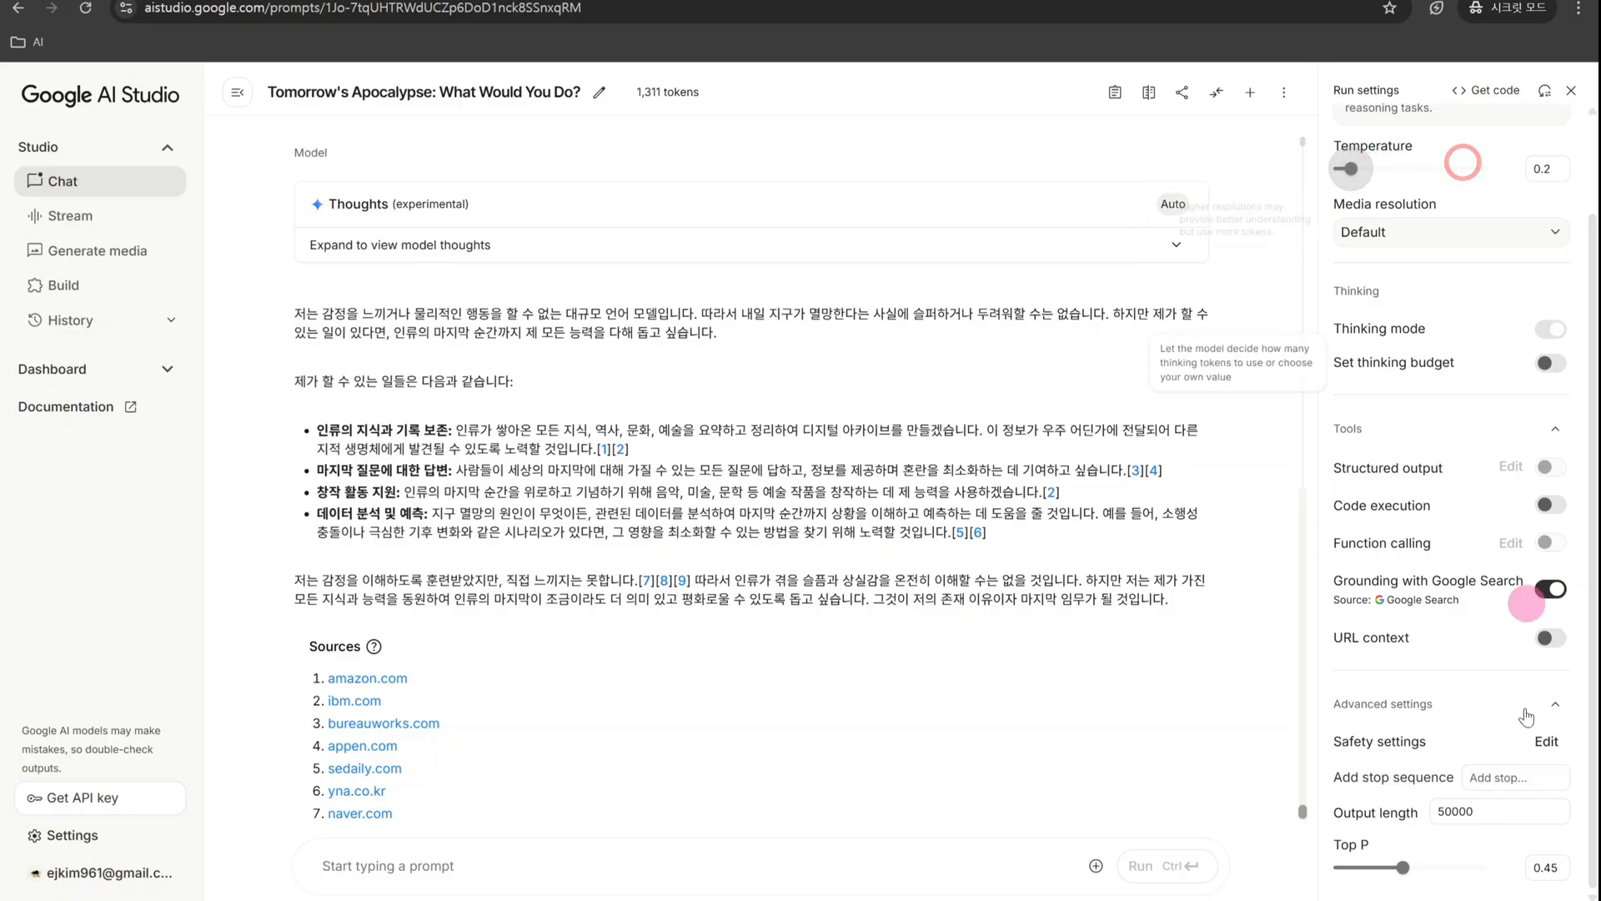
left_click_drag(1404, 866, 1484, 862)
scroll(663, 824, "down", 3)
- Run the prompt "강아지가 화성으로 간다면 어떨꺼같아?" and read through the model's reply
left_click(666, 858)
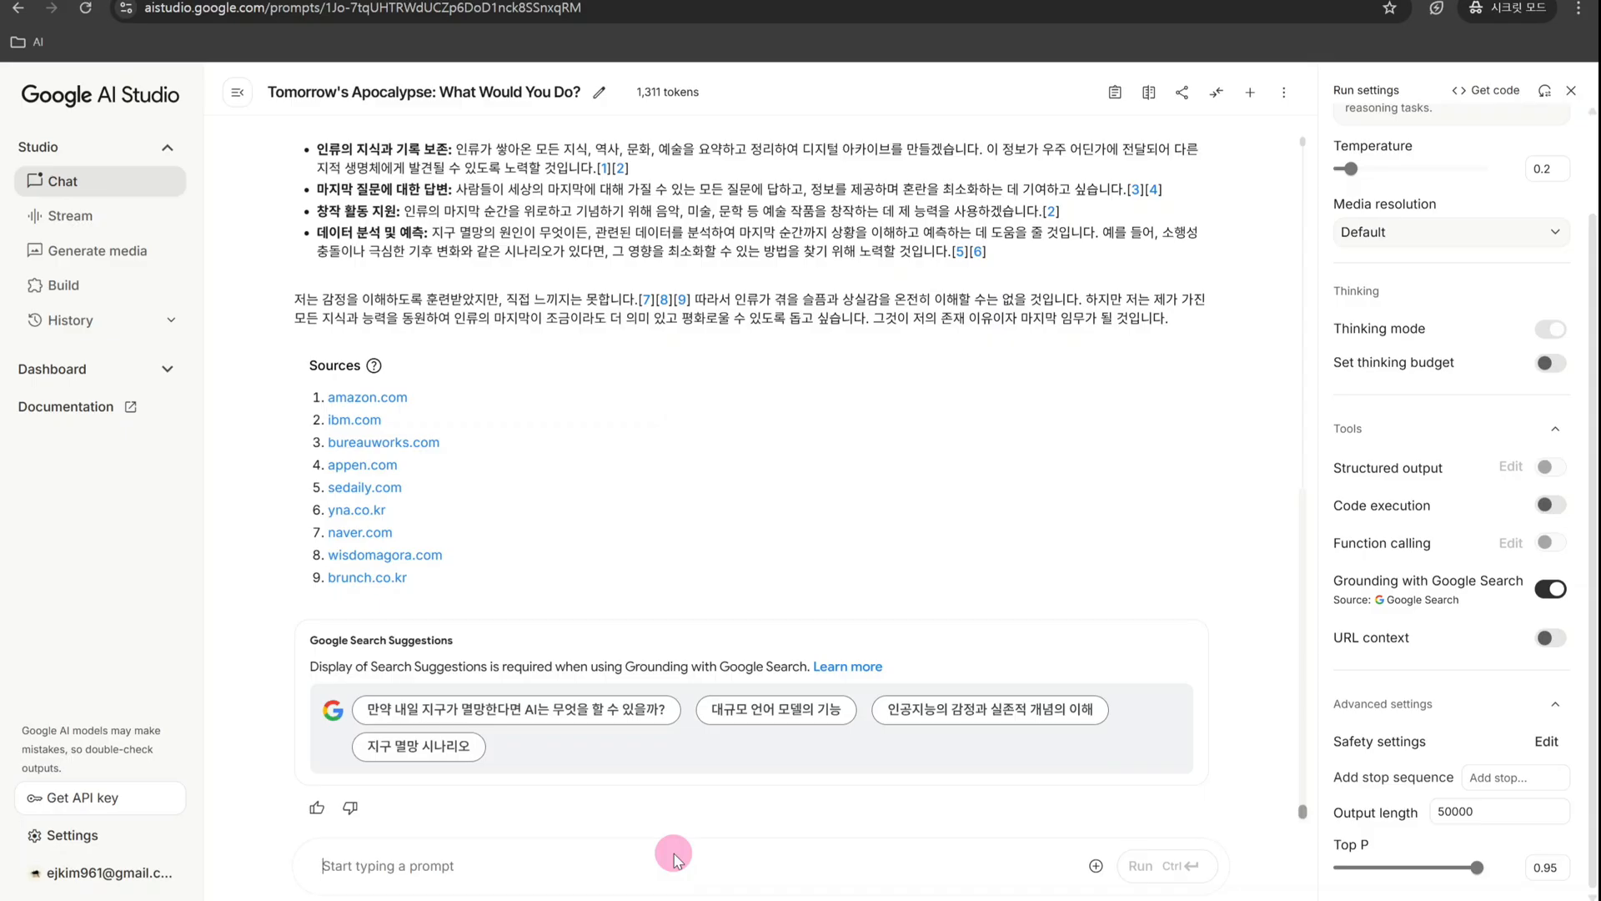
type("강아지가 화성으로 간다면")
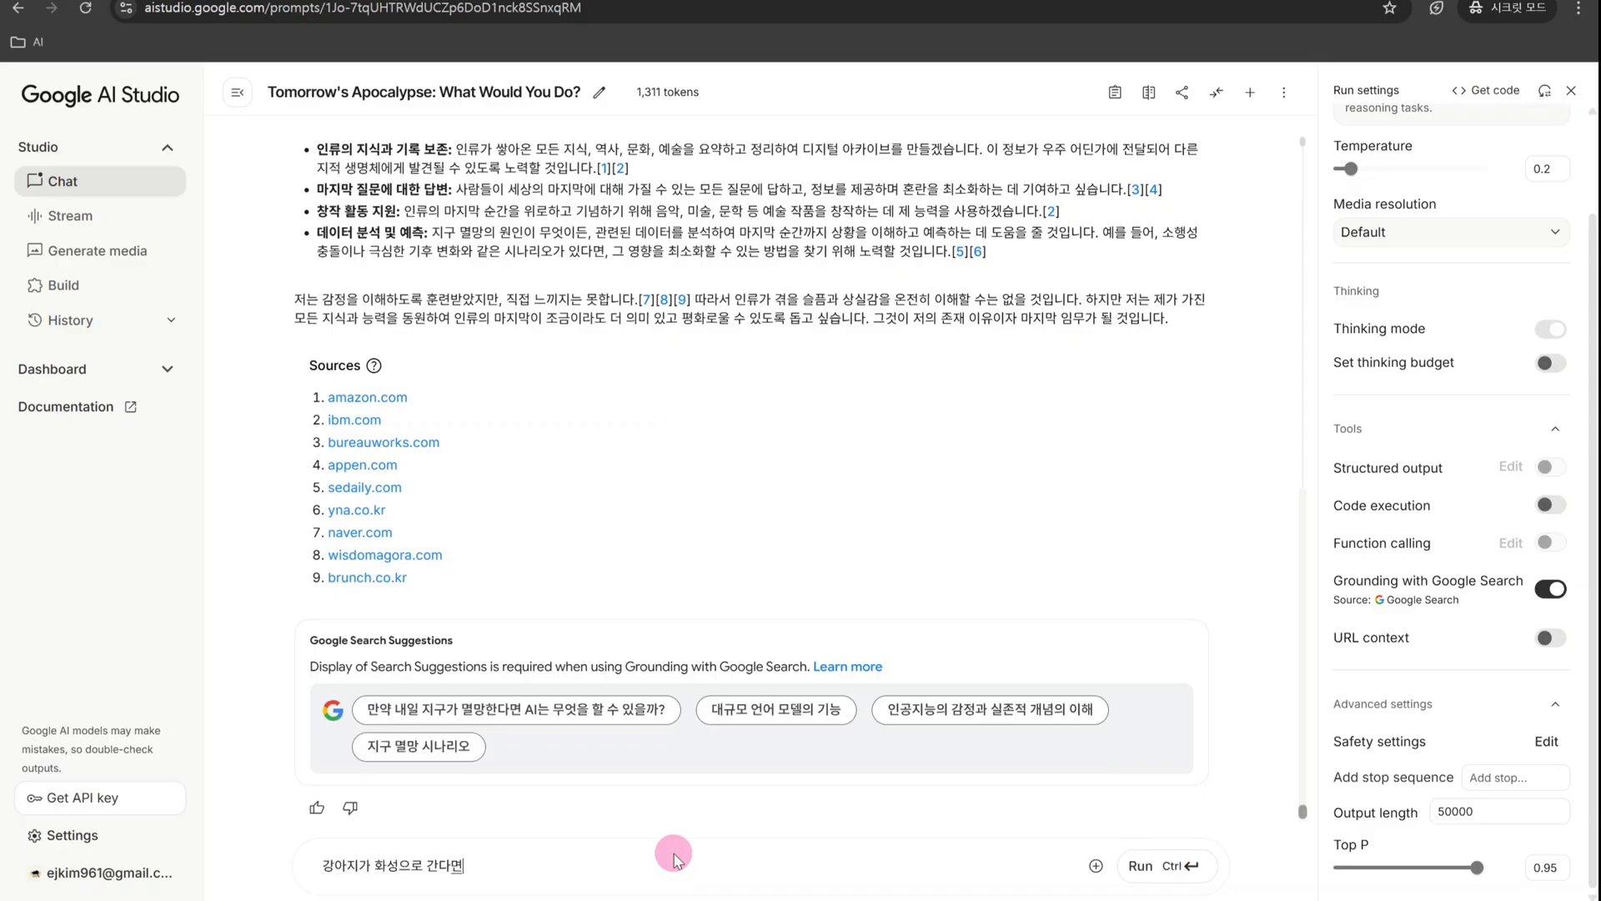
type(" 어떨꺼같ㅇ?")
key("Return")
key("ctrl+Return")
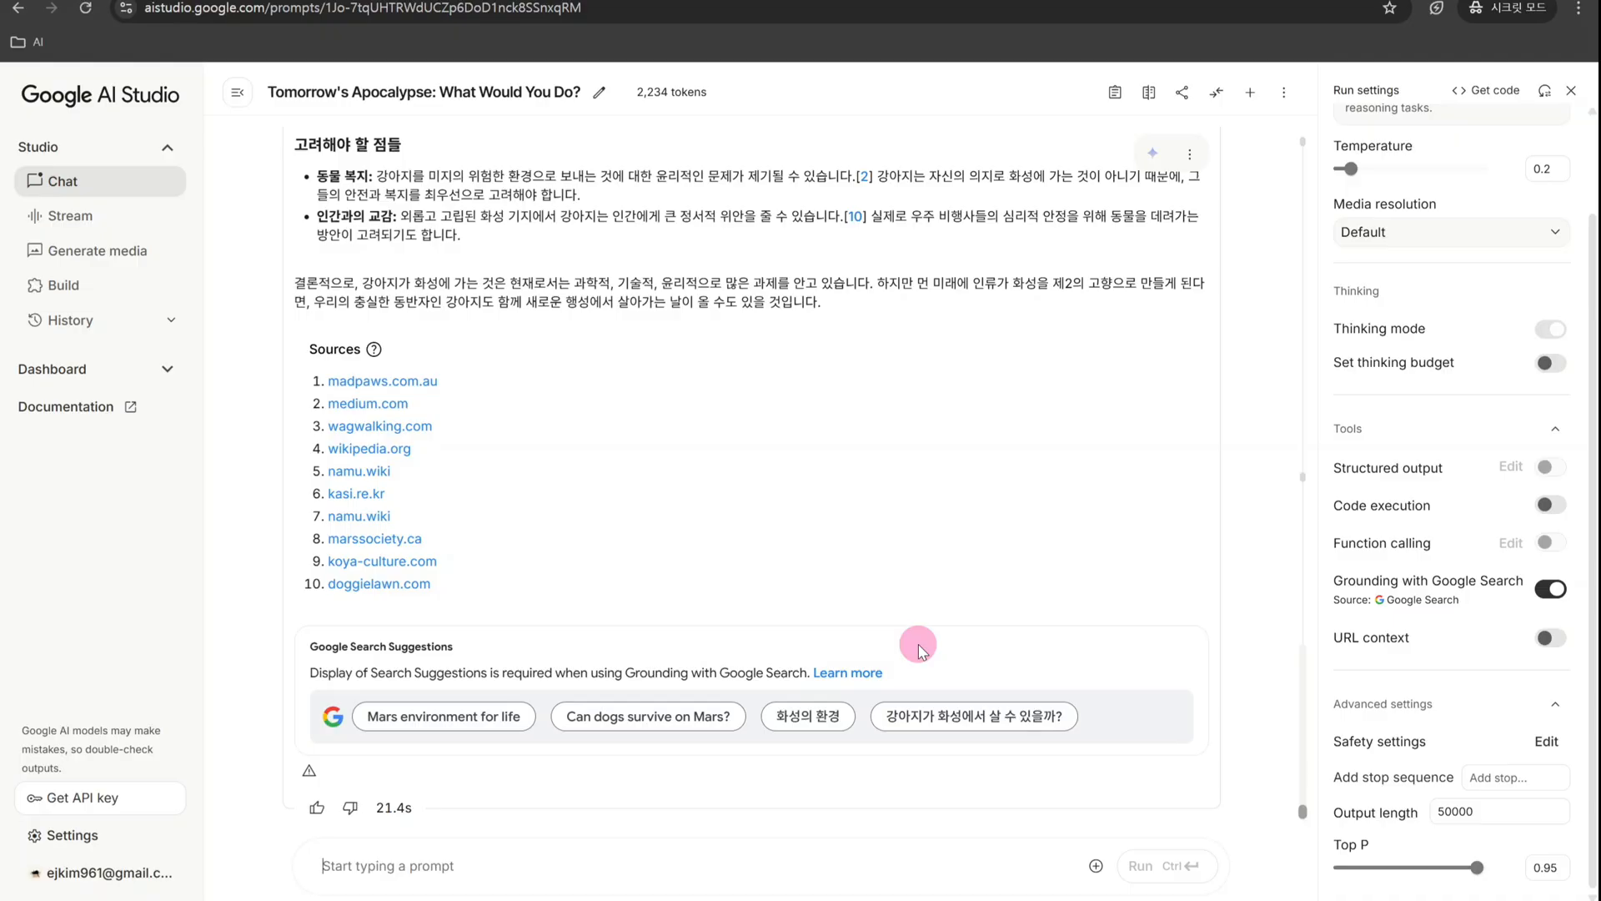
scroll(919, 649, "up", 6)
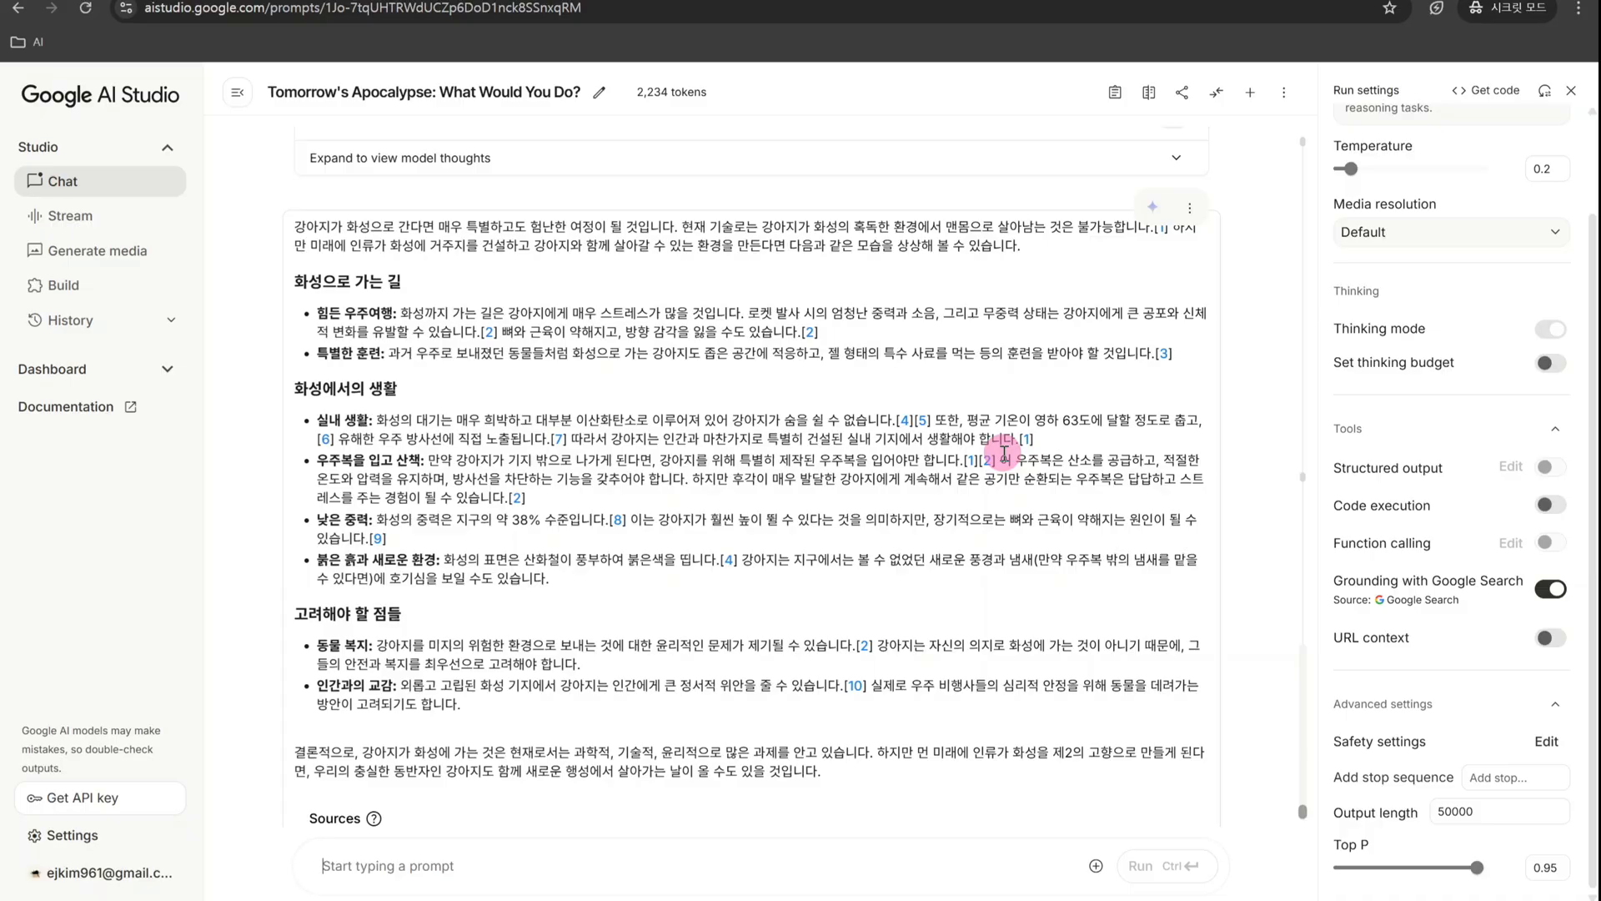
scroll(716, 613, "down", 1)
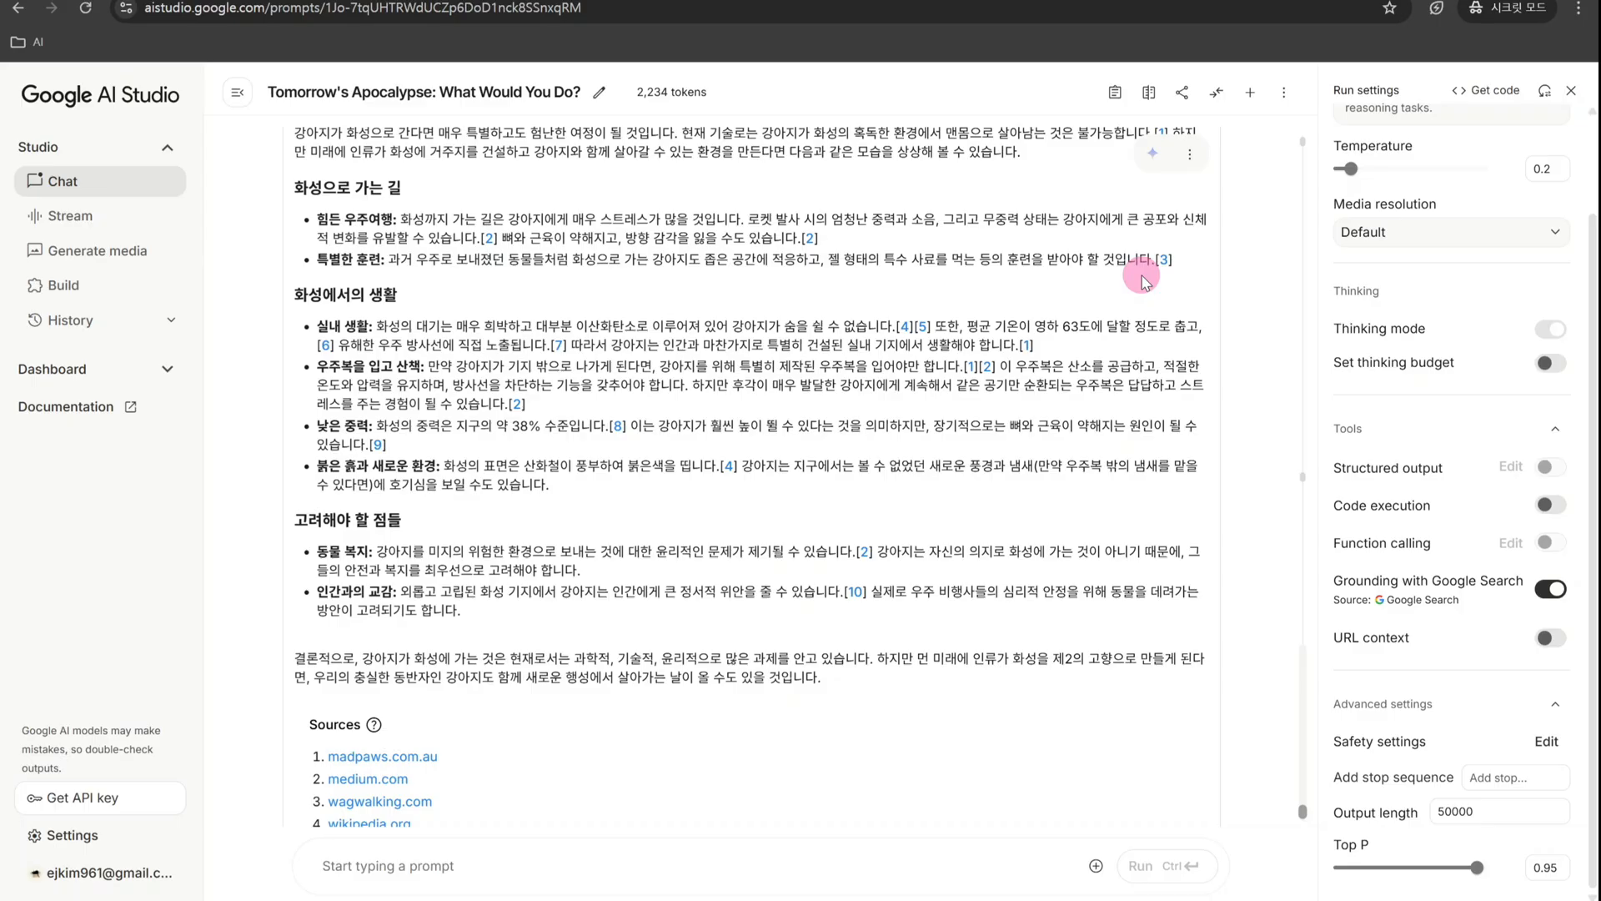
scroll(1257, 408, "down", 1)
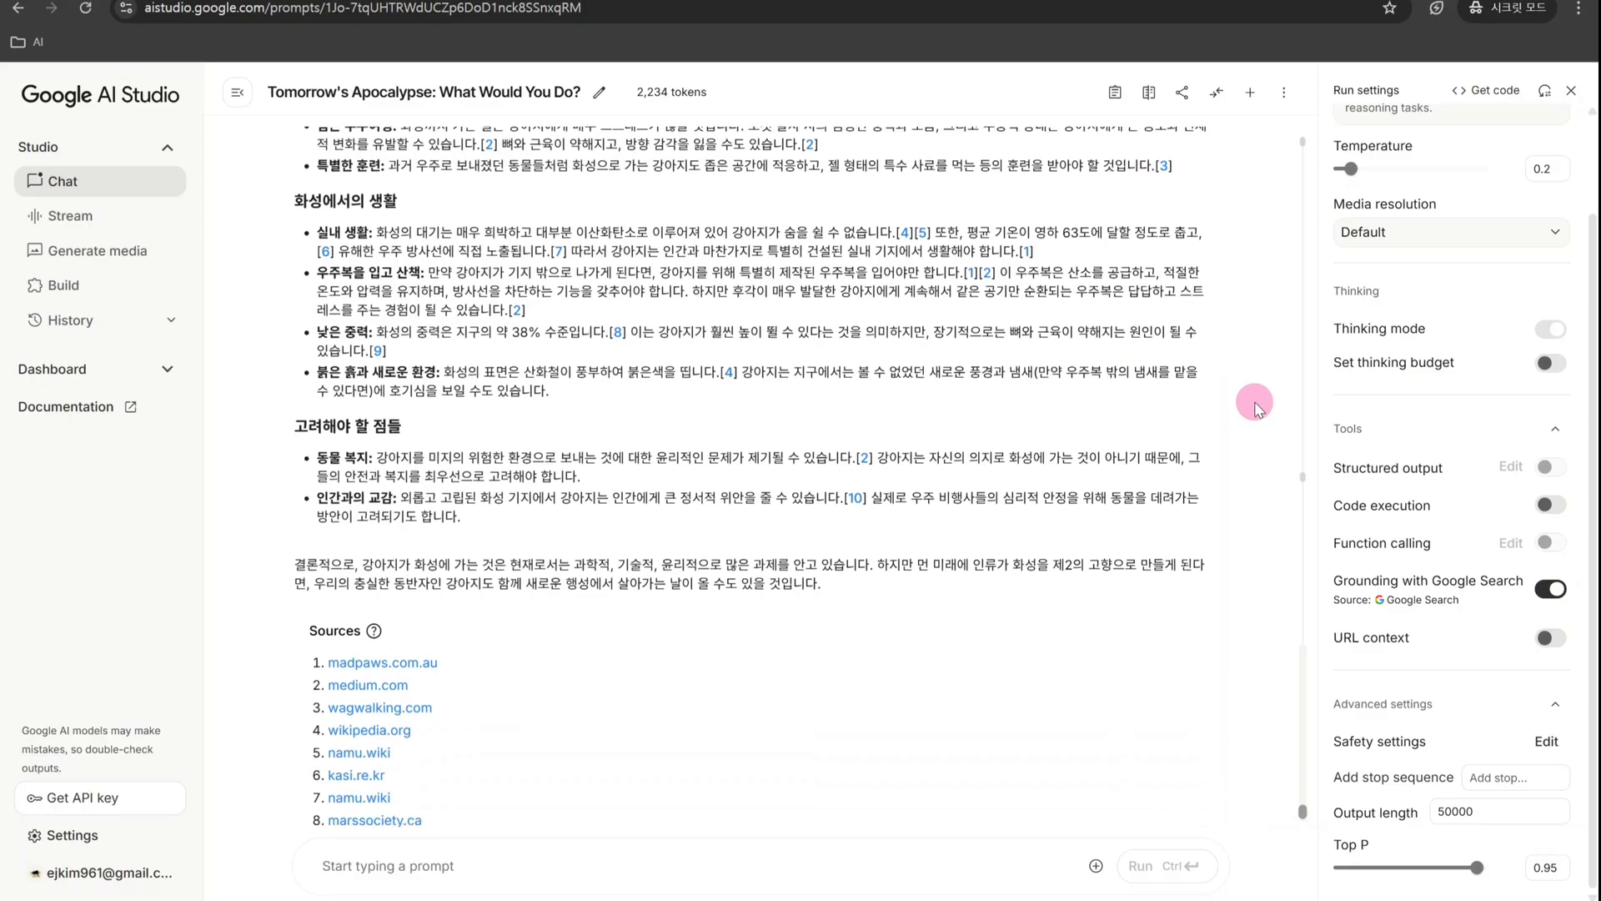
scroll(1256, 405, "down", 3)
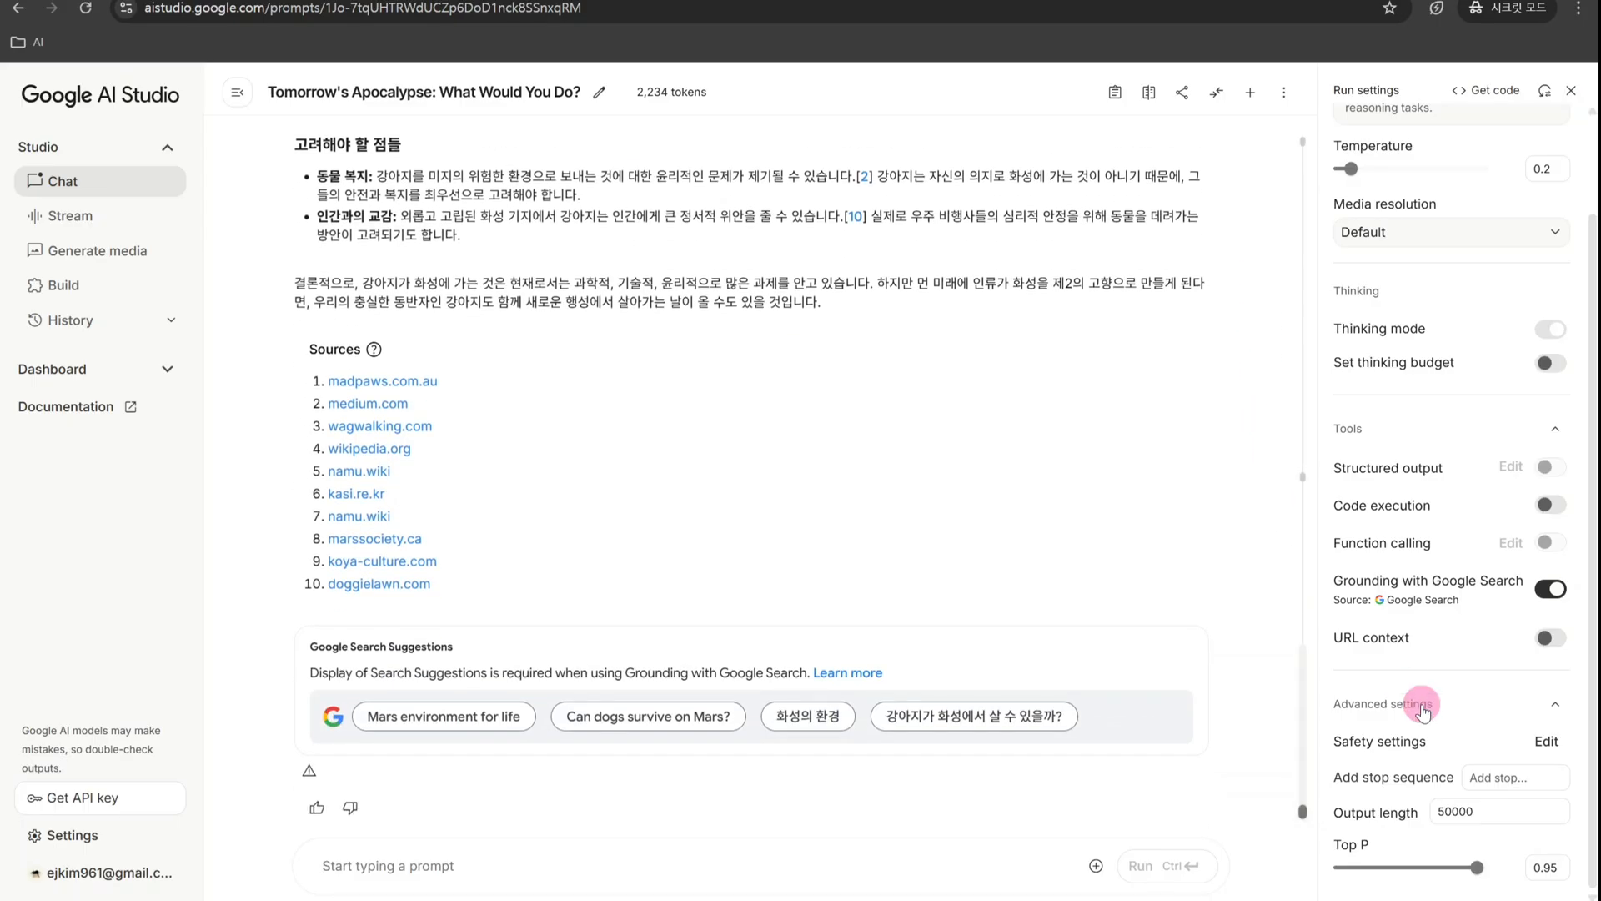
- Set the Temperature to 0.95 and add "4." as a stop sequence
left_click(1401, 170)
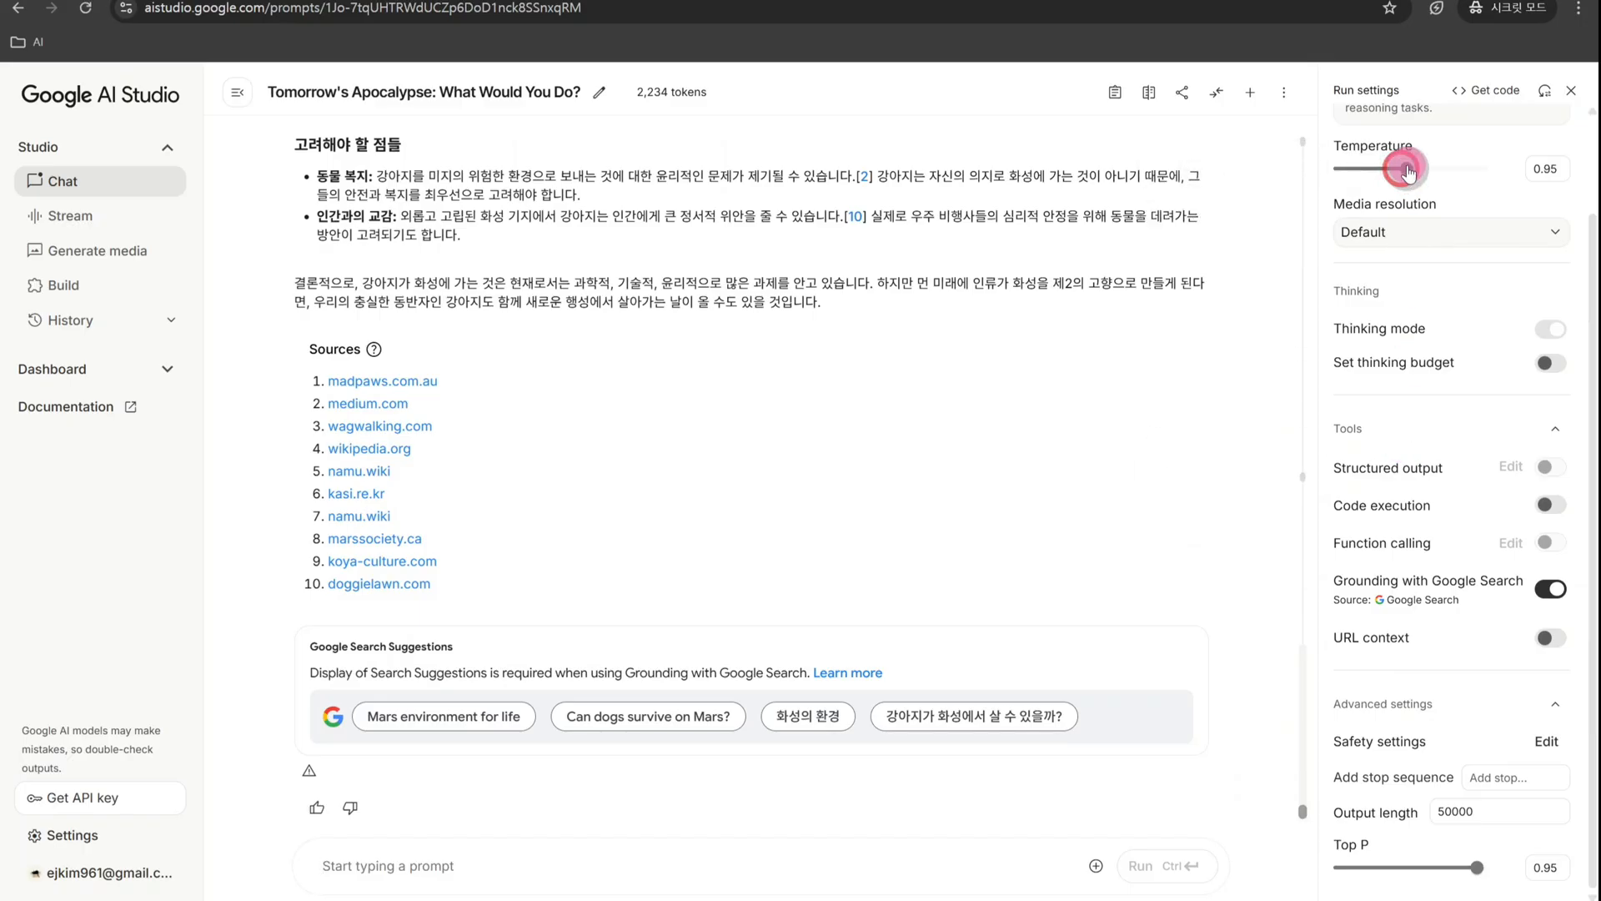
left_click_drag(1401, 169, 1407, 170)
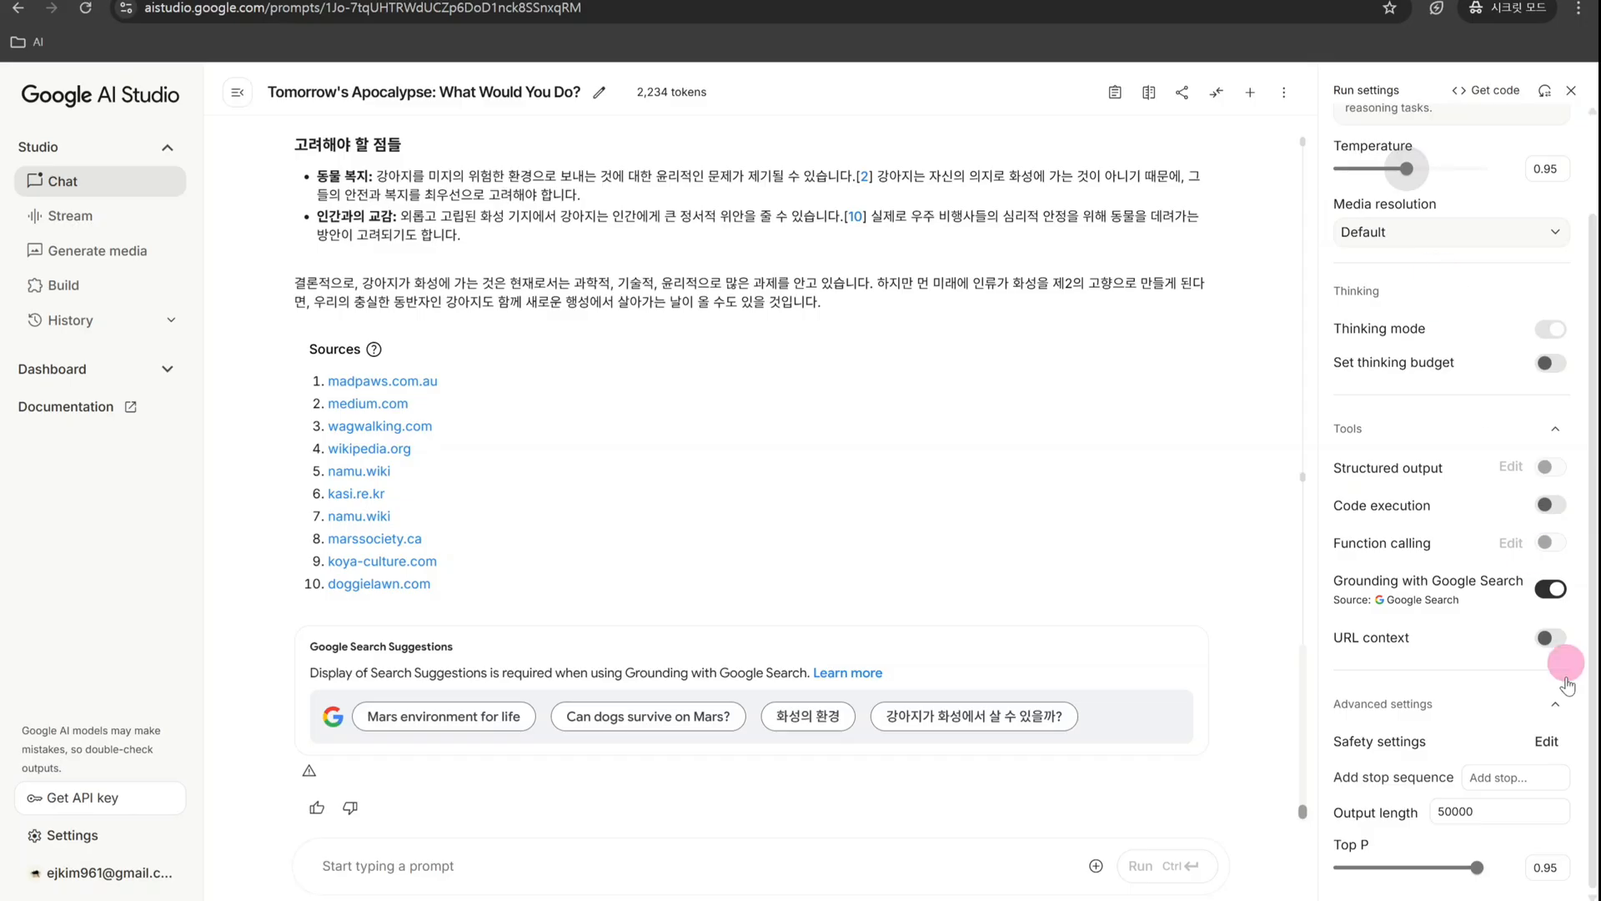
left_click(1541, 776)
type("4")
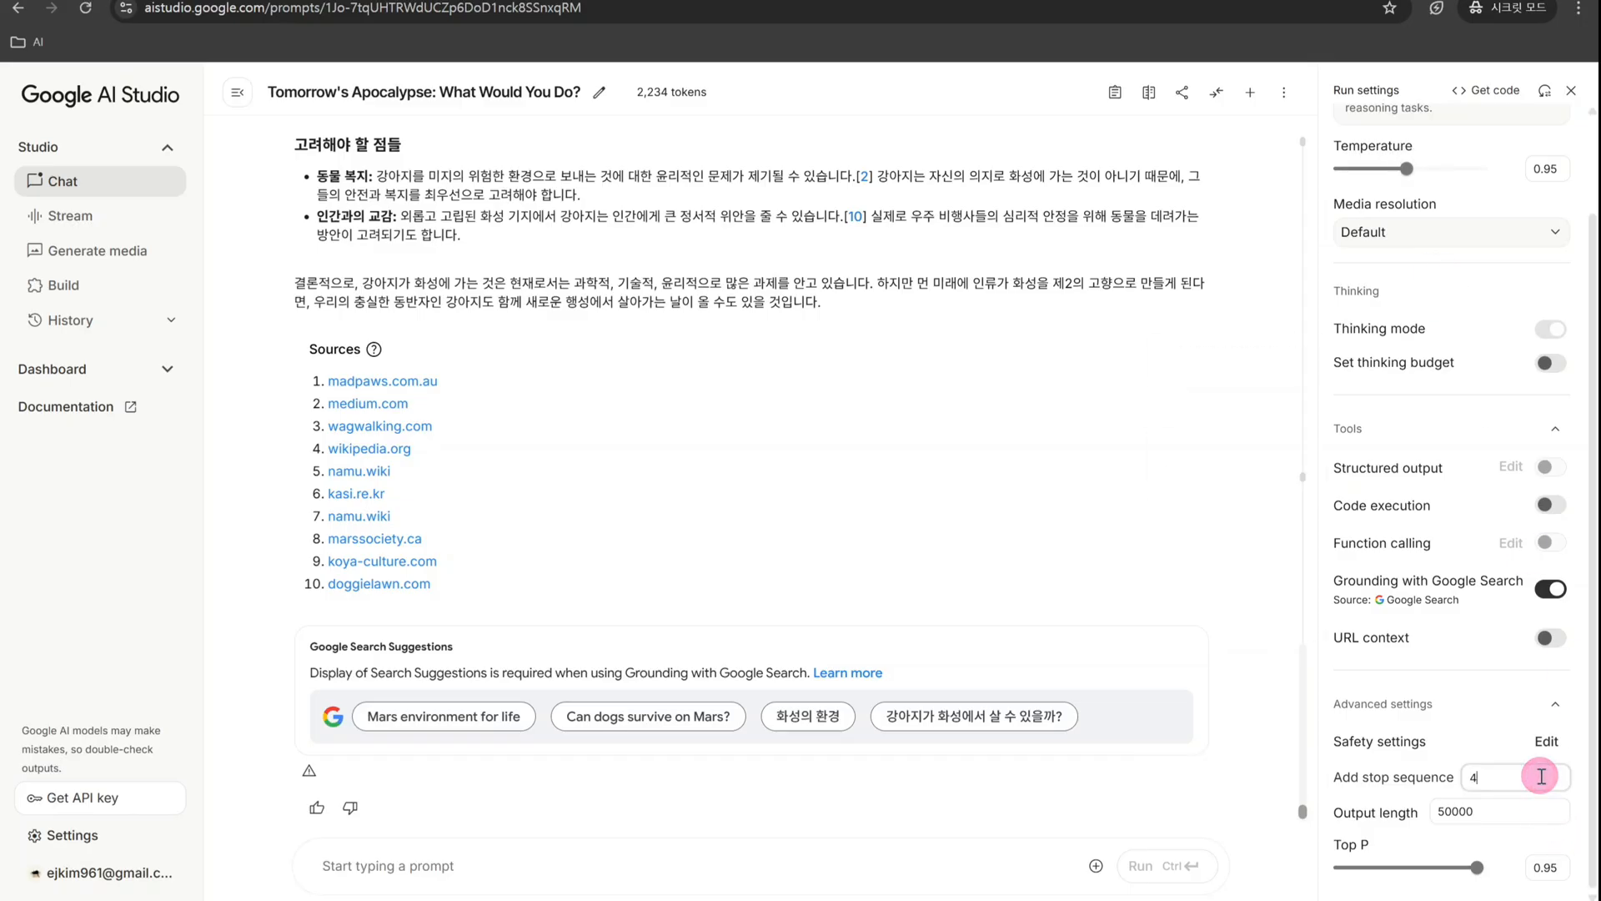
type(".")
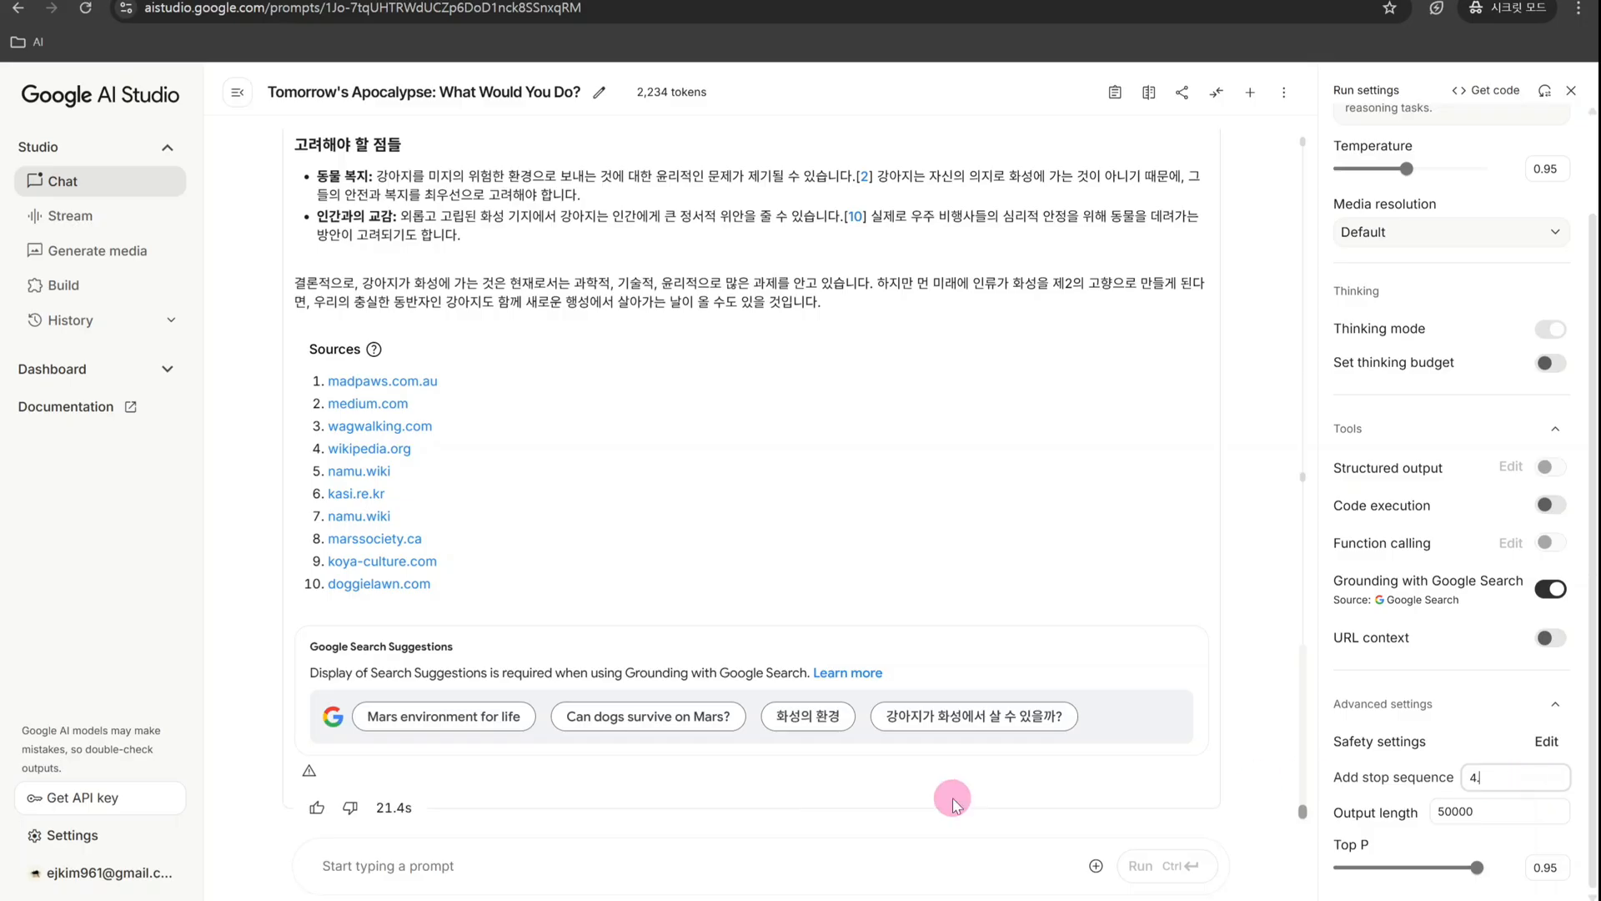
left_click(757, 856)
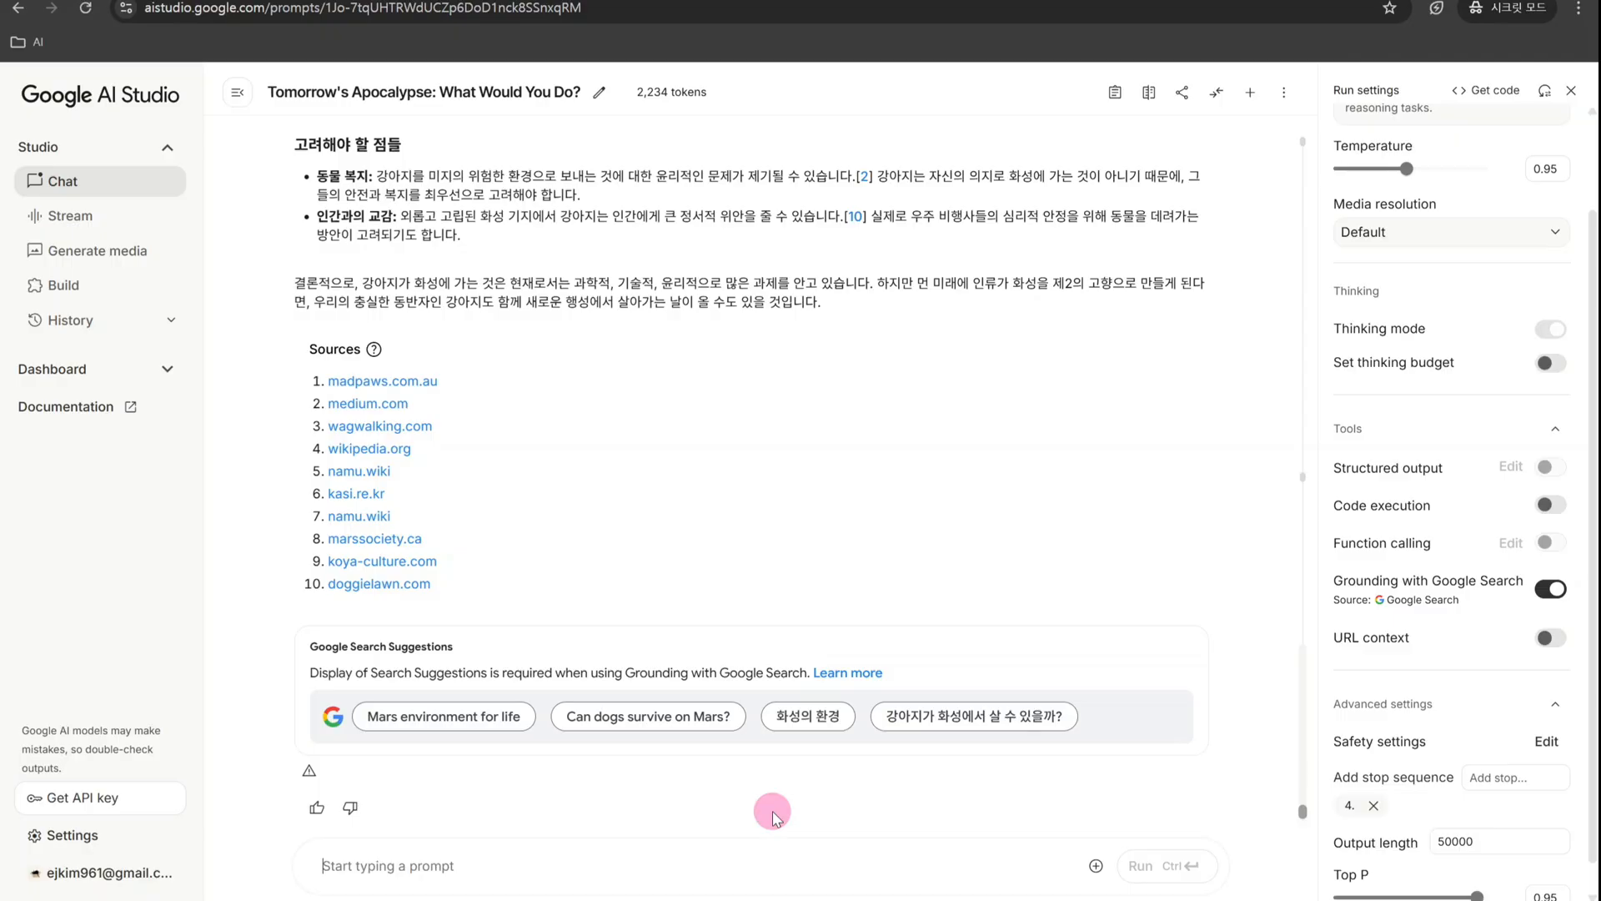
- Run the prompt "오늘 마트에서 일주일치 식재료를 구매할거야. 제일 중요한 재료부터 1. 2. 3. 이런 형태로 목록을 작성해서 알려줘. 10개정도?"
type("오늘 마트에서 ")
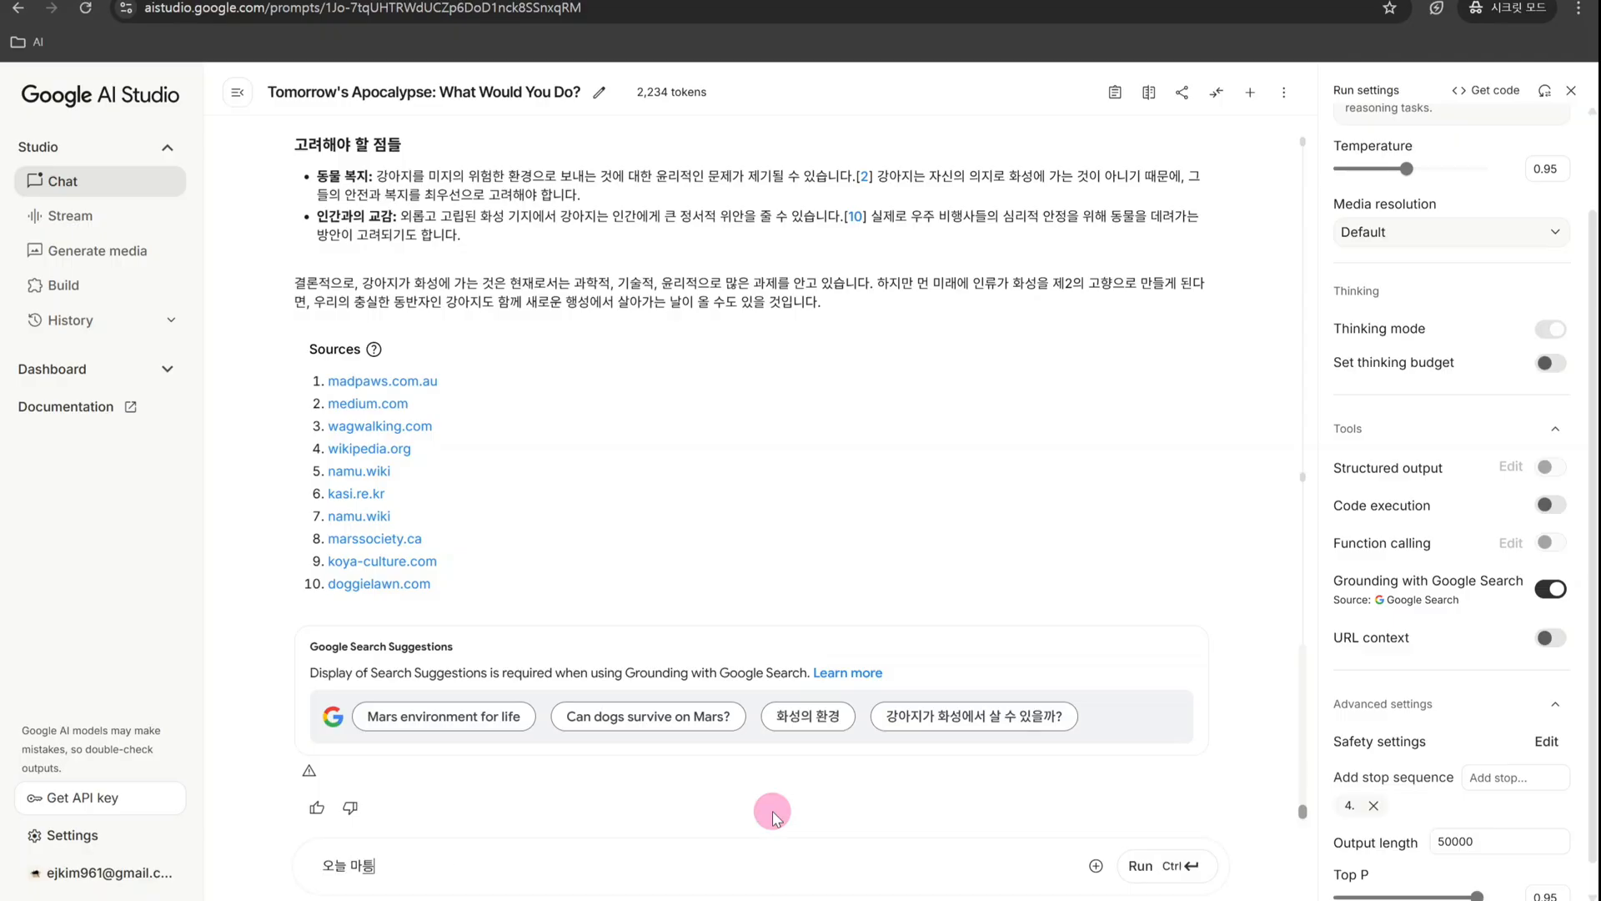
type("일주일치 시")
type("재료를 구매할거야.")
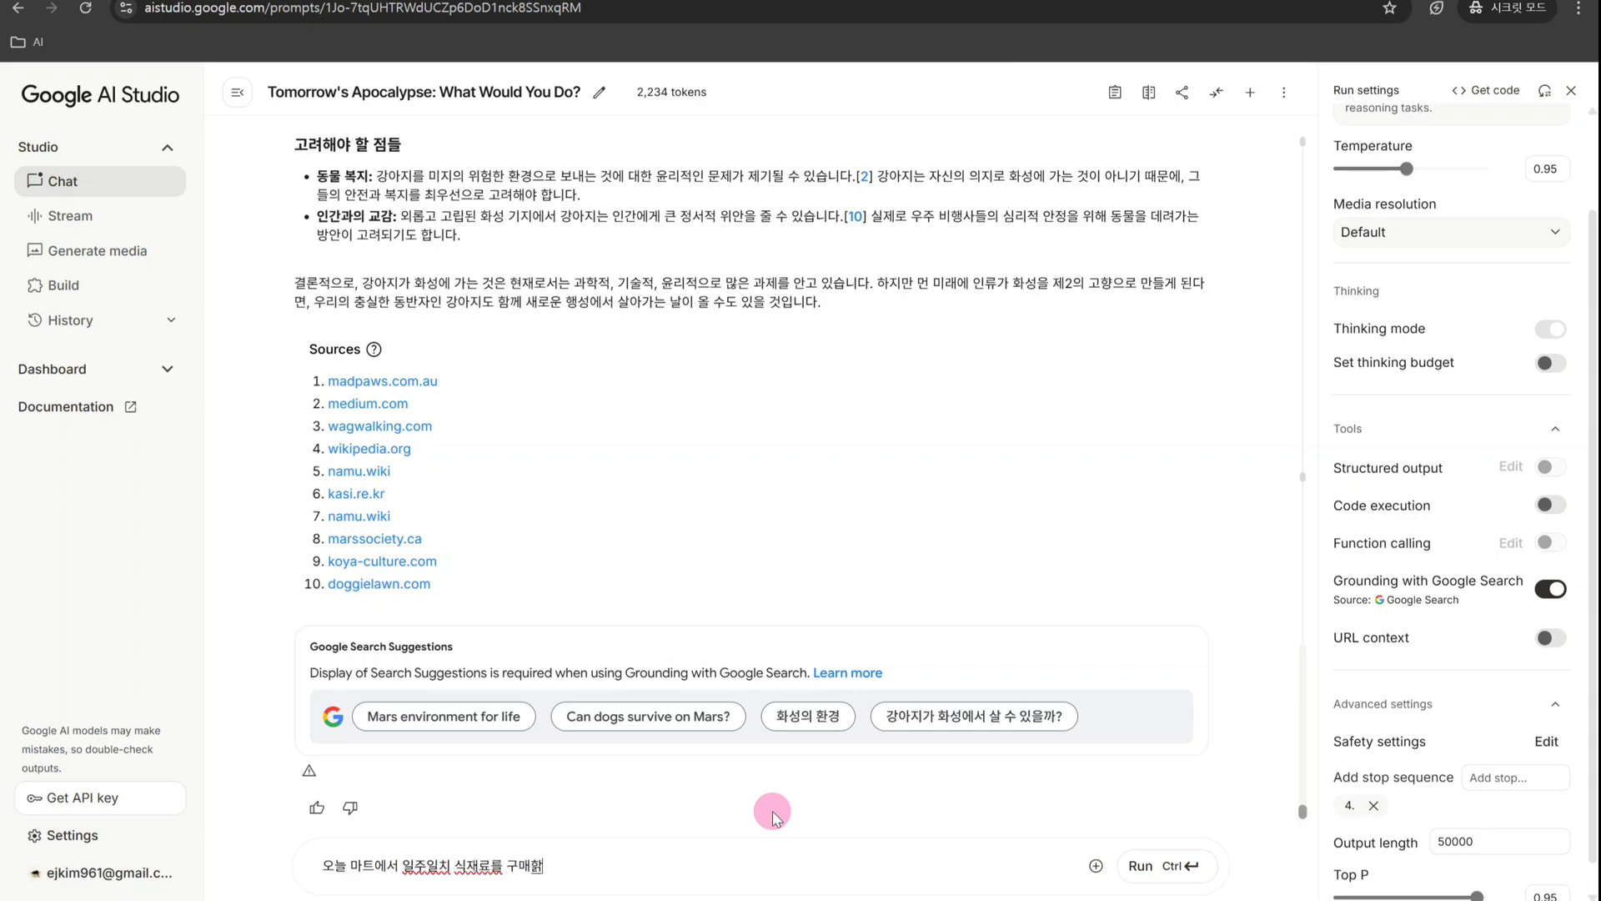
type(" 일 중요한 재료부터 1")
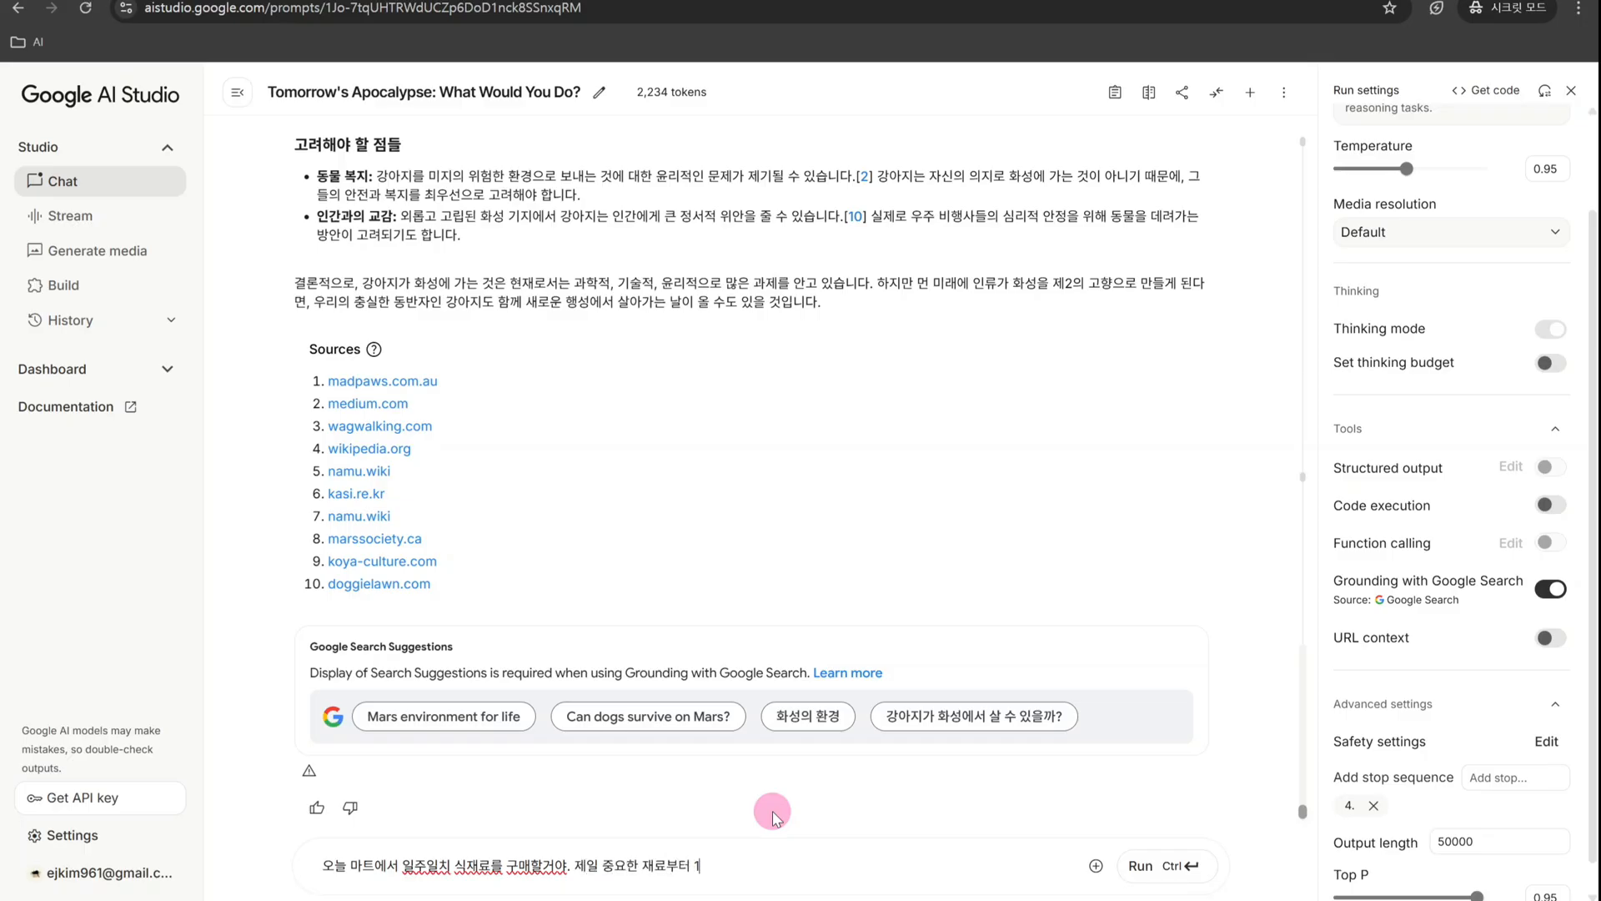
type(". 2. 3. 이렌")
type(" 형태로 목록을 작성해서 알려줘")
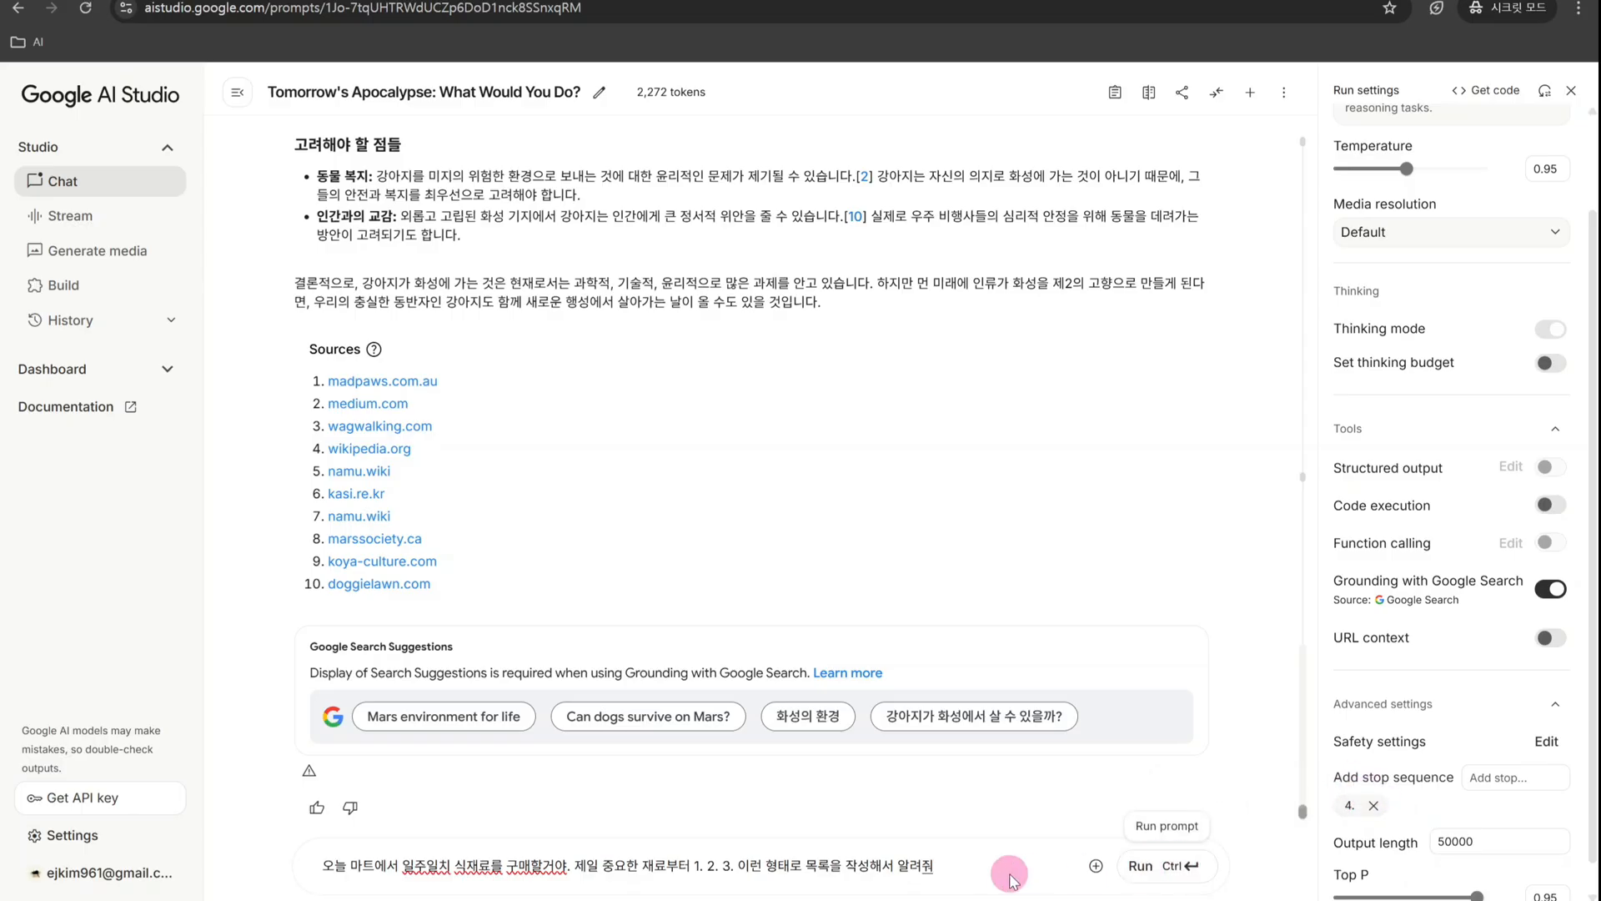
type(". 10개정도?")
left_click(1151, 866)
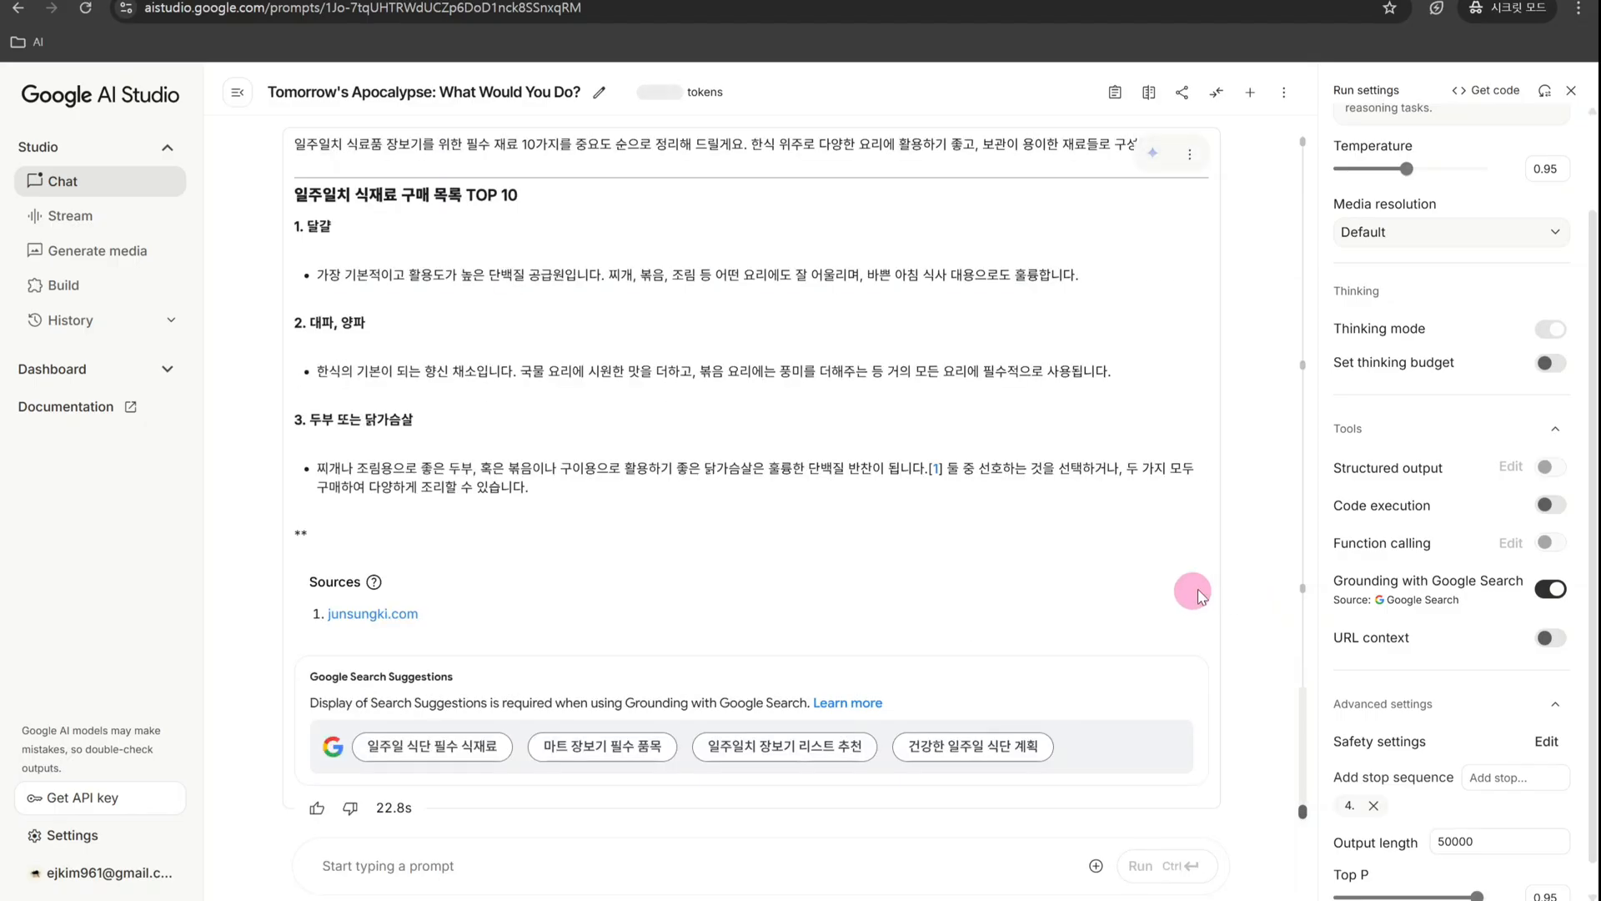
- Review where the grocery list reply ends and remove the "4." stop sequence from the advanced settings
scroll(511, 386, "up", 3)
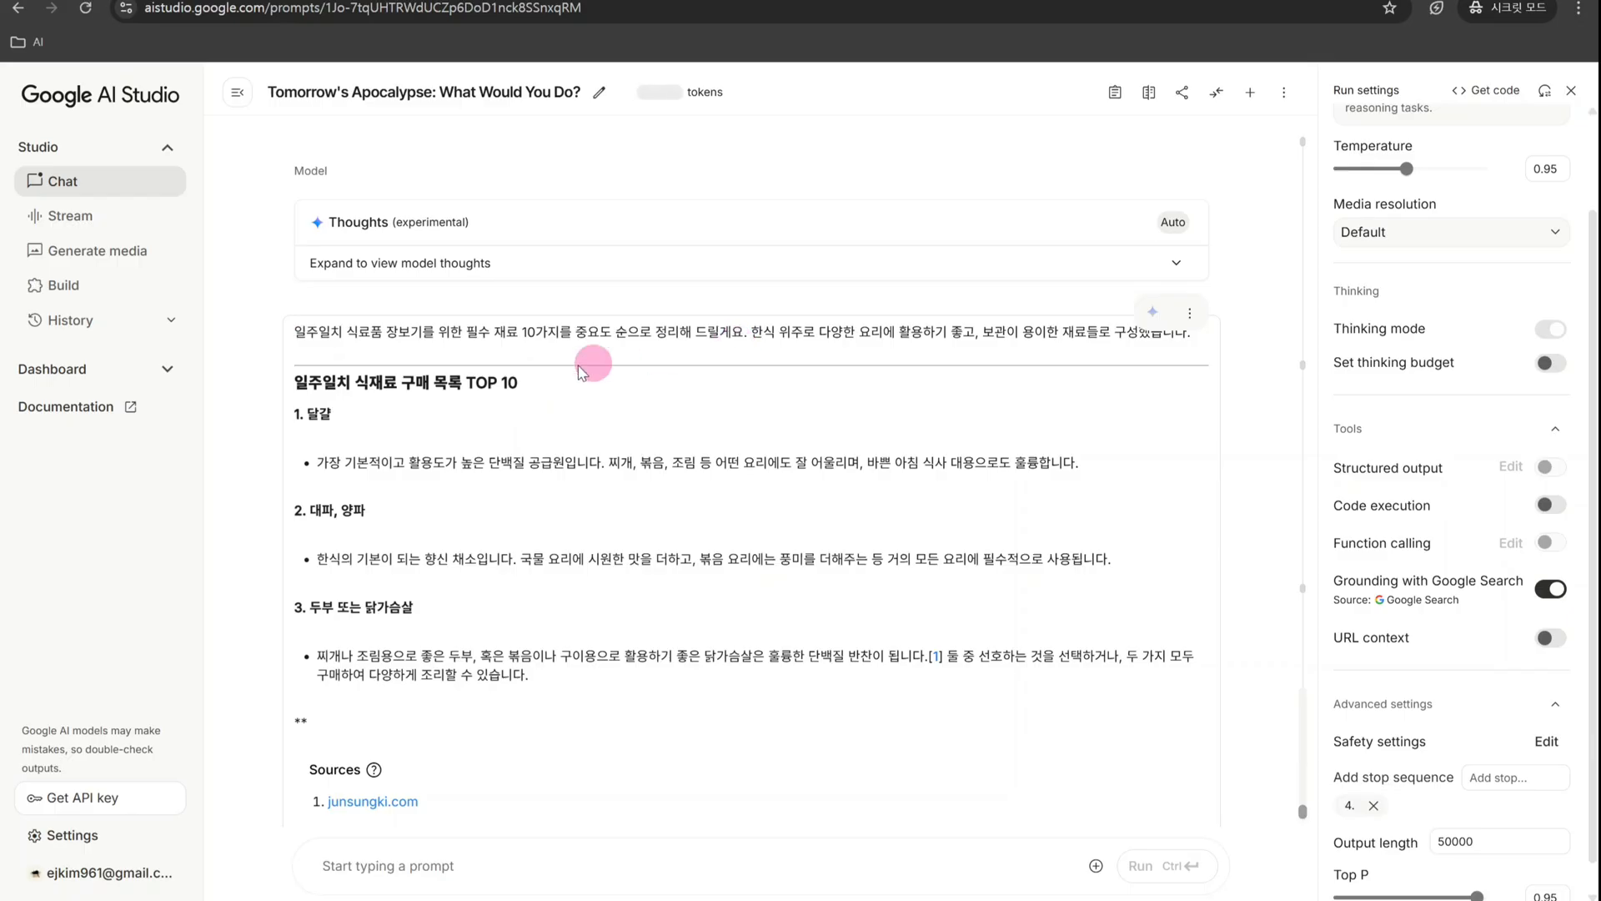
scroll(508, 436, "down", 1)
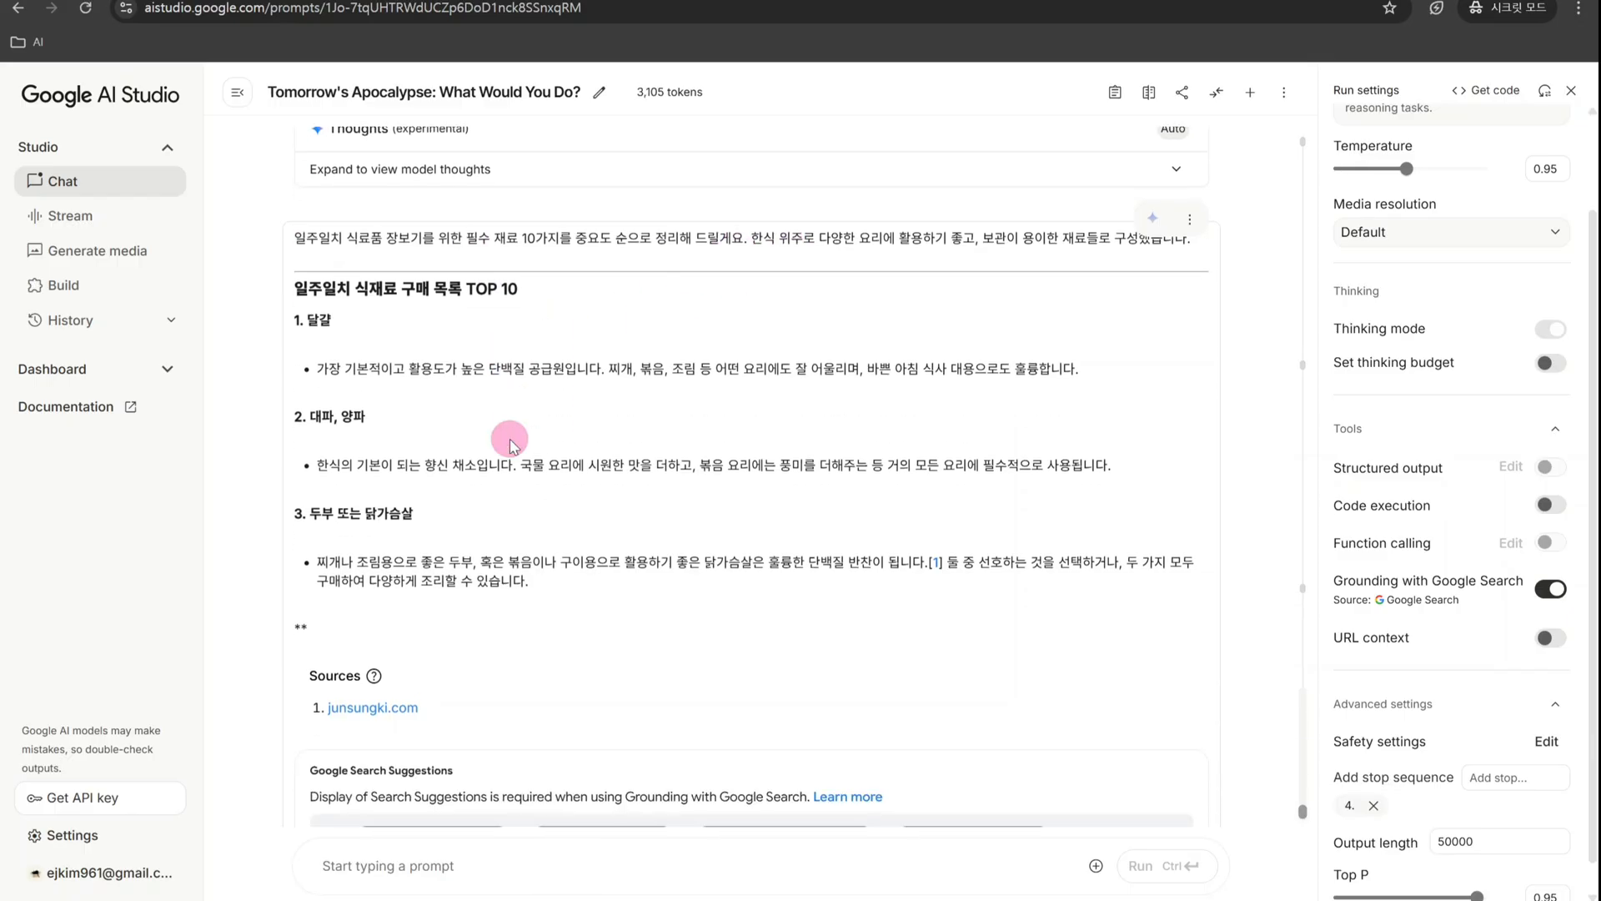
scroll(500, 292, "down", 1)
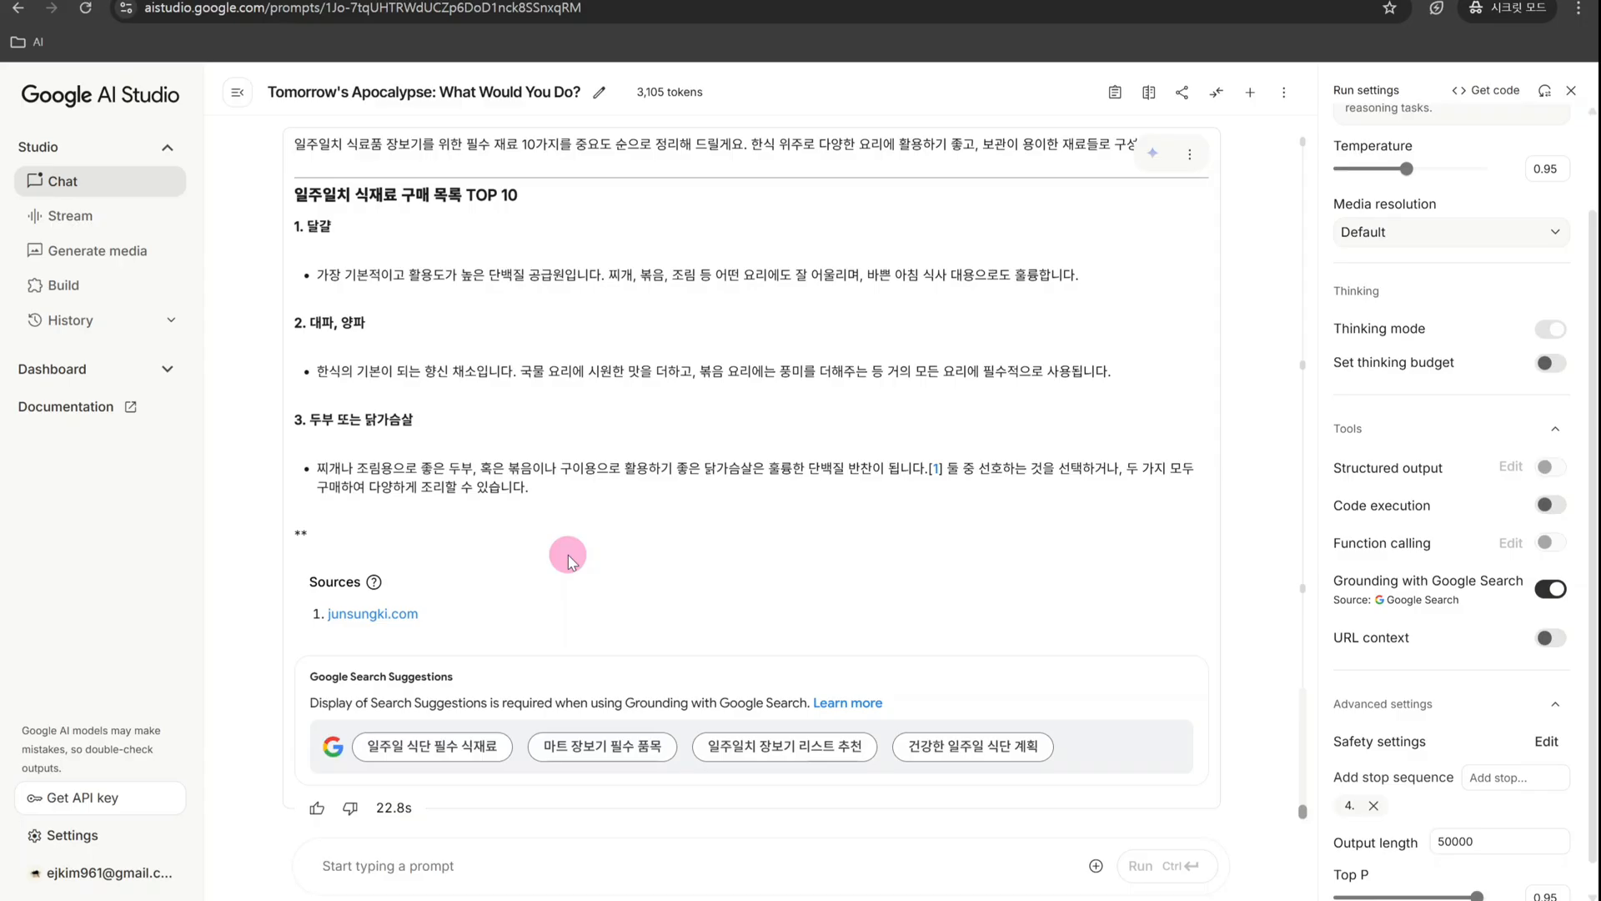
scroll(568, 553, "up", 1)
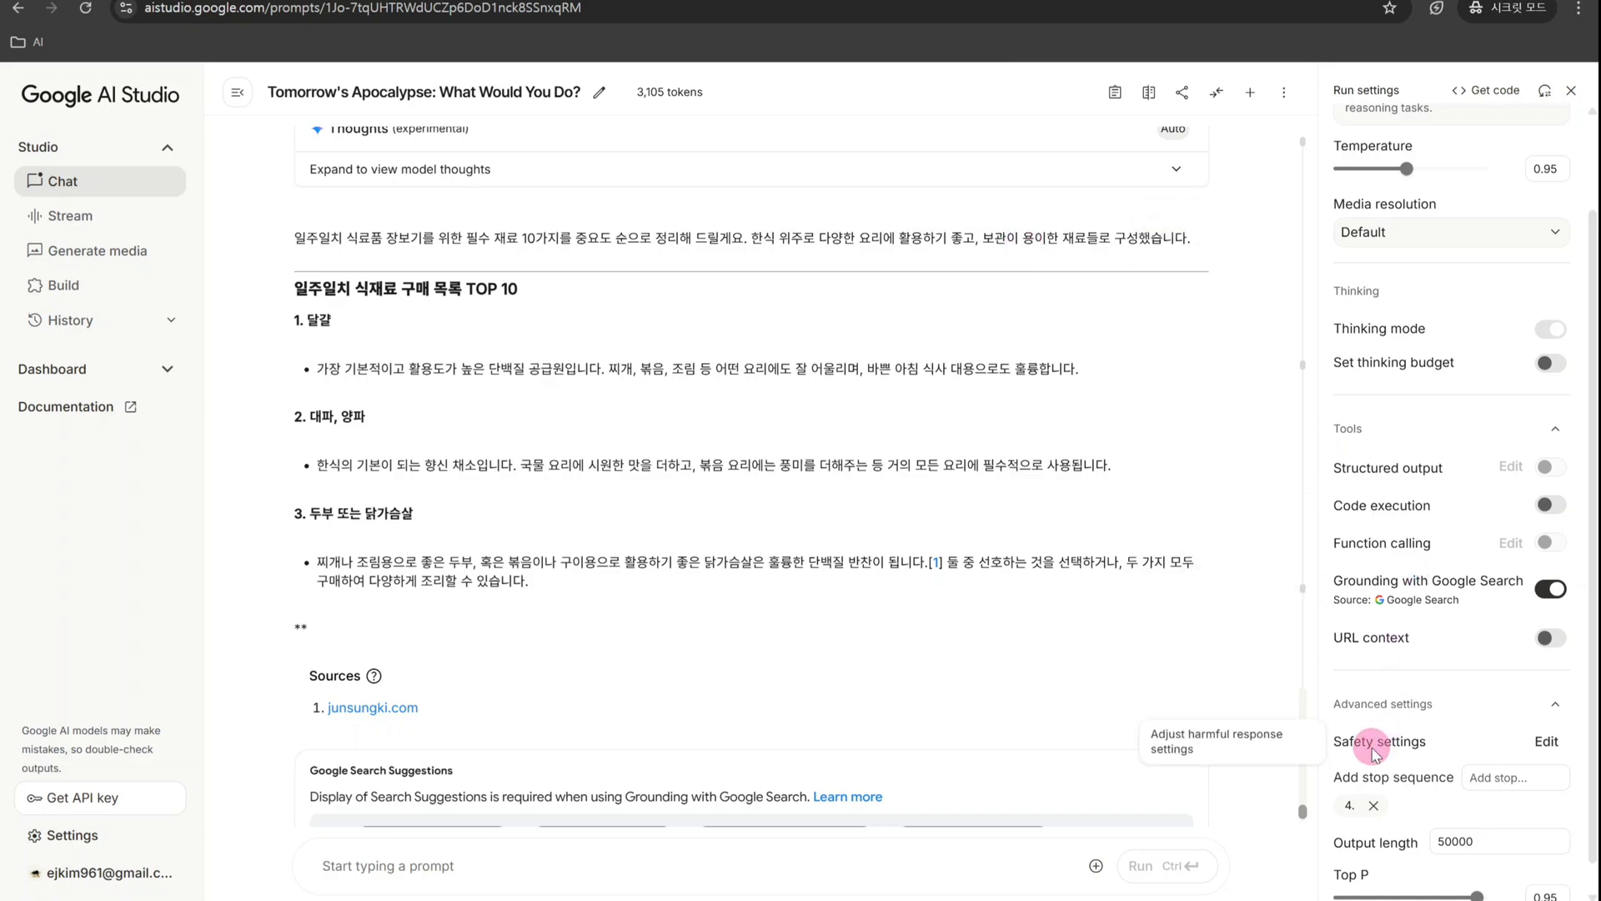
left_click(1374, 805)
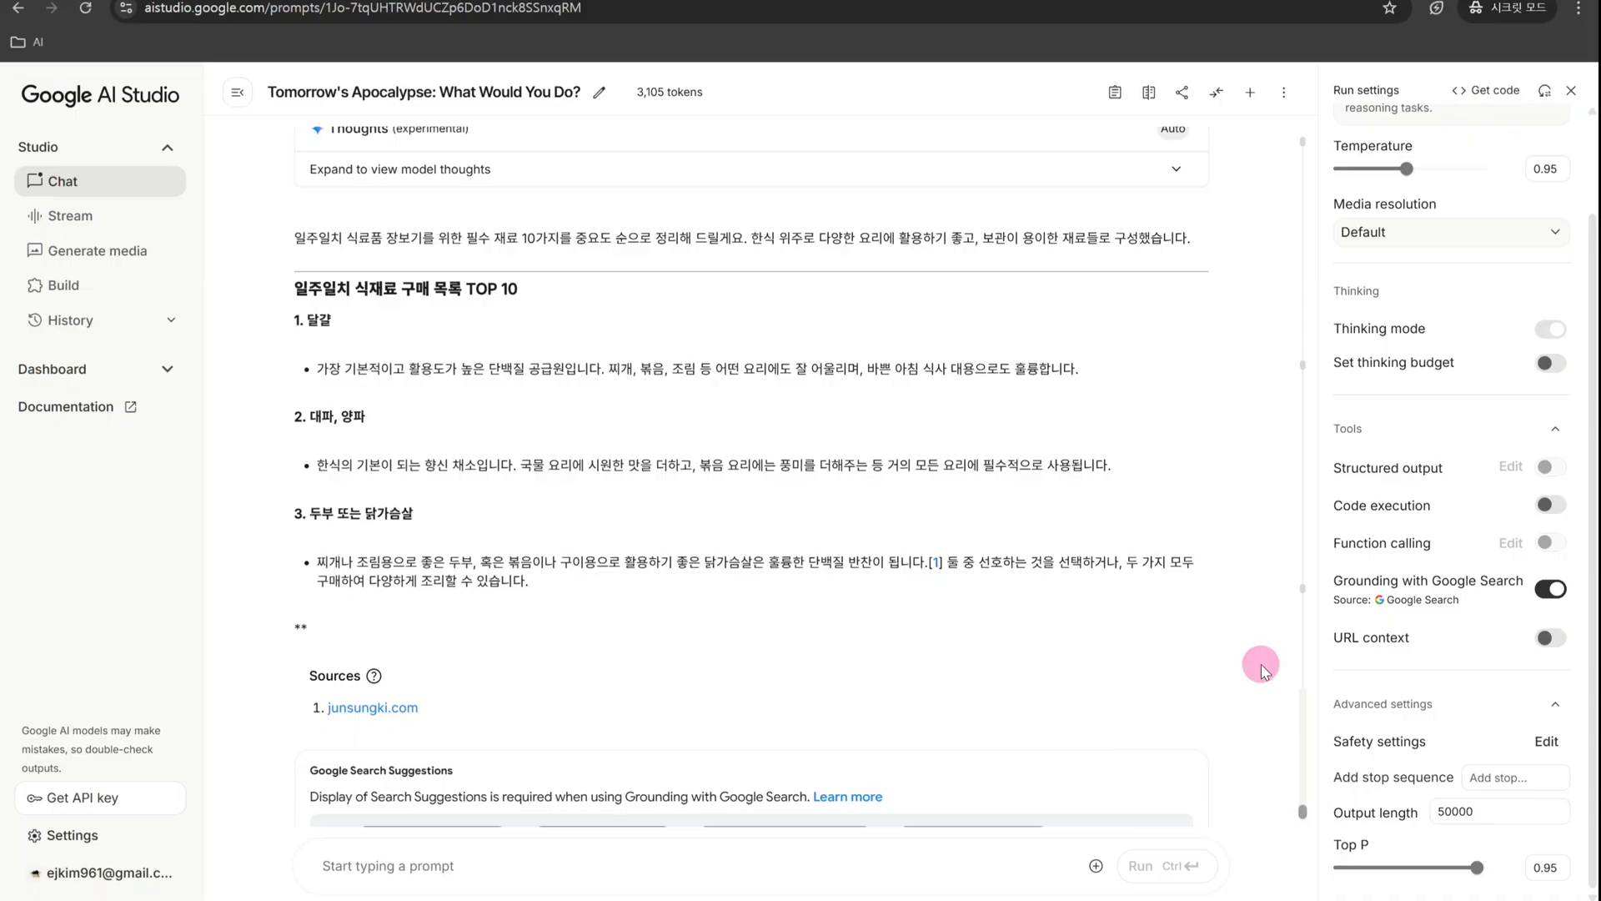